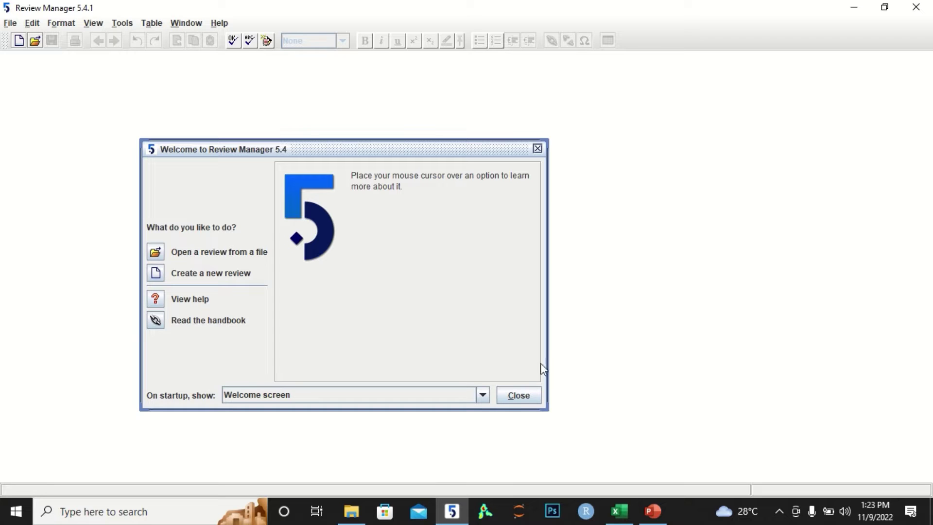
- Dismiss the welcome screen and start the New Review wizard from the File menu
left_click(519, 395)
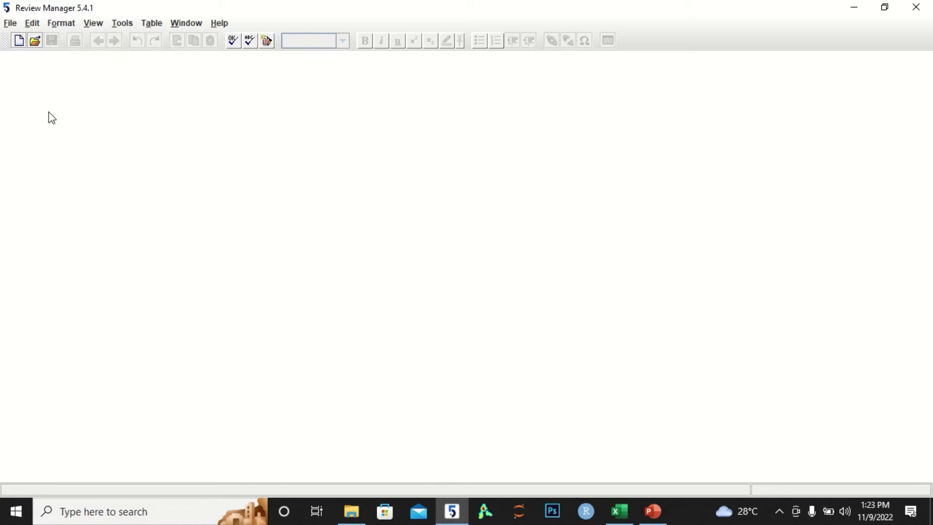
left_click(11, 23)
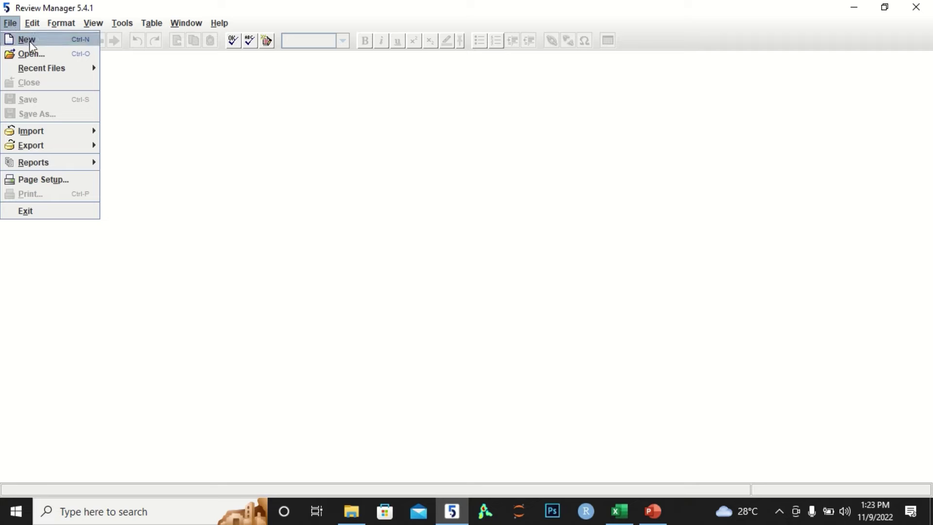
left_click(27, 40)
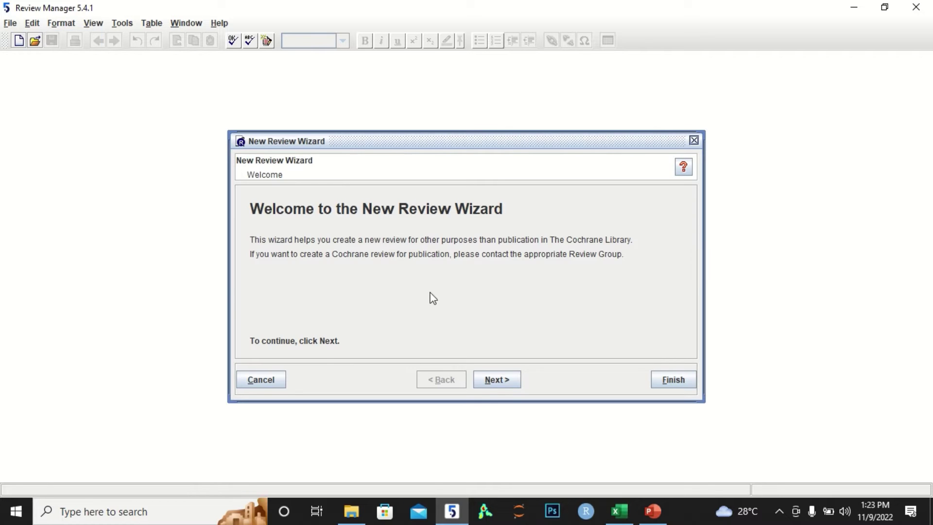
left_click(498, 381)
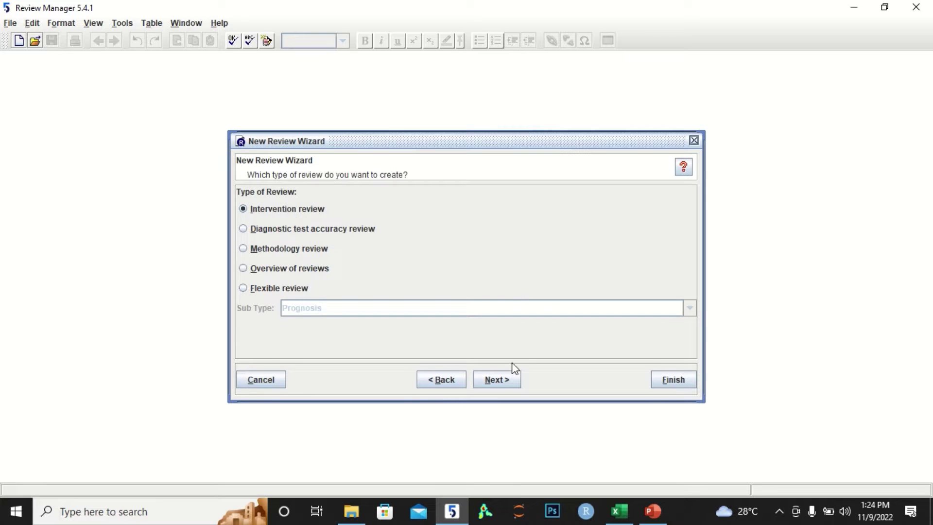
- Create an intervention review at the full review stage, keeping the placeholder title
left_click(495, 382)
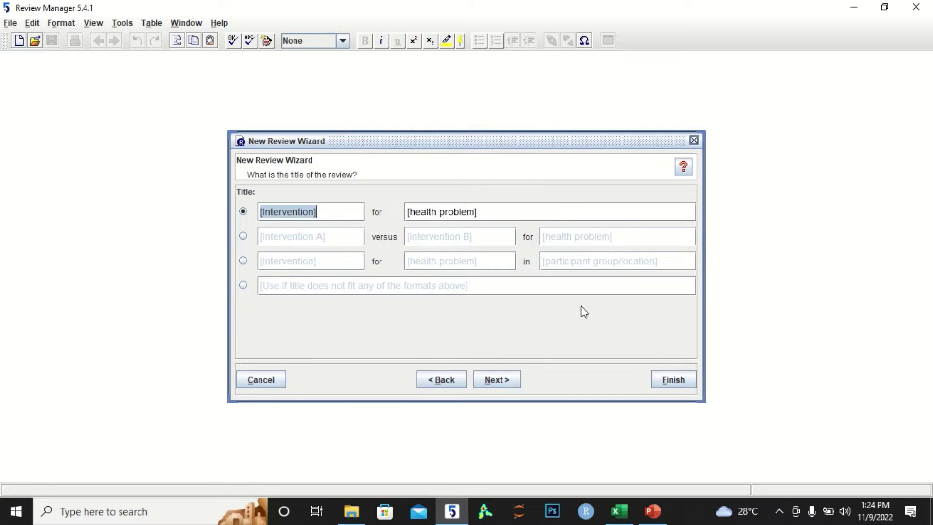
left_click(503, 381)
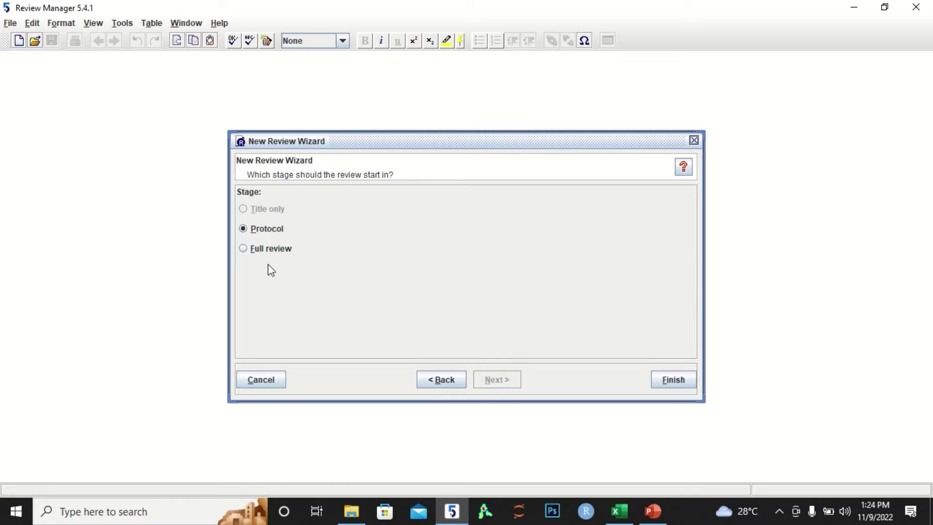
left_click(666, 377)
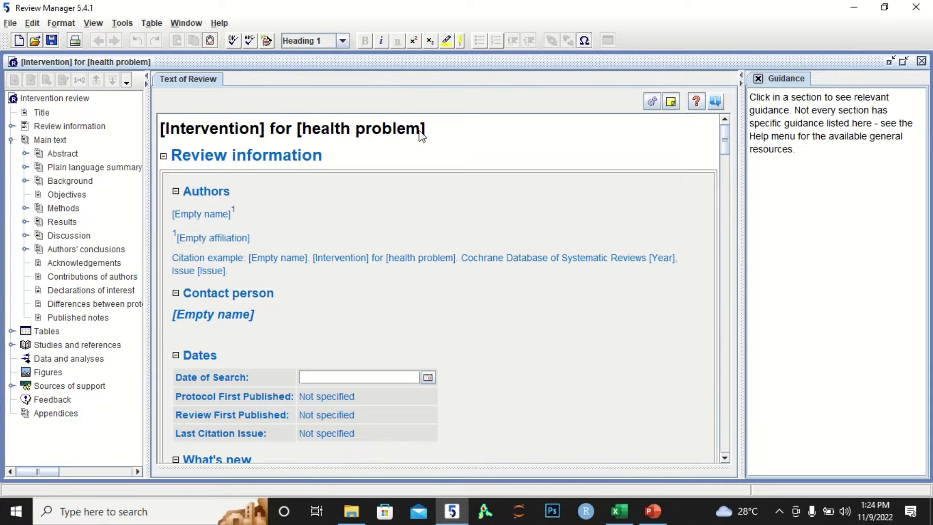
- Expand Studies and references and then References to studies in the review tree
left_click(84, 347)
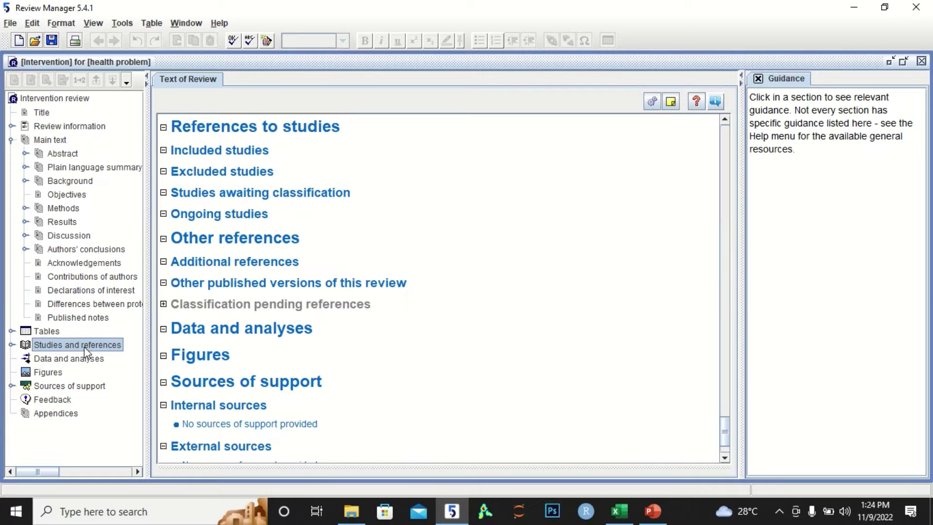
double_click(84, 346)
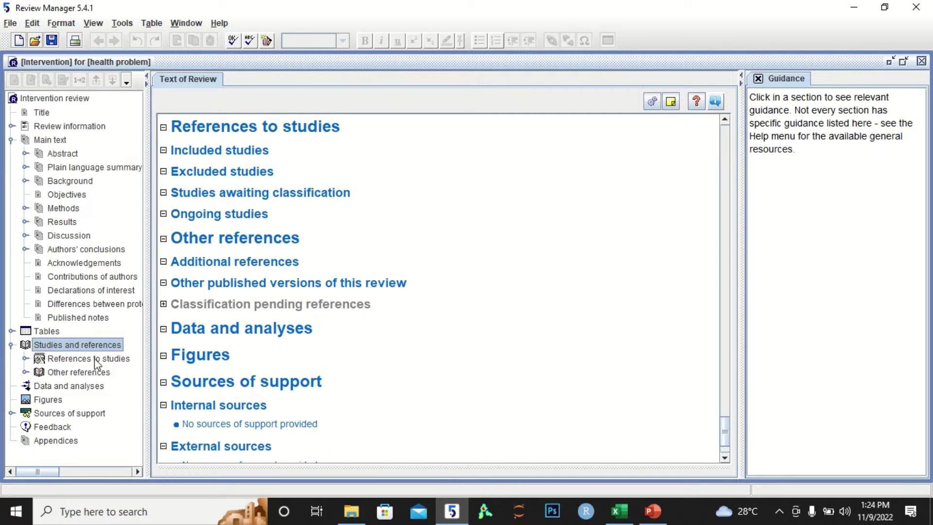
double_click(94, 358)
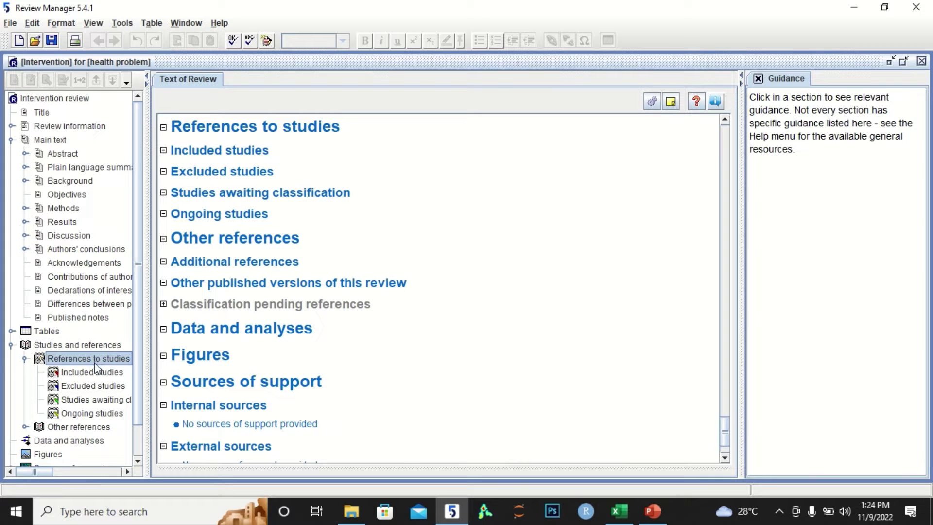
- Start adding a new study under Included studies via its context menu
left_click(89, 371)
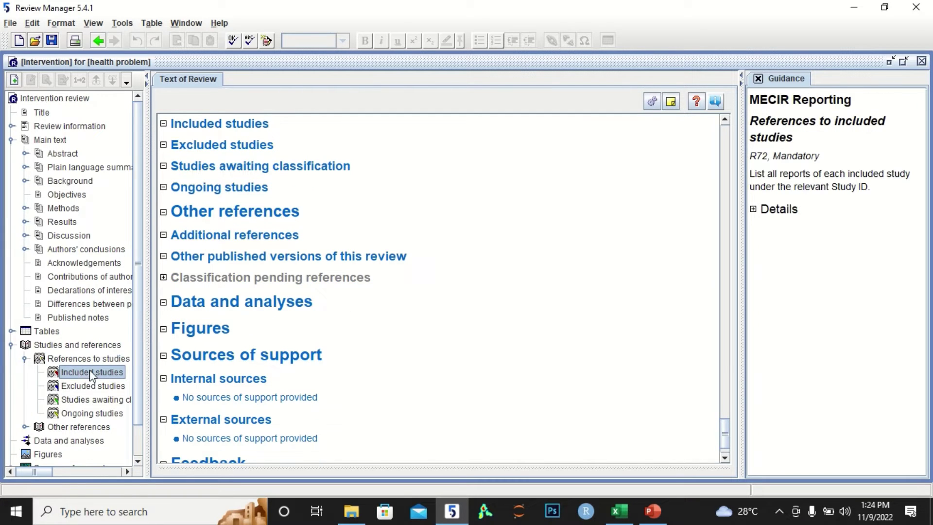
right_click(109, 377)
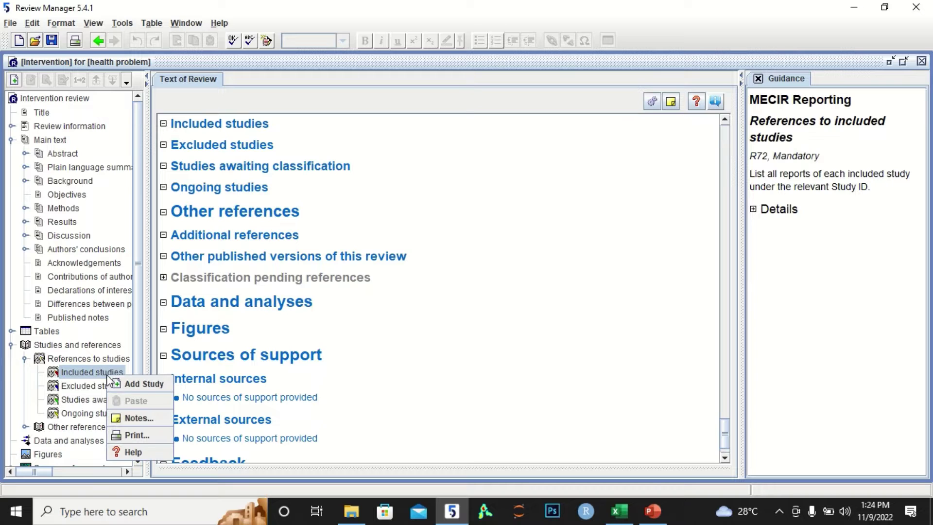
left_click(142, 382)
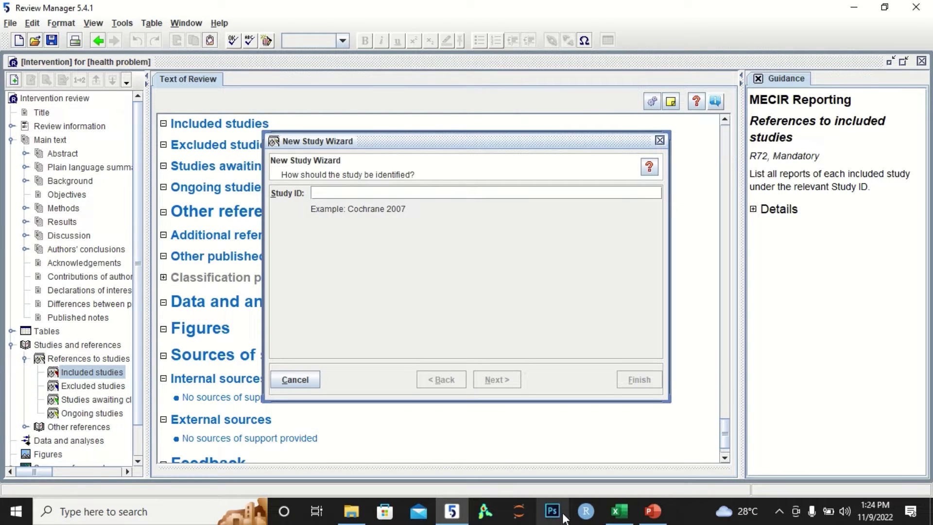
- Copy the study name Fea et al,2018 from cell A2 of the Excel data sheet
left_click(618, 510)
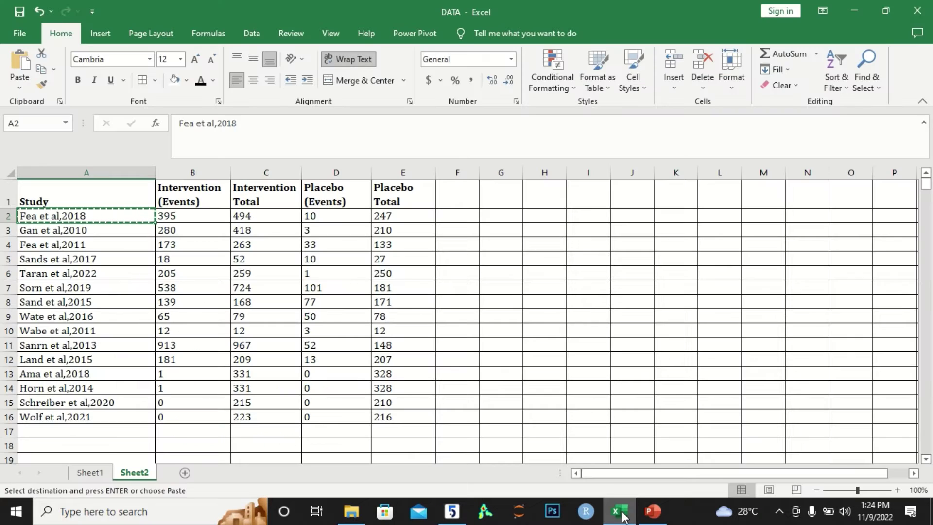
left_click(166, 217)
left_click(114, 218)
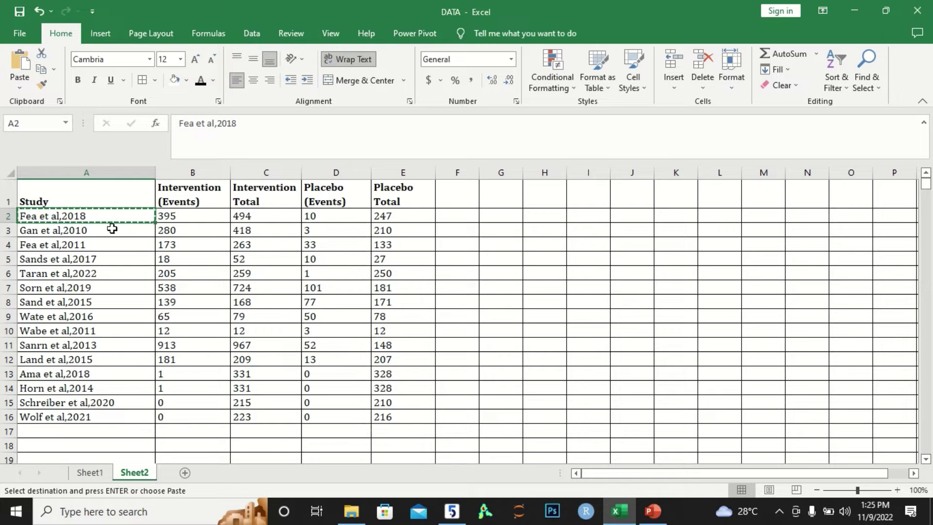
left_click(113, 230)
key("Escape")
left_click(78, 216)
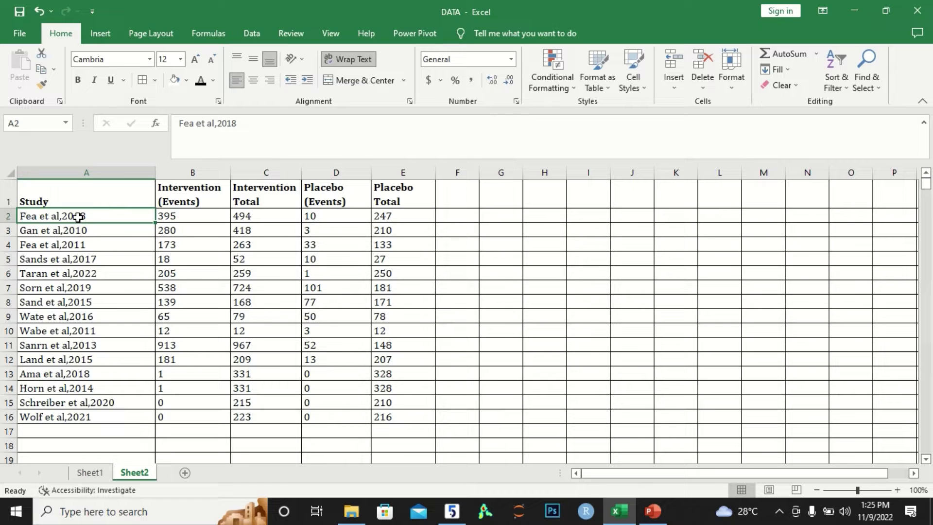
key("ctrl+c")
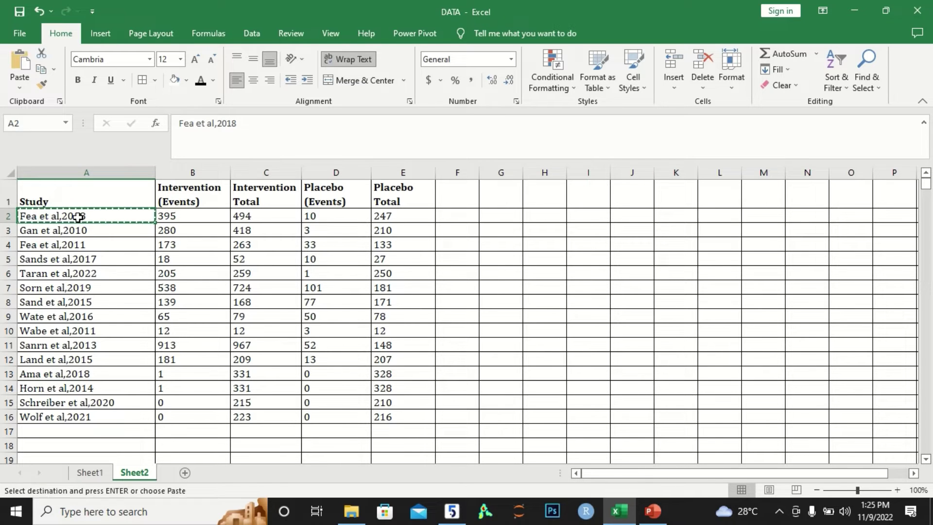
- Enter Fea et al,2018 as the study ID with published data only and year 2018, no other identifiers
left_click(453, 511)
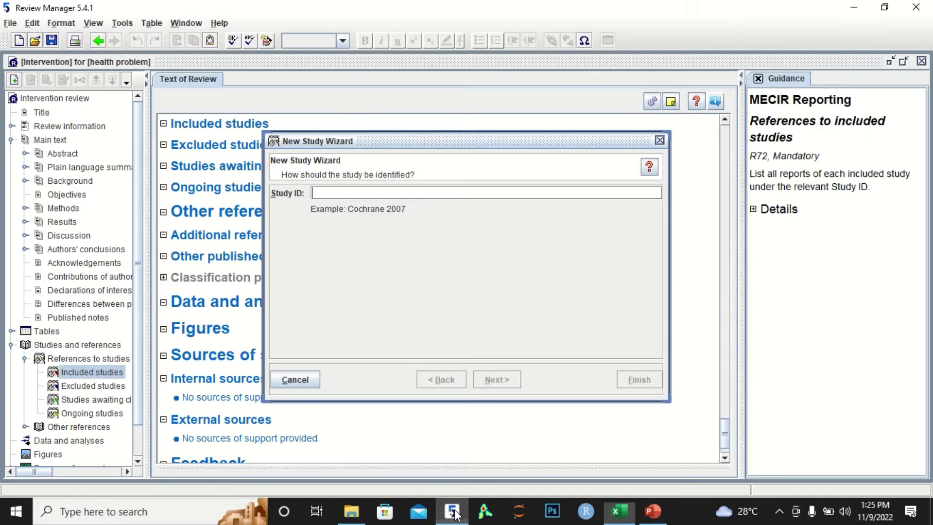
left_click(415, 192)
key("ctrl+v")
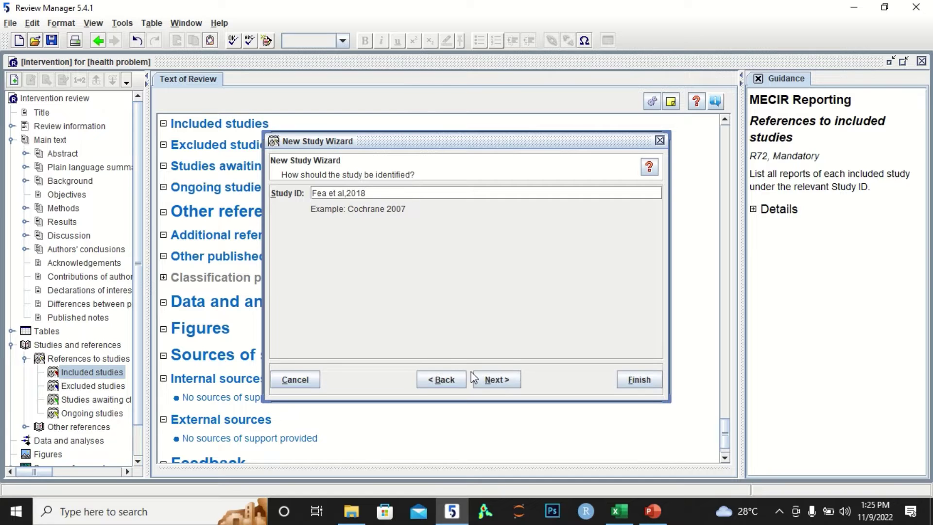
left_click(495, 379)
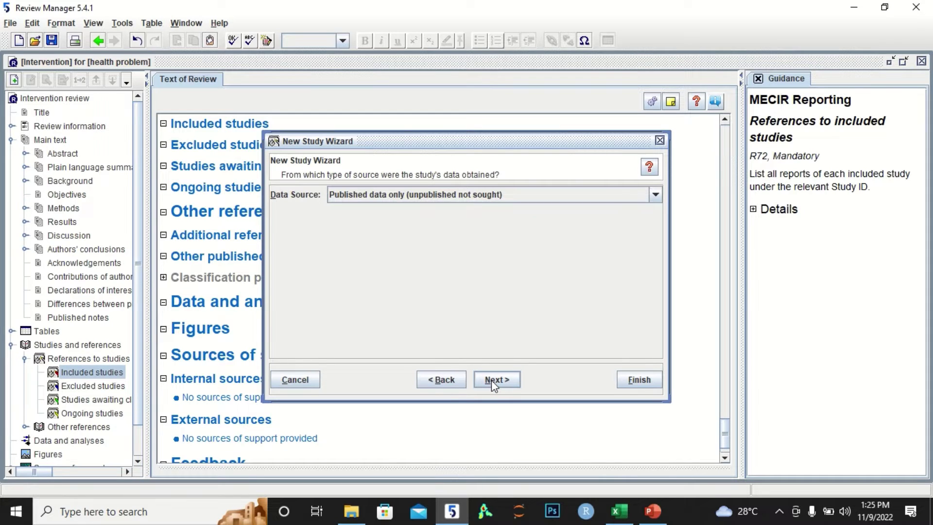
left_click(492, 380)
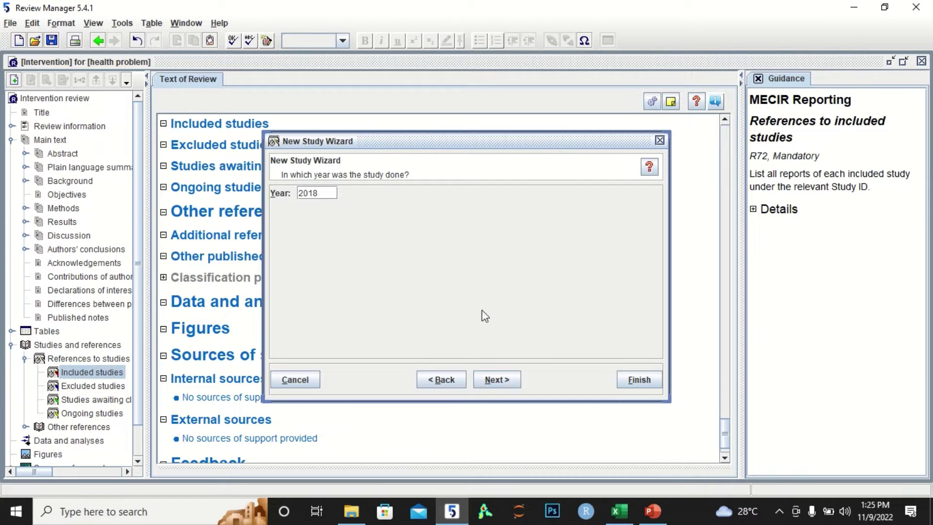
left_click(497, 379)
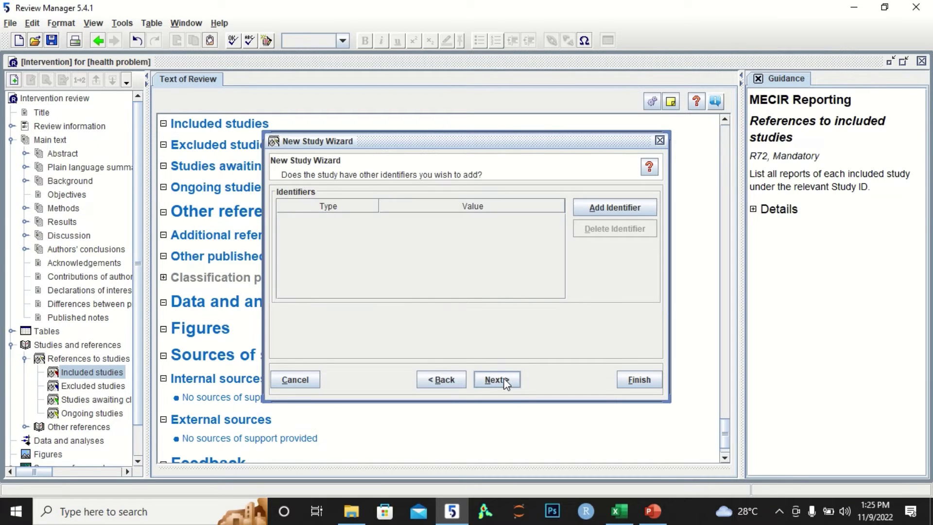
left_click(506, 382)
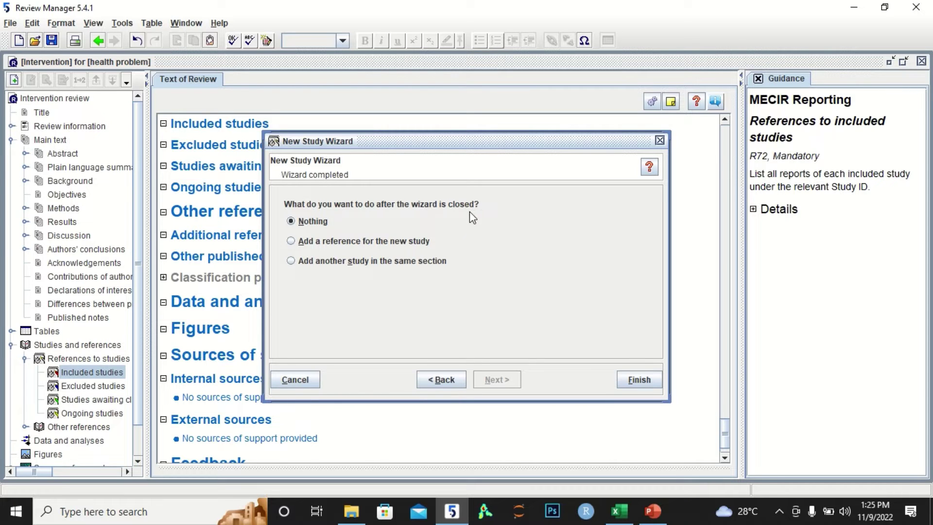
- Finish the study choosing to add another study in the same section
left_click(400, 264)
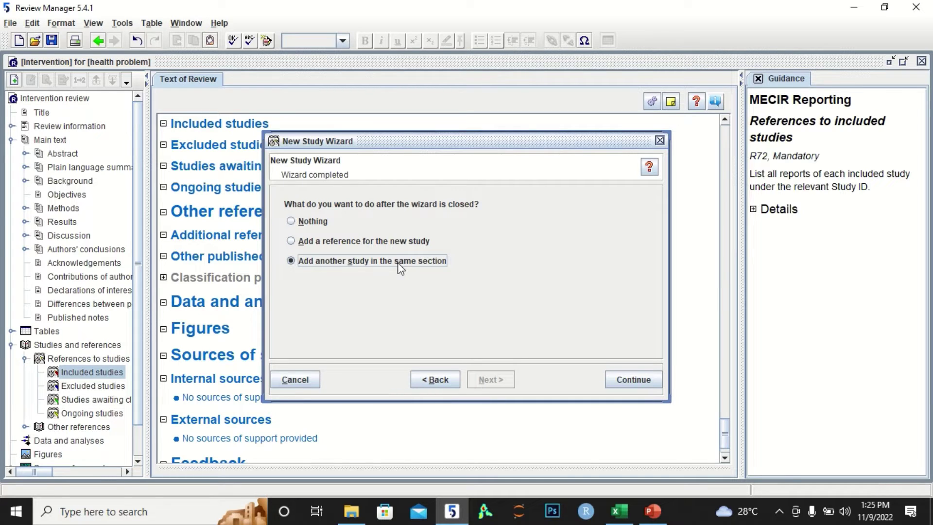
left_click(628, 379)
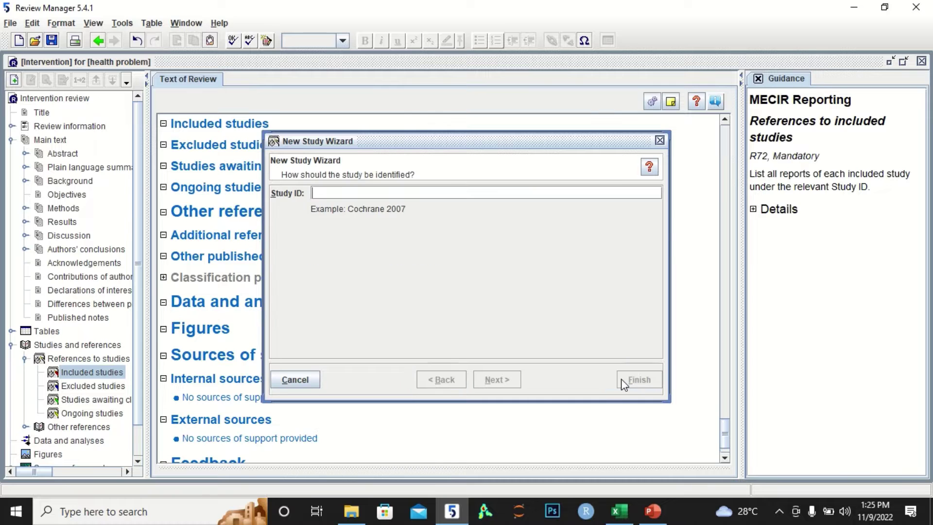
- Add Gan et al,2010 from Excel as an included study with default source and year, continuing to another
left_click(617, 511)
left_click(136, 233)
key("ctrl+c")
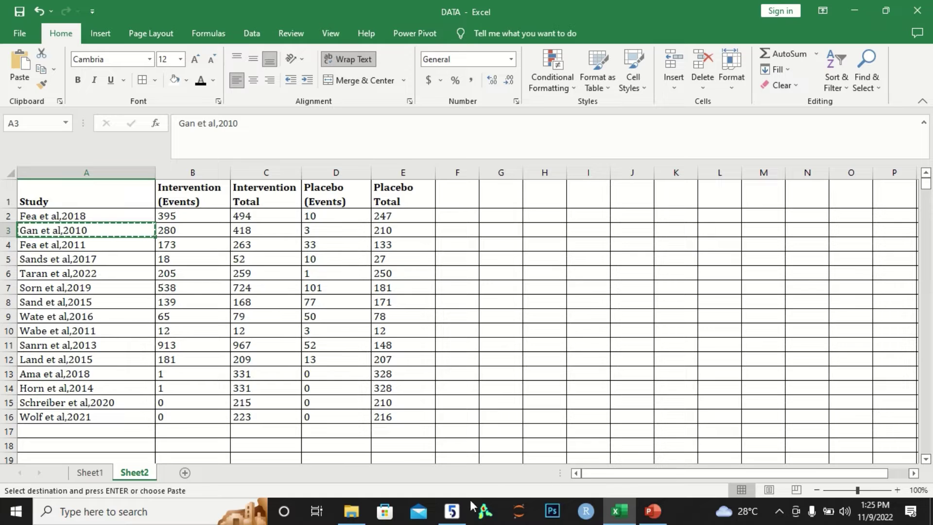
left_click(456, 511)
key("ctrl+v")
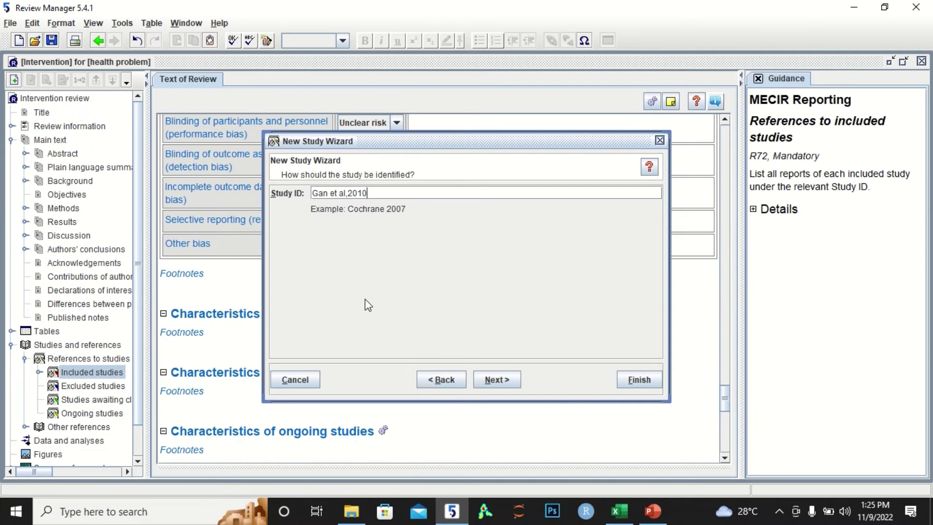
left_click(496, 378)
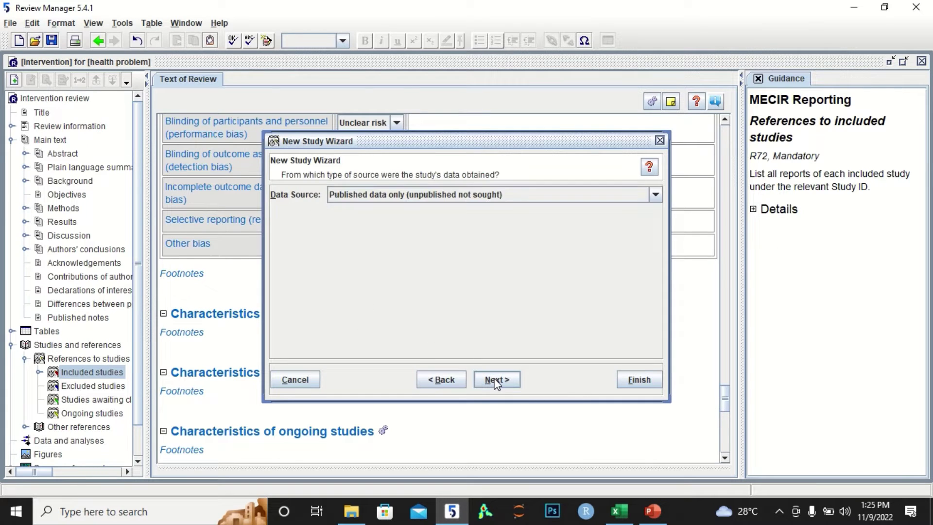
left_click(496, 380)
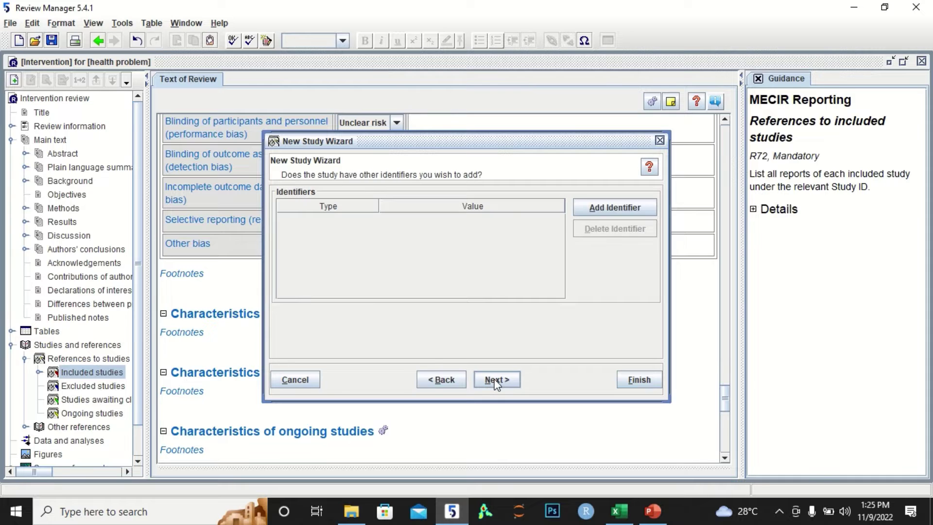
left_click(496, 379)
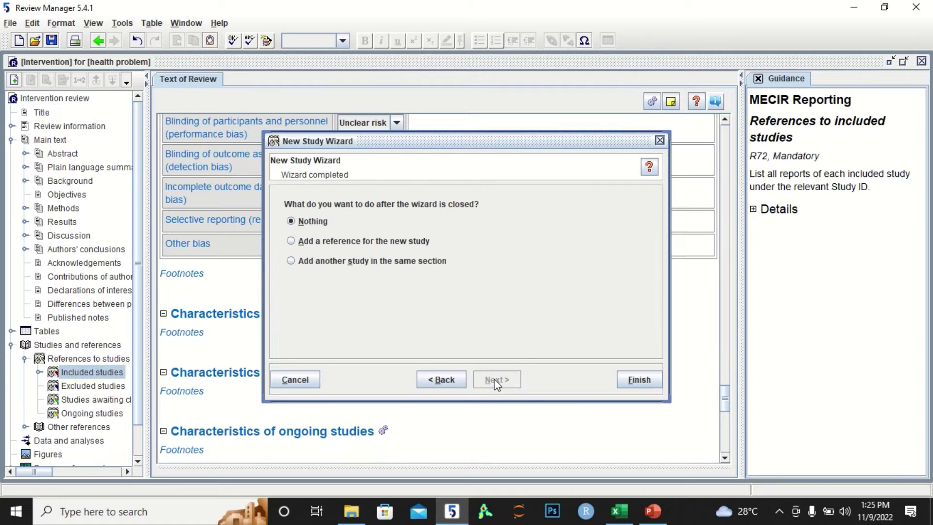
left_click(386, 261)
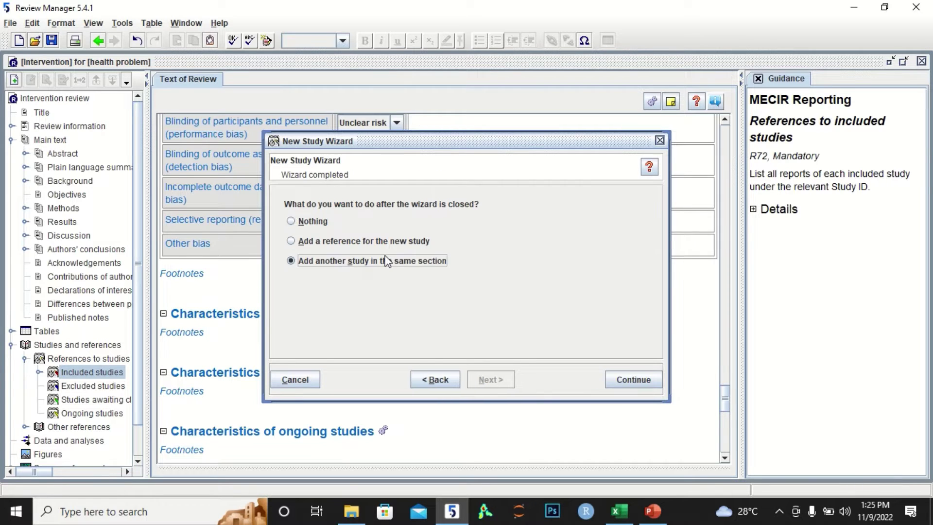
left_click(632, 379)
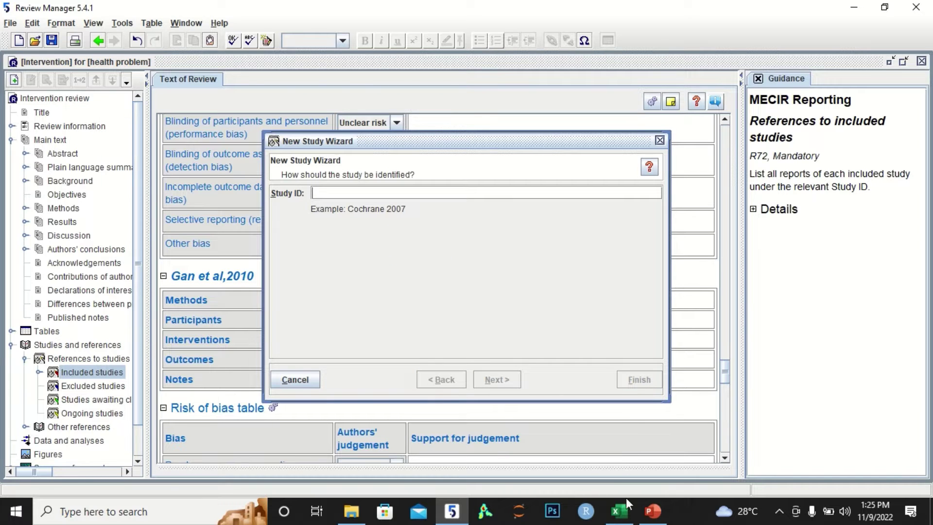
- Add Fea et al,2011 from Excel as an included study dated 2011, continuing to another
left_click(619, 511)
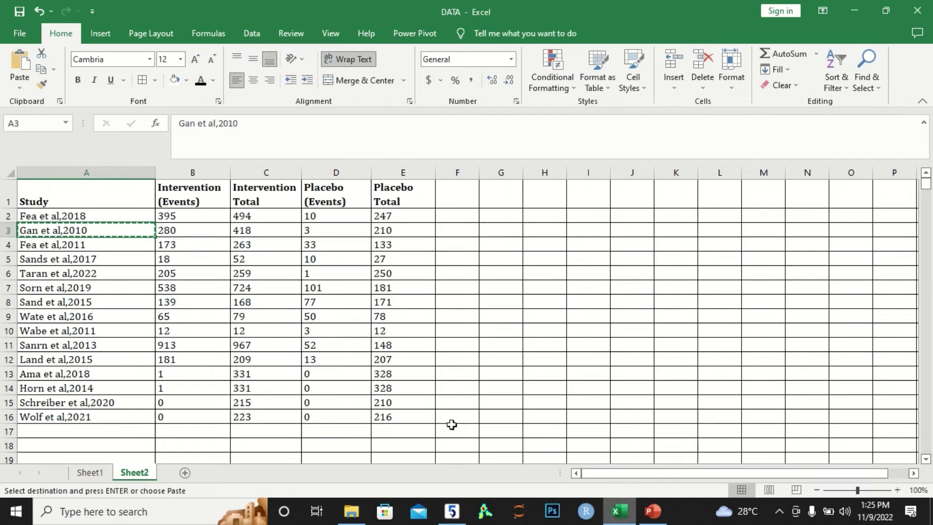
left_click(96, 246)
key("ctrl+c")
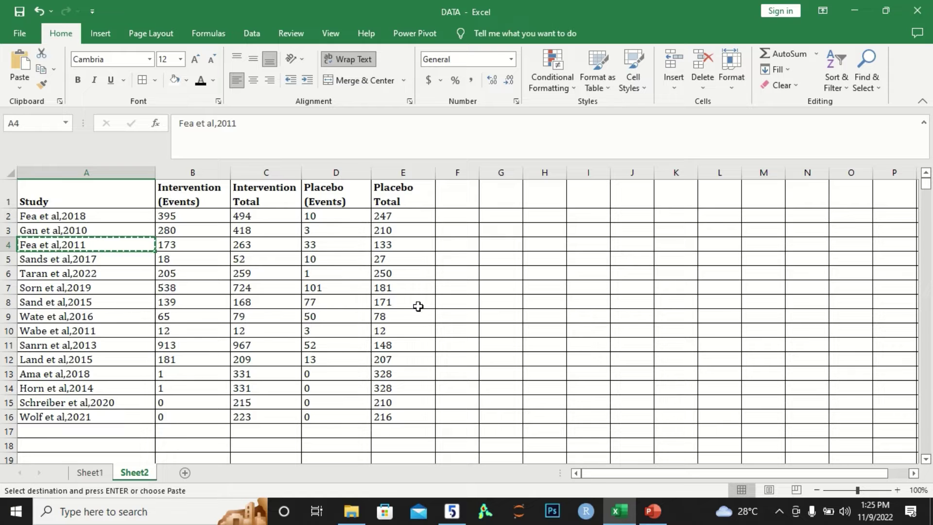
left_click(452, 511)
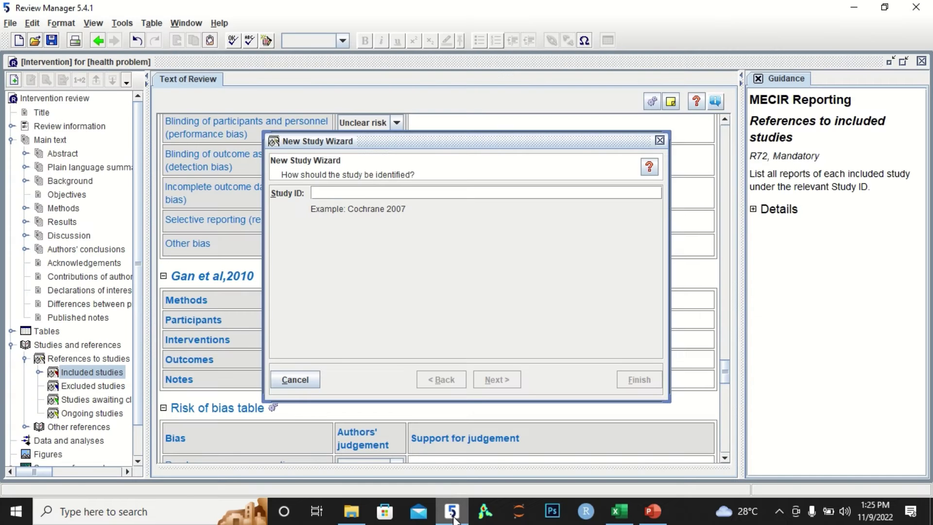
key("ctrl+v")
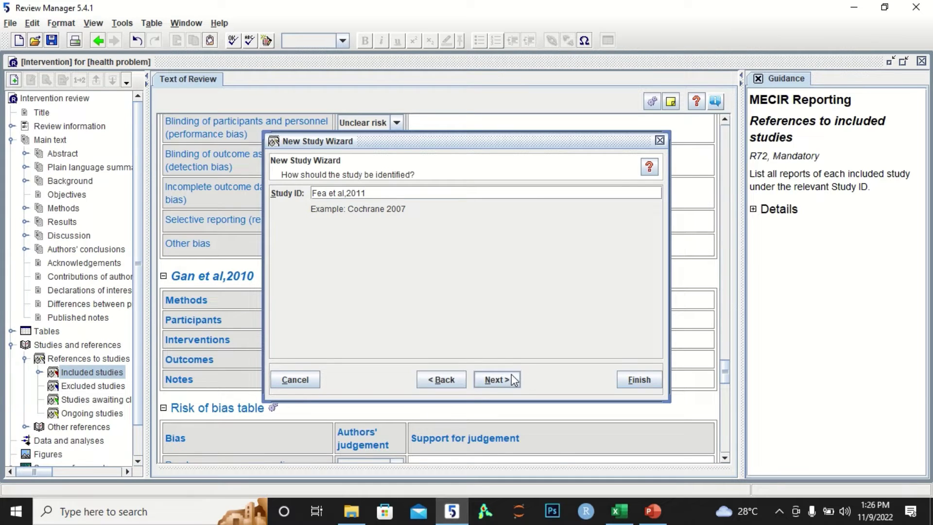
left_click(497, 380)
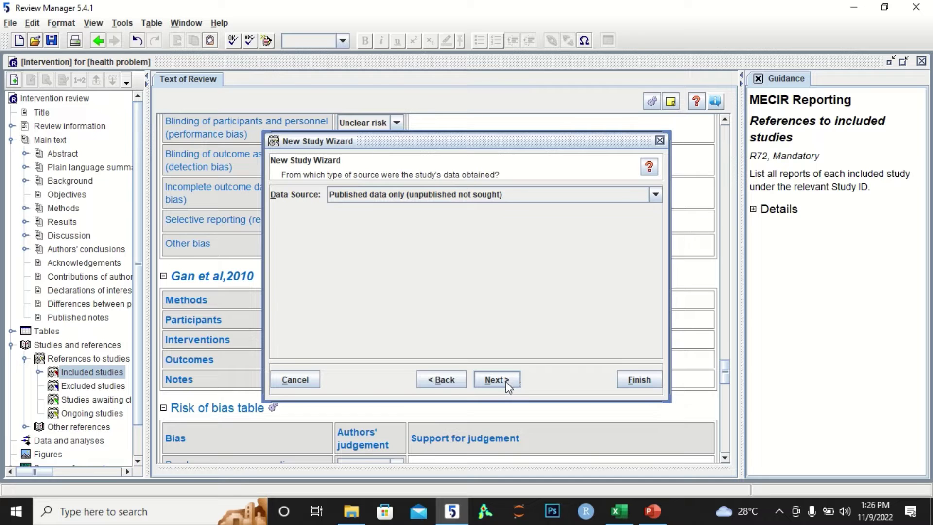
left_click(497, 380)
left_click(497, 379)
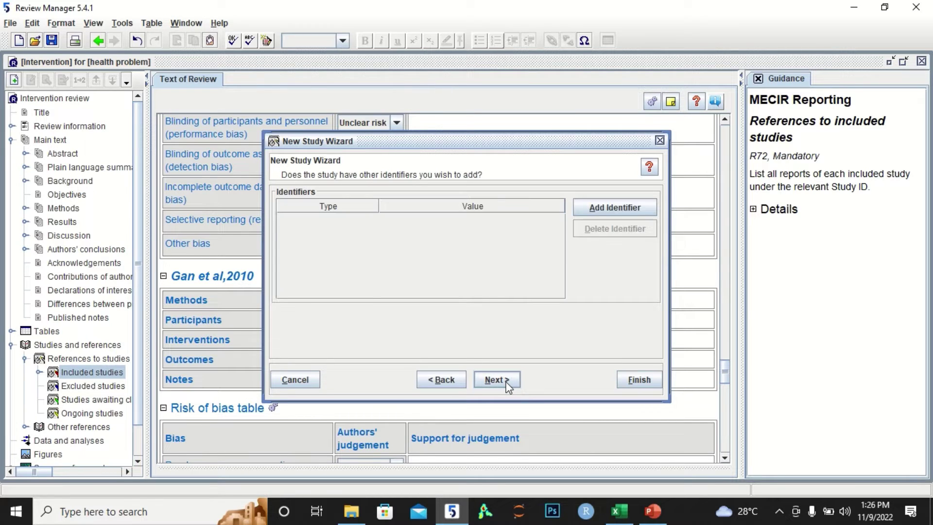
left_click(498, 379)
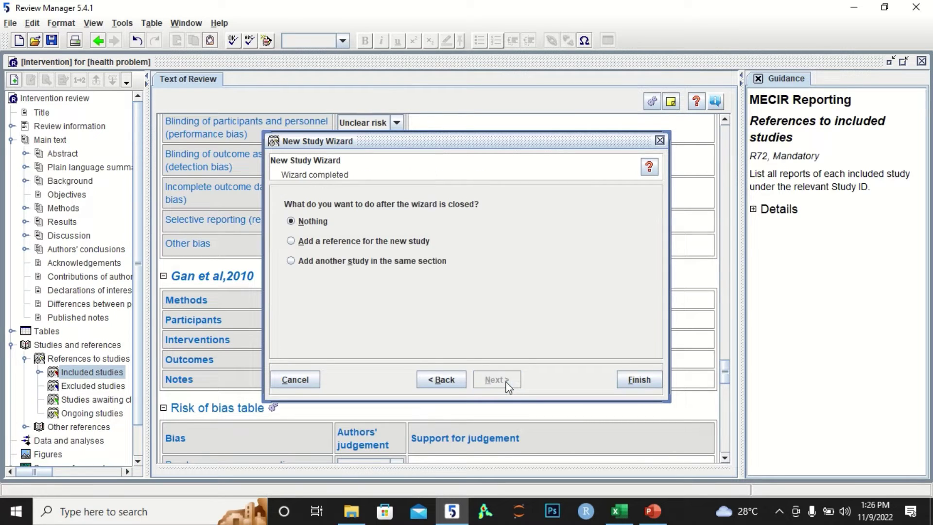
left_click(387, 262)
left_click(632, 379)
- Add Sands et al,2017 from Excel as an included study with default source and year, continuing to another
left_click(617, 513)
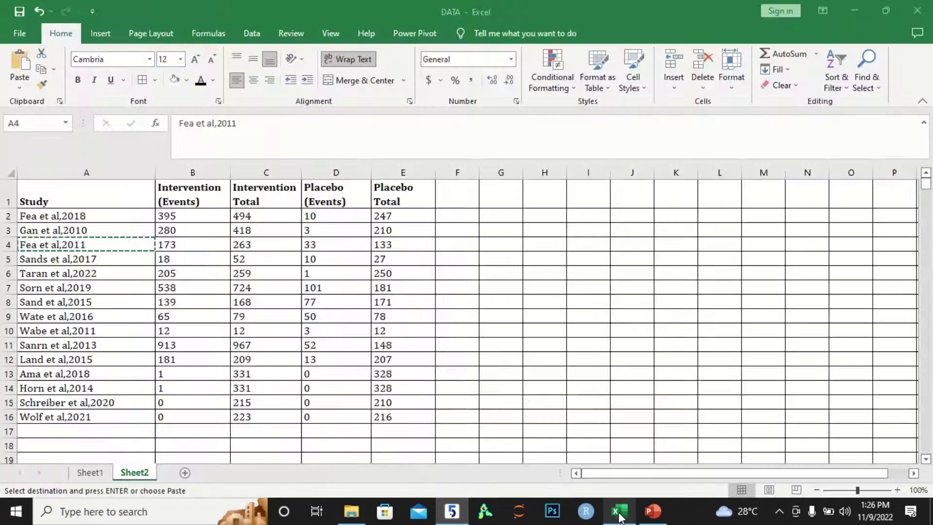
left_click(82, 259)
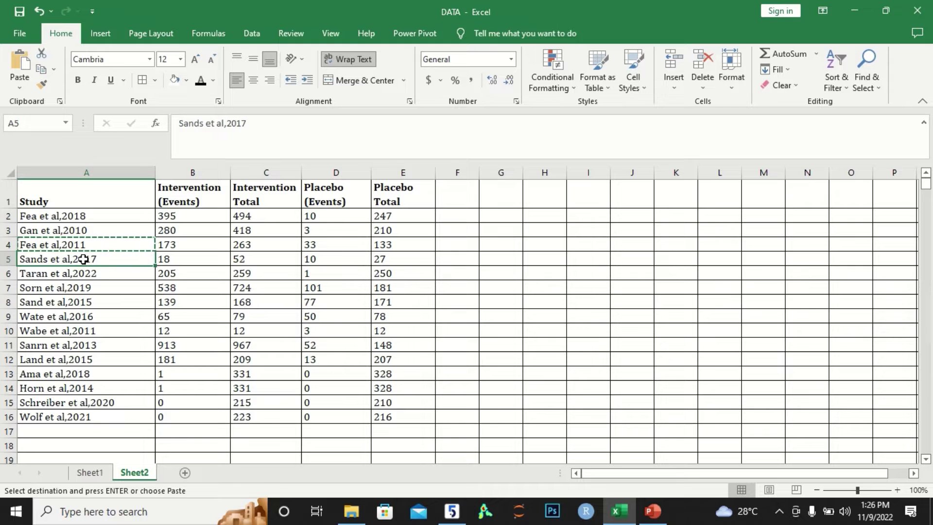
key("ctrl+c")
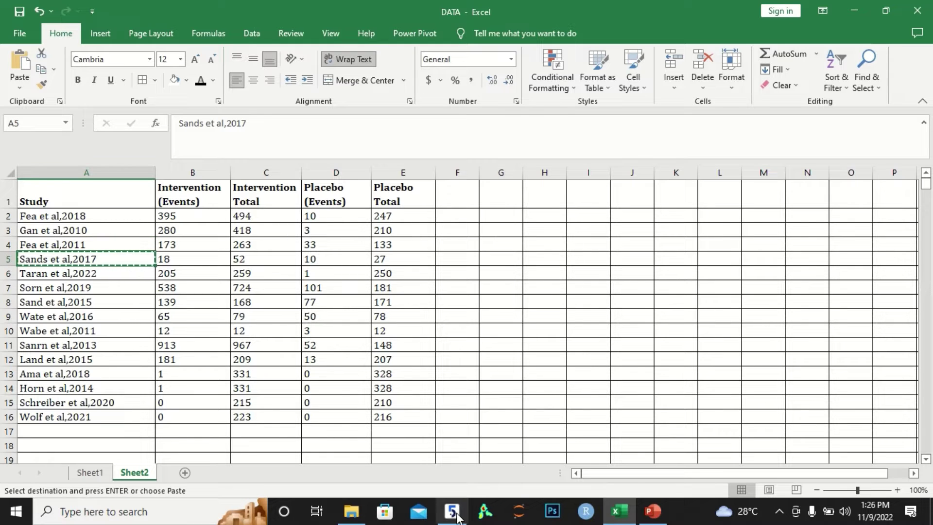
left_click(452, 510)
key("ctrl+v")
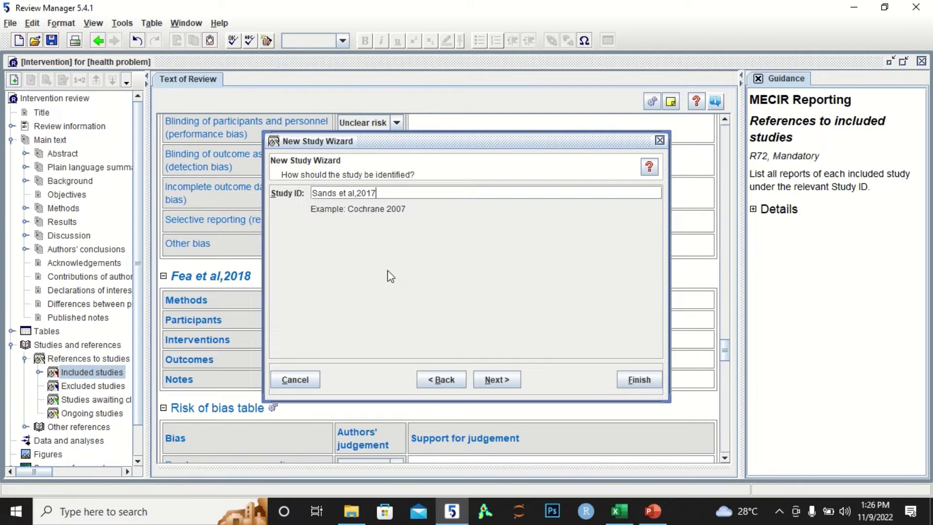
left_click(491, 378)
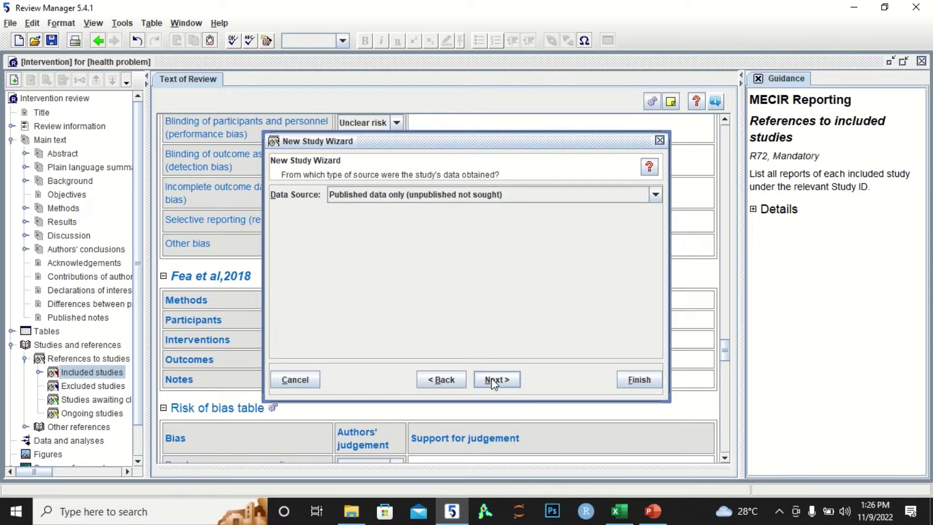
left_click(491, 378)
left_click(492, 378)
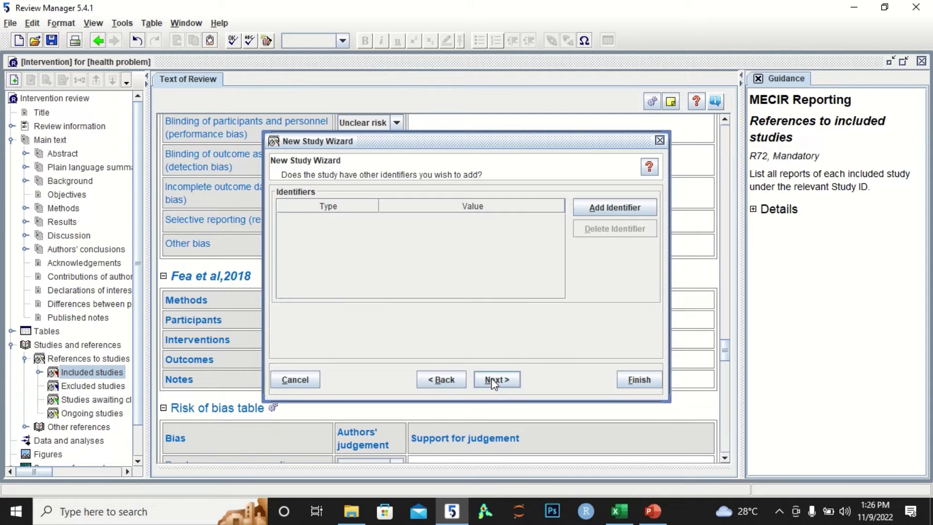
left_click(492, 378)
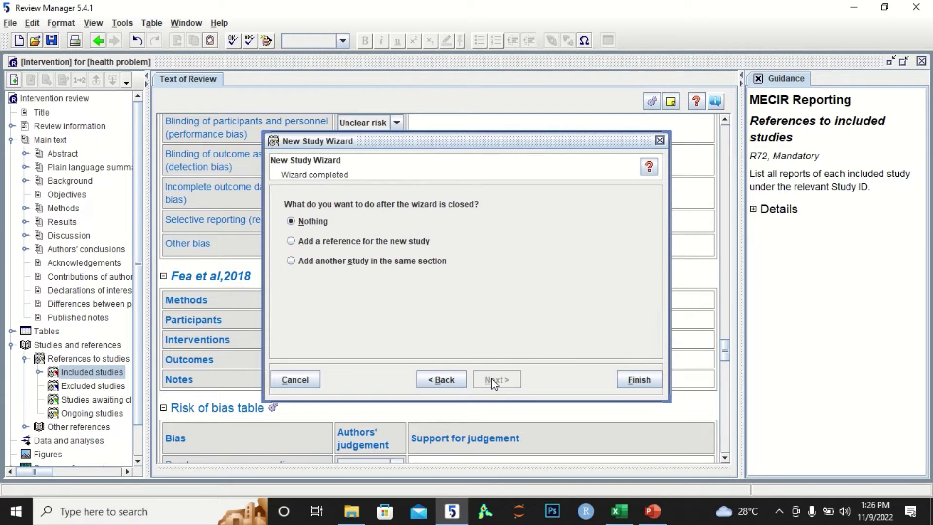
left_click(392, 261)
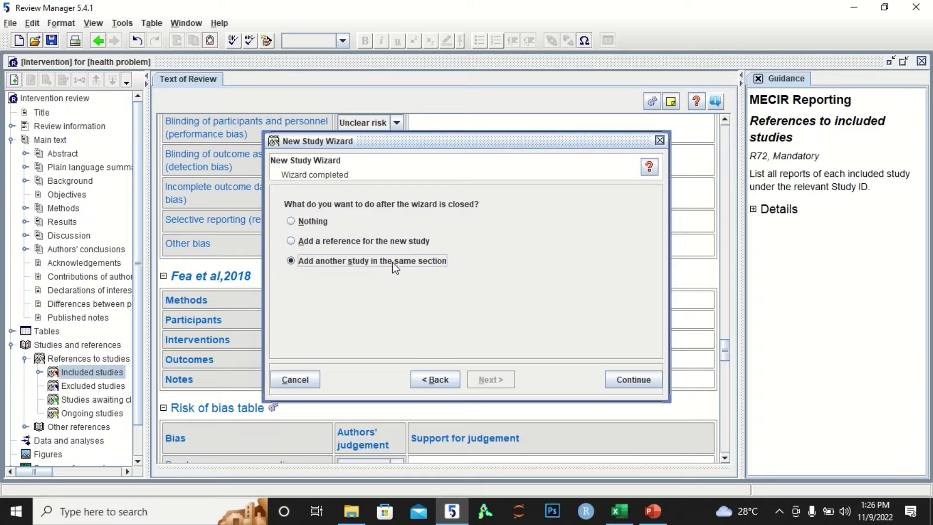
left_click(633, 379)
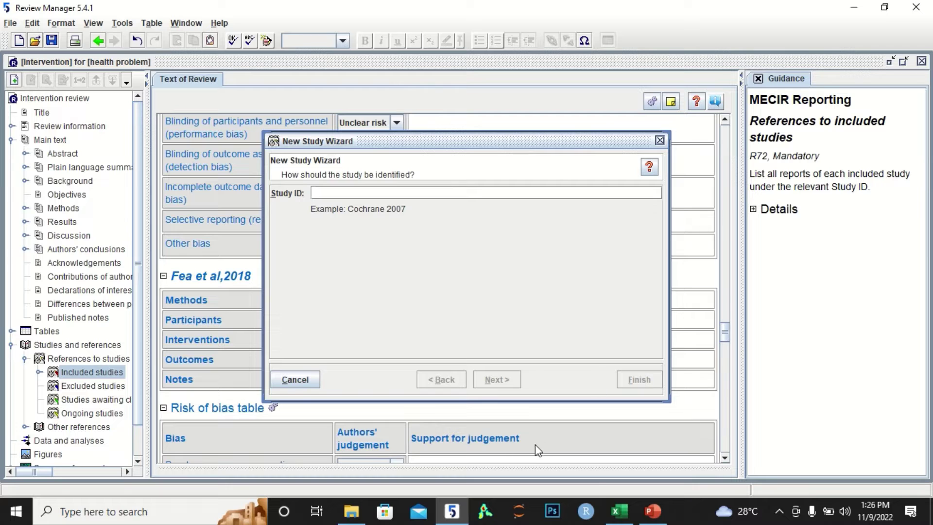
- Add Taran et al,2022 from Excel as an included study dated 2022, continuing to another
left_click(618, 511)
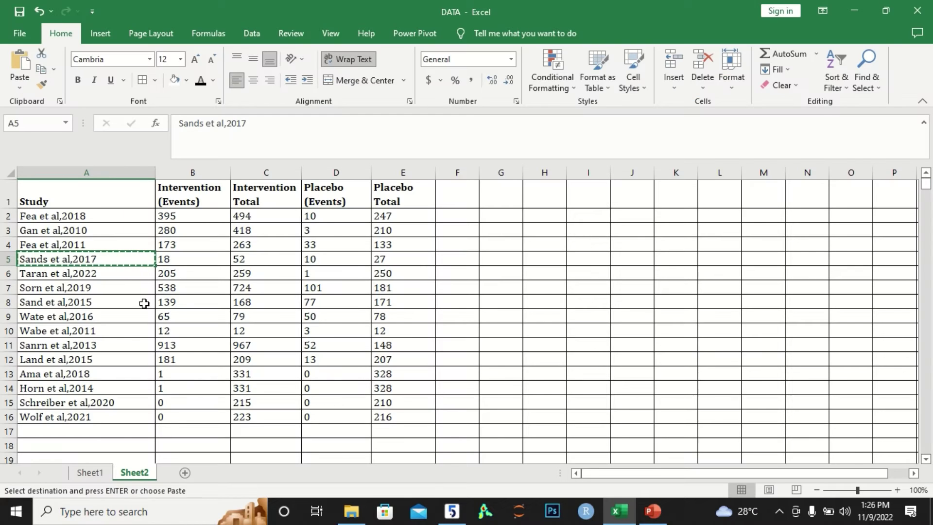
left_click(139, 276)
key("ctrl+c")
left_click(452, 511)
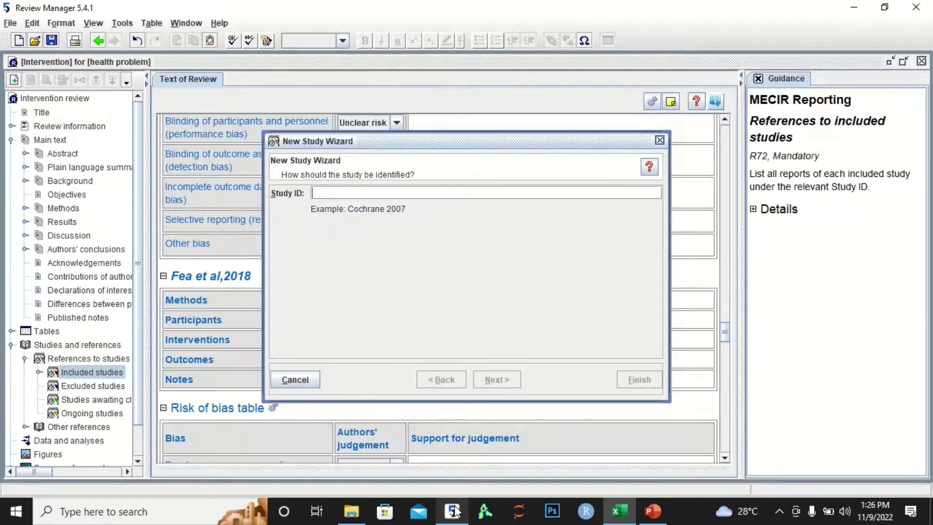
key("ctrl+v")
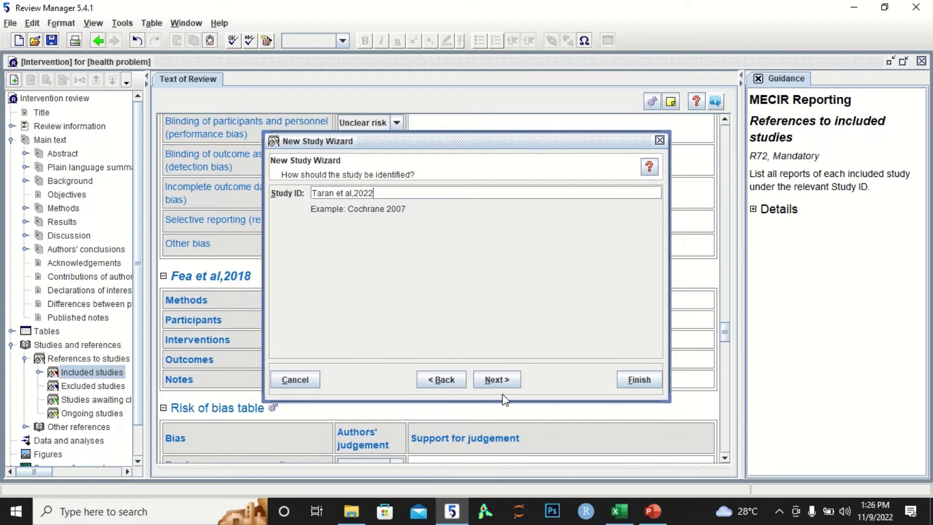
left_click(496, 378)
left_click(496, 380)
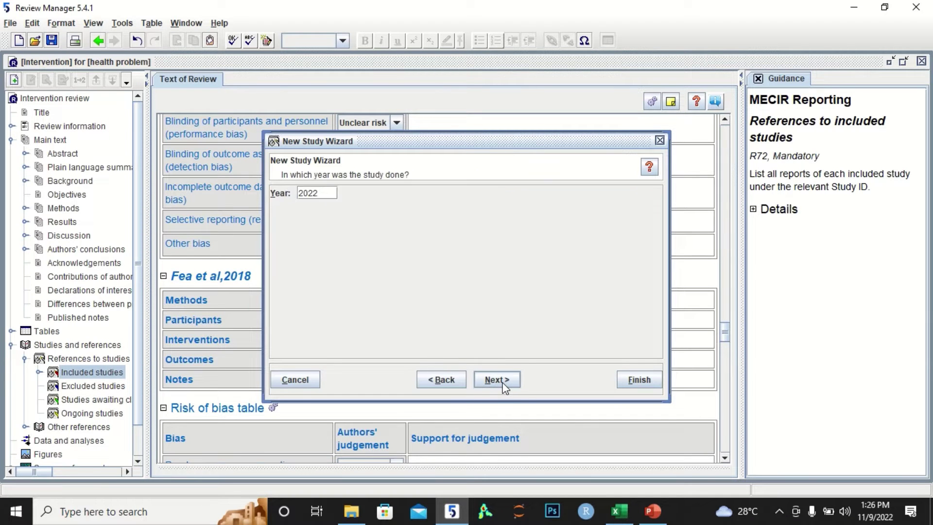
left_click(497, 379)
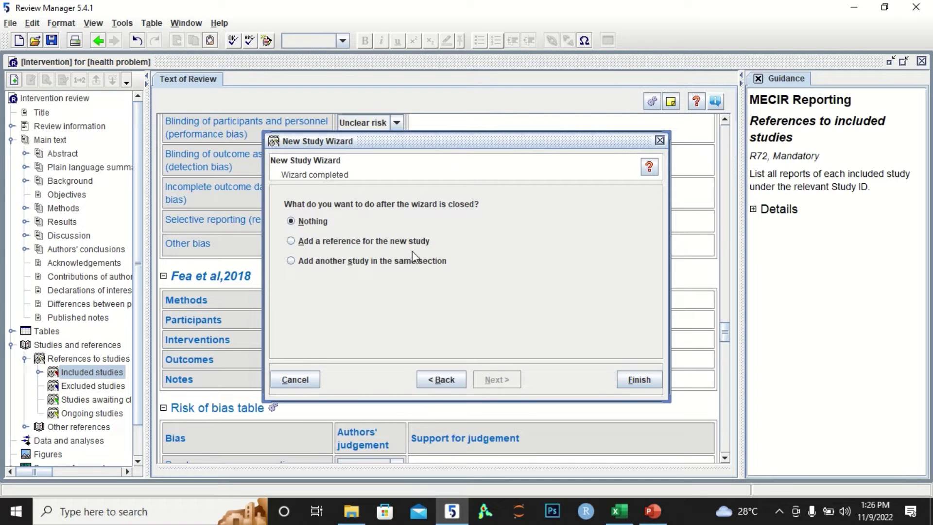
left_click(291, 260)
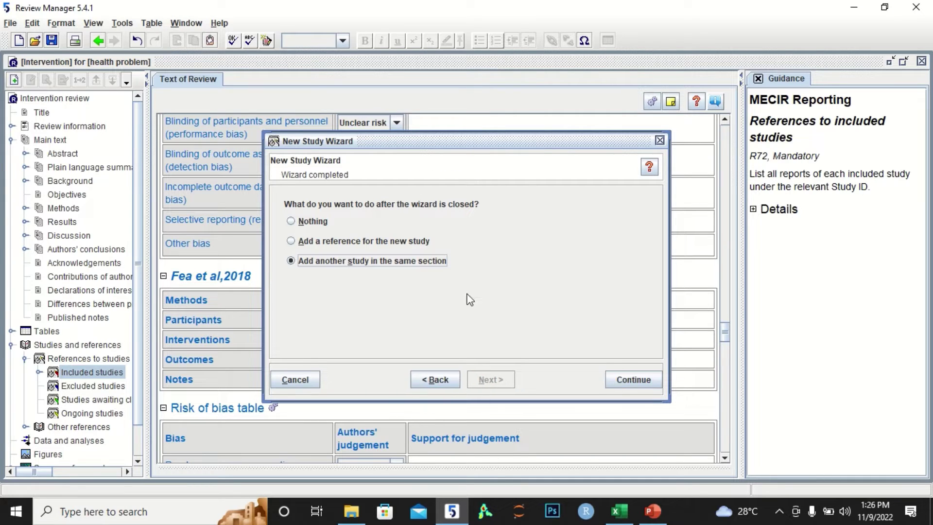
left_click(632, 380)
- Add Sorn et al,2019 from Excel as an included study with defaults, continuing to another
left_click(618, 511)
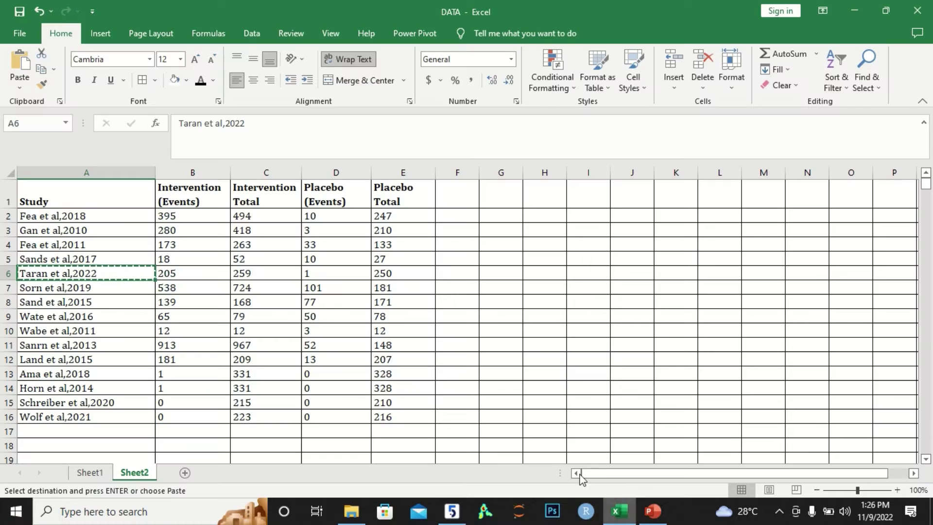
left_click(139, 289)
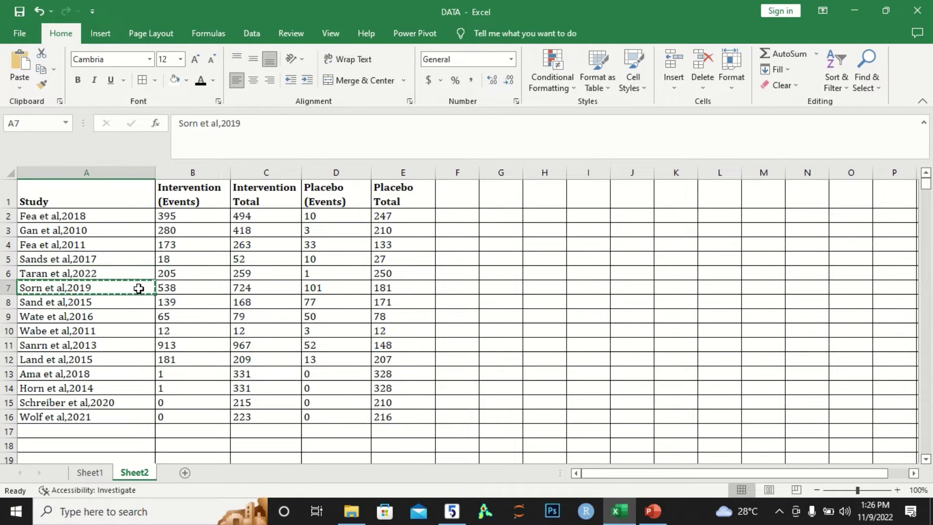
key("ctrl+c")
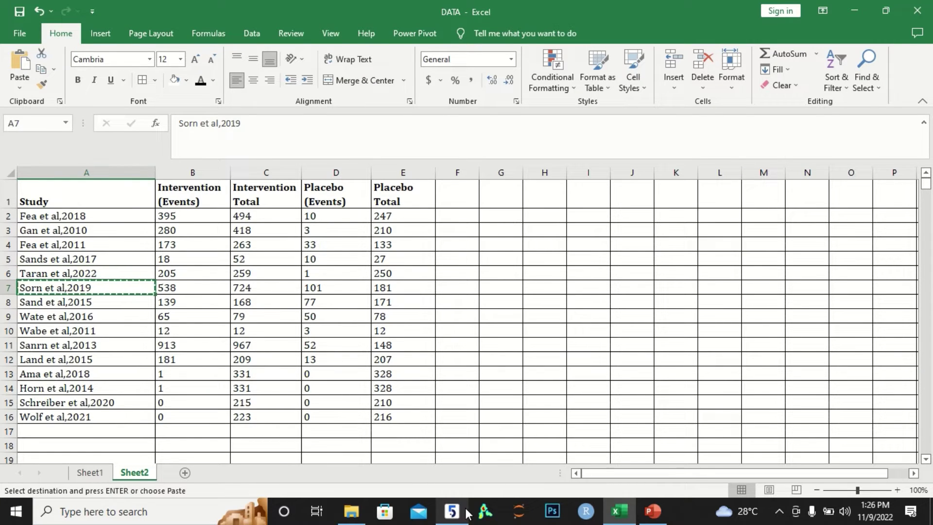
left_click(453, 511)
left_click(399, 192)
key("ctrl+v")
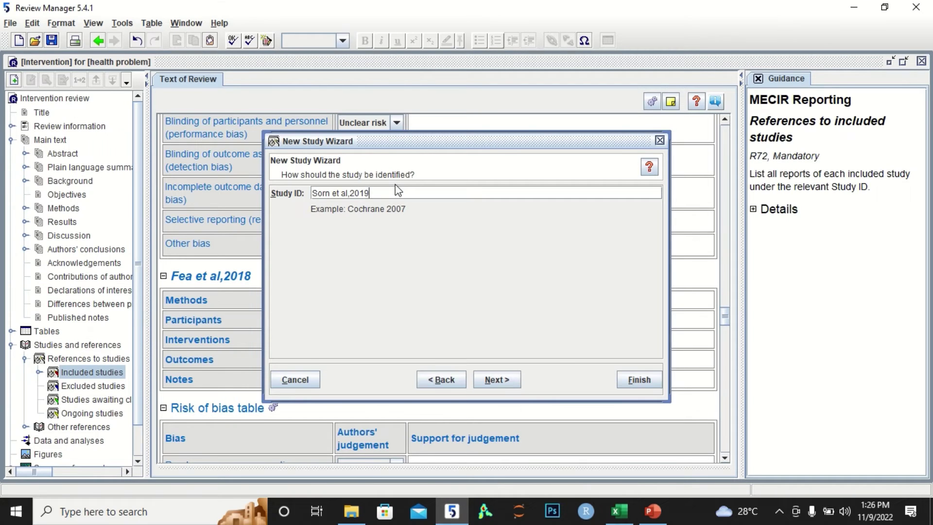
left_click(499, 379)
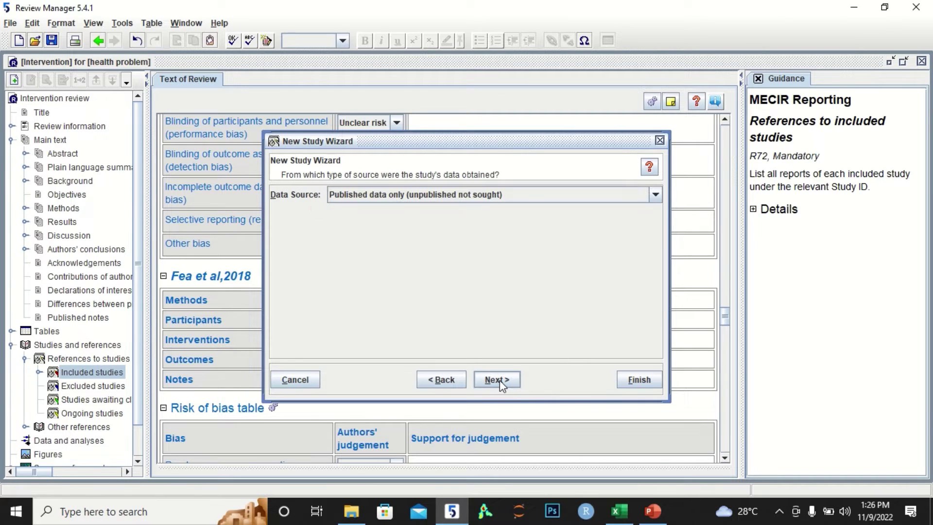
left_click(500, 380)
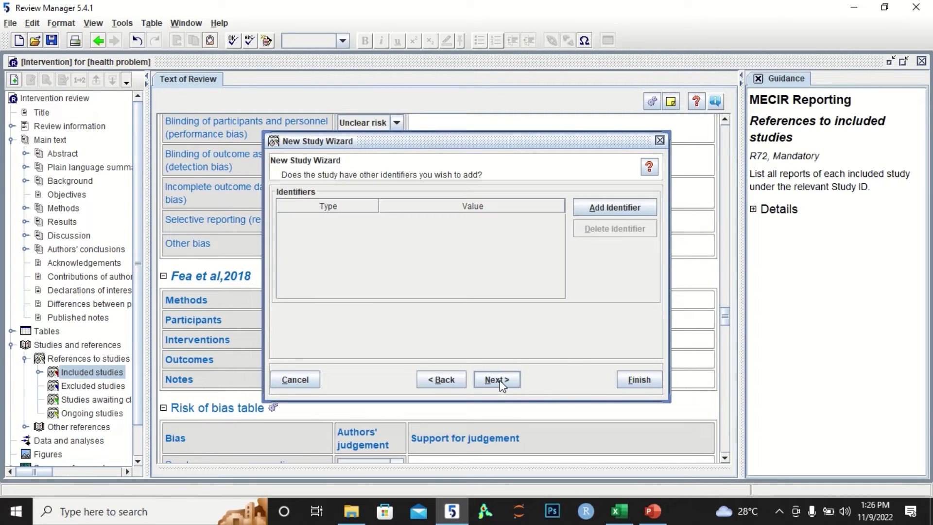
left_click(499, 379)
left_click(399, 261)
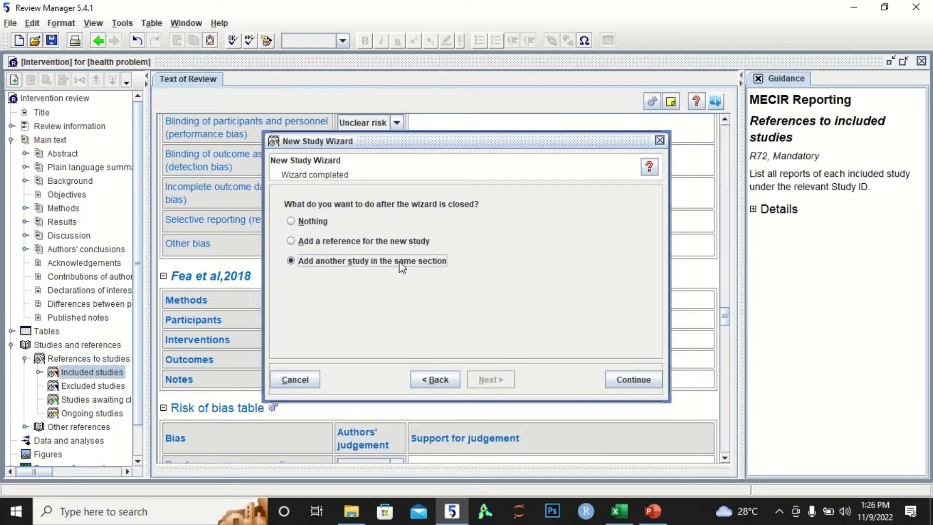
left_click(632, 379)
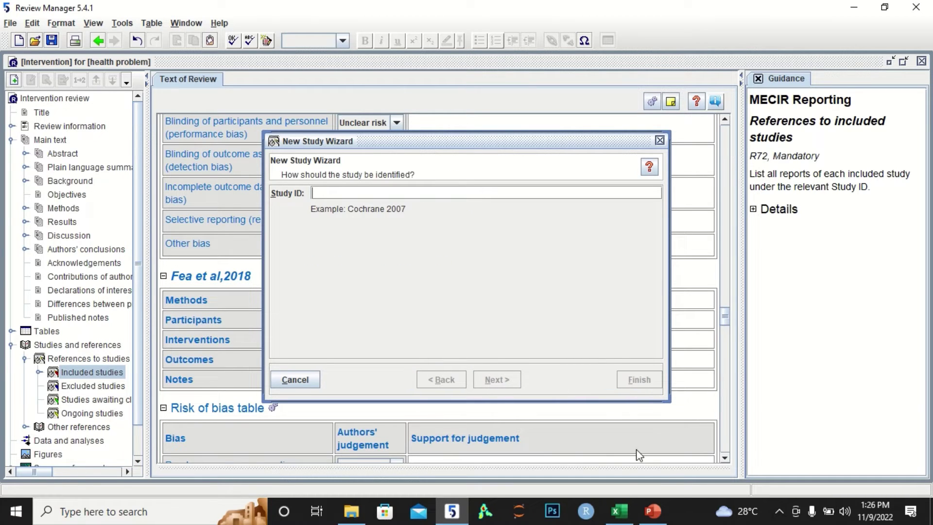
- Add Sand et al,2015 from Excel as an included study dated 2015, continuing to another
left_click(618, 512)
left_click(54, 303)
key("ctrl+c")
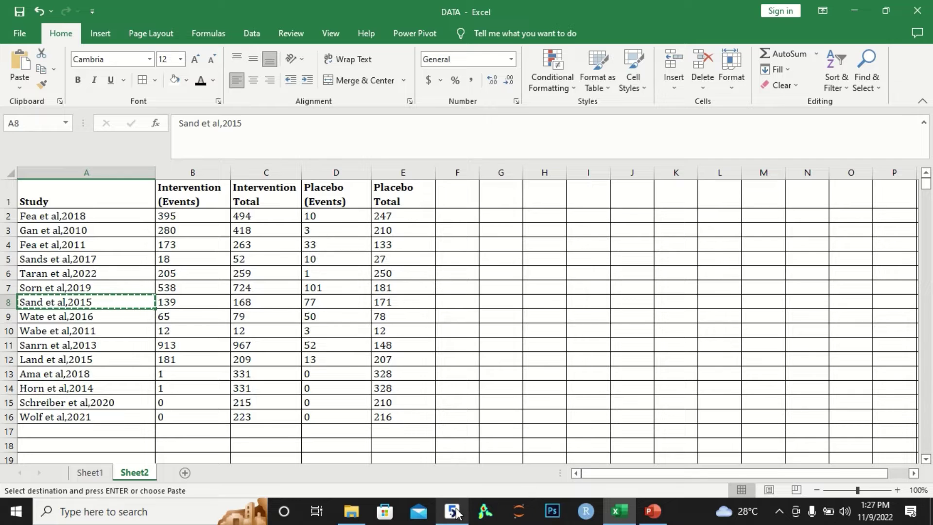
left_click(453, 511)
key("ctrl+v")
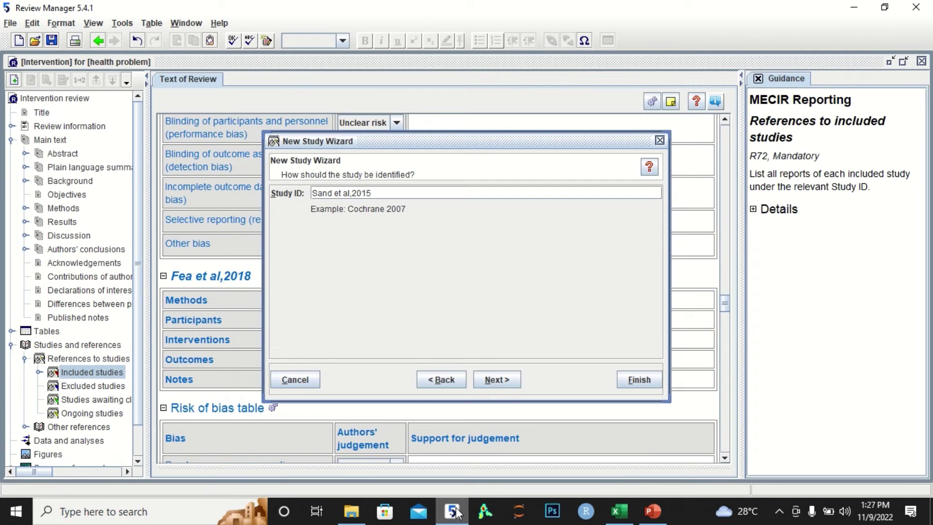
left_click(495, 379)
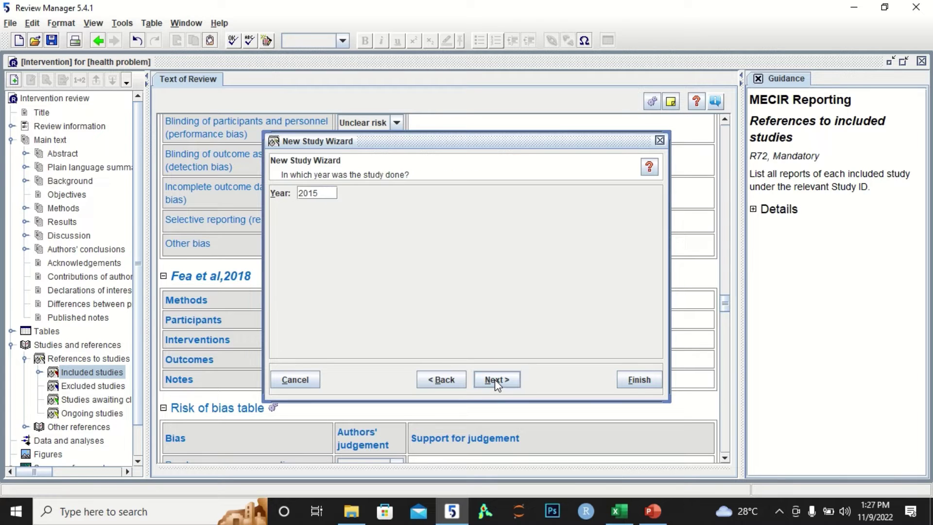
left_click(494, 379)
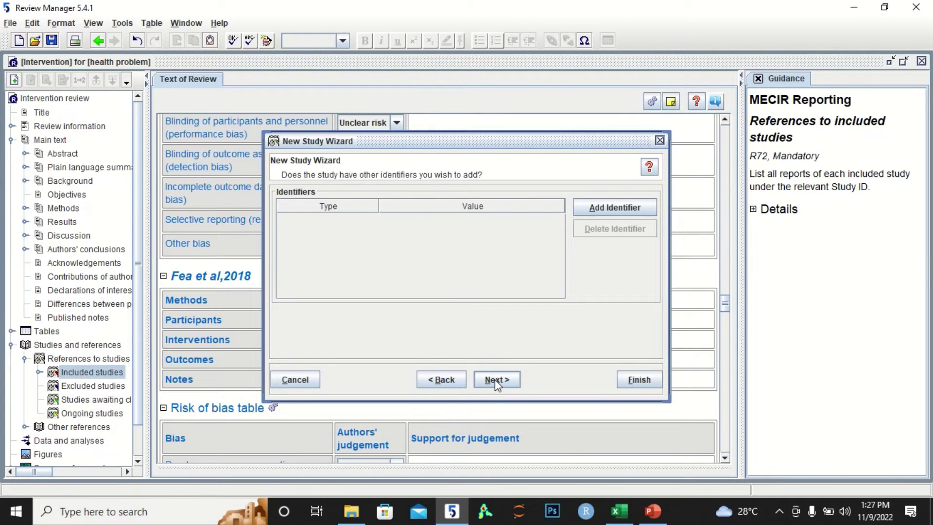
left_click(495, 379)
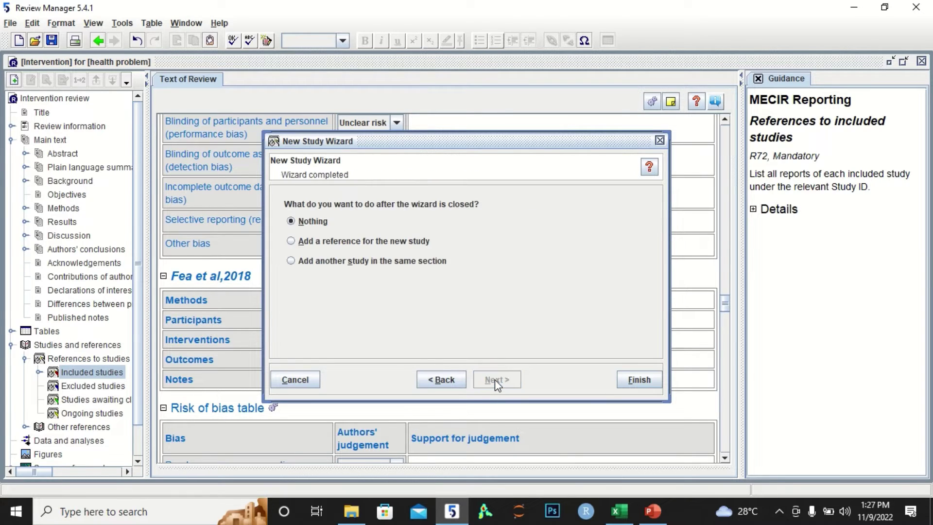
left_click(406, 261)
left_click(633, 379)
- Add Wate et al,2016 as an included study via the wizard, choosing to add another afterwards
left_click(617, 510)
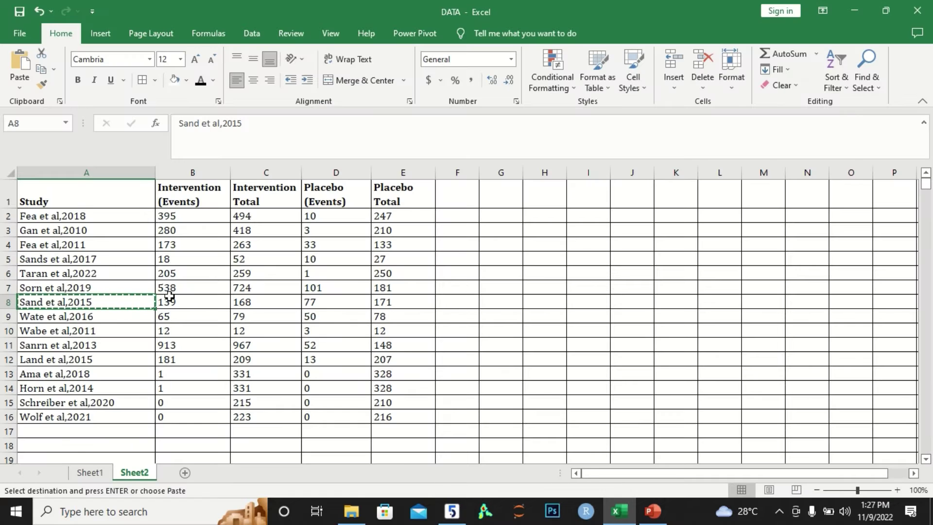
left_click(115, 317)
key("ctrl+c")
key("ctrl+c")
left_click(452, 510)
key("ctrl+v")
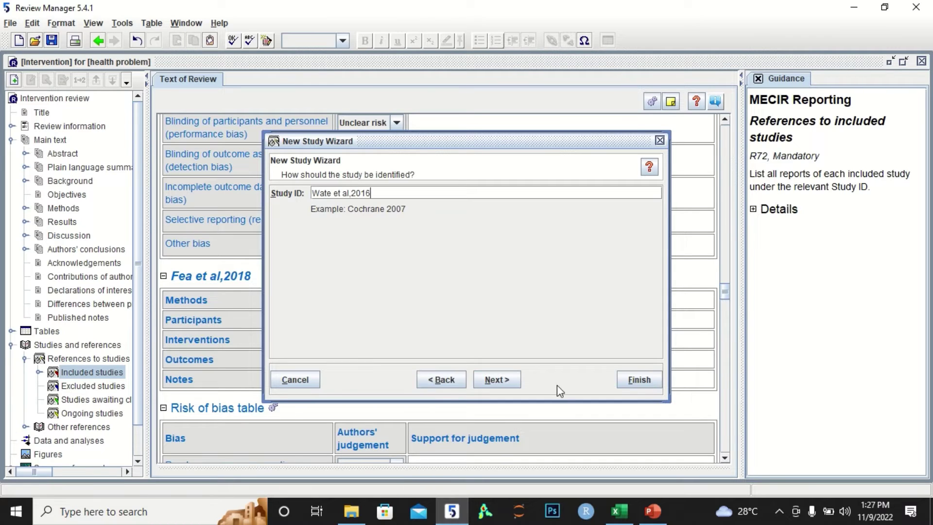
left_click(508, 380)
left_click(508, 379)
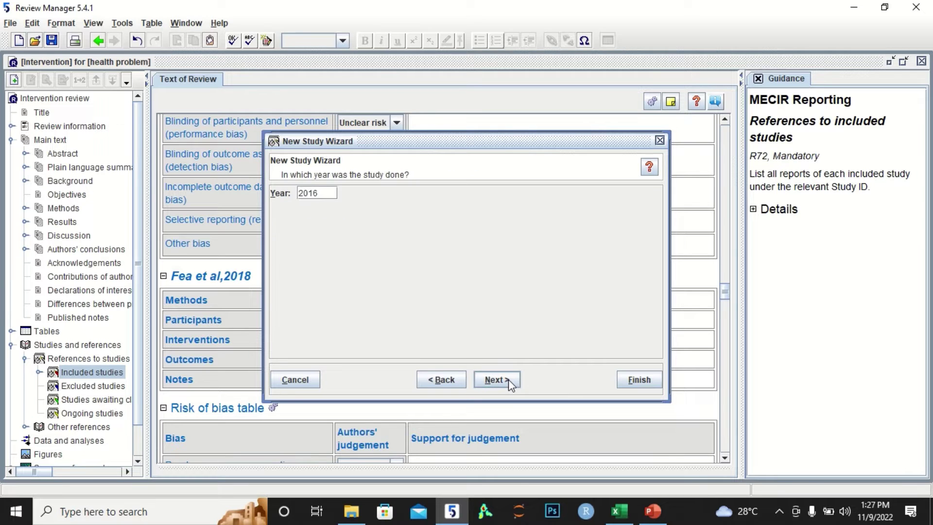
left_click(508, 379)
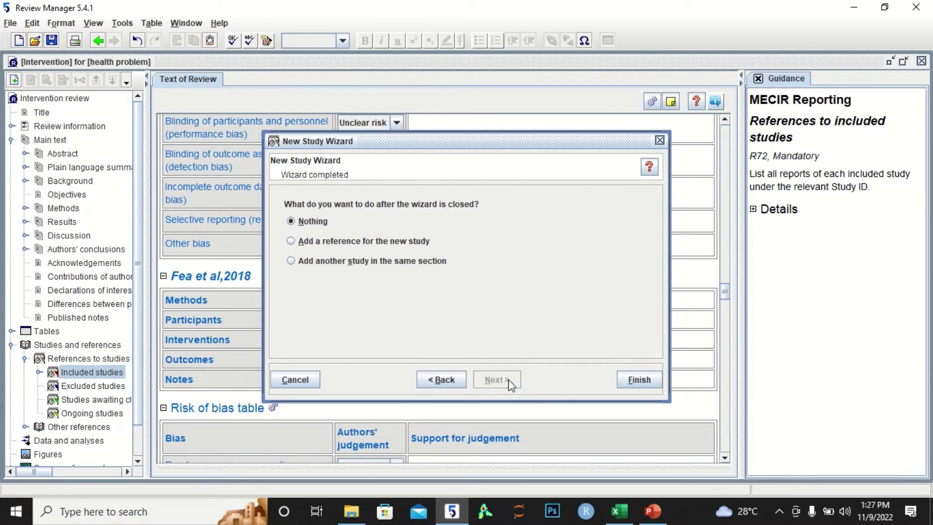
left_click(401, 261)
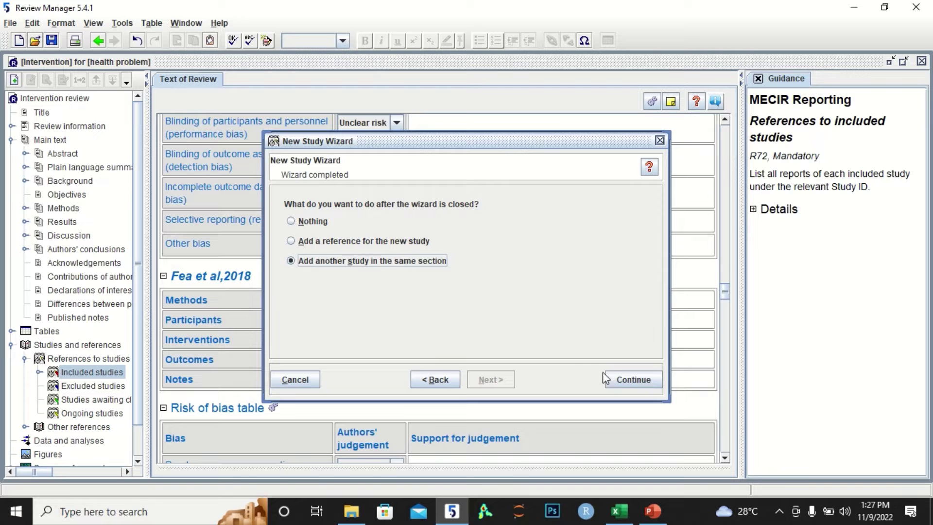
left_click(620, 377)
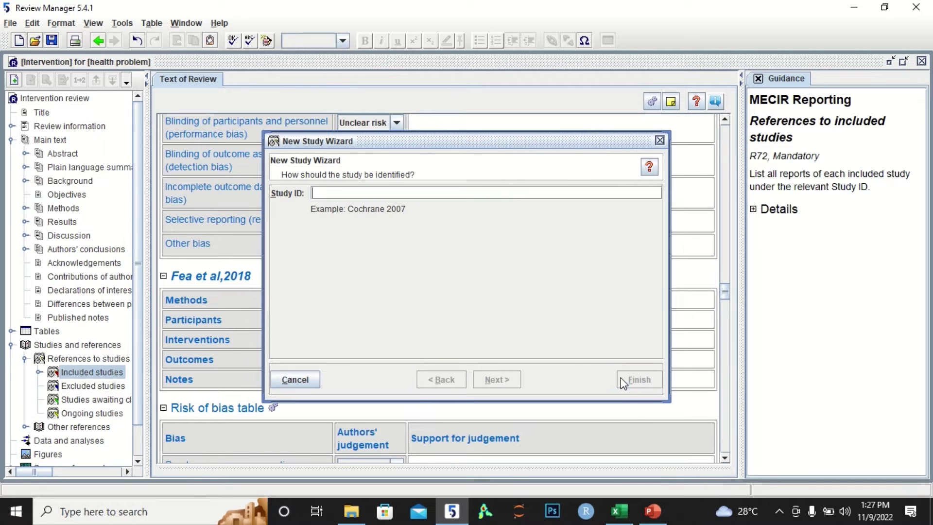
- Add Wabe et al,2011 as an included study, again choosing to add another study
left_click(618, 511)
left_click(86, 332)
key("ctrl+c")
key("ctrl+c")
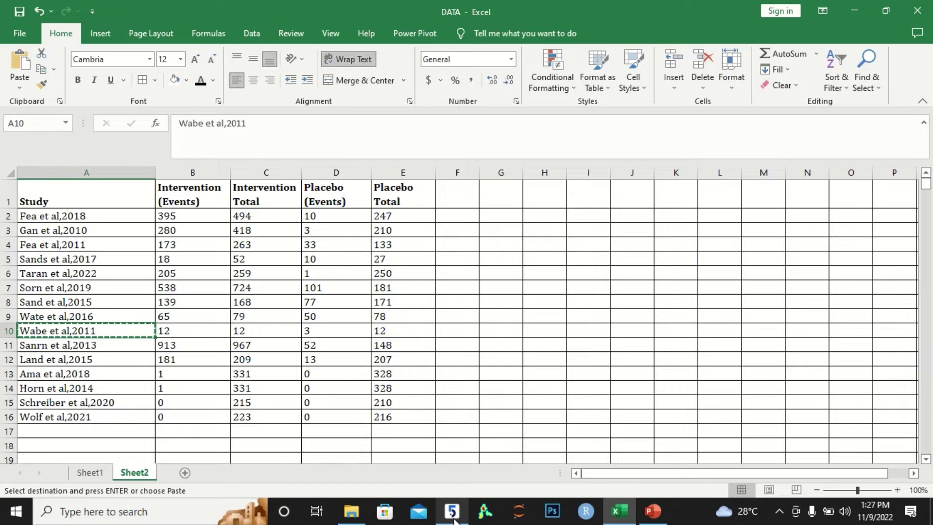
left_click(451, 511)
key("ctrl+v")
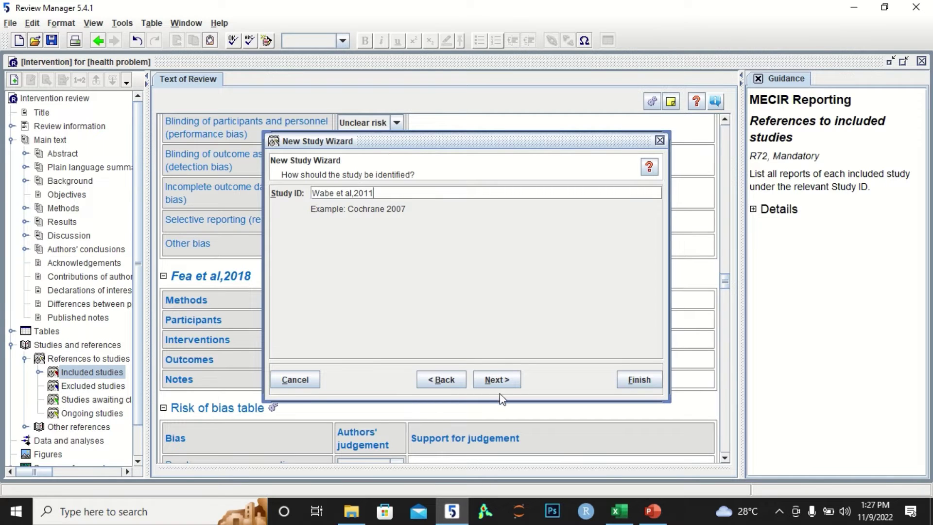
left_click(492, 381)
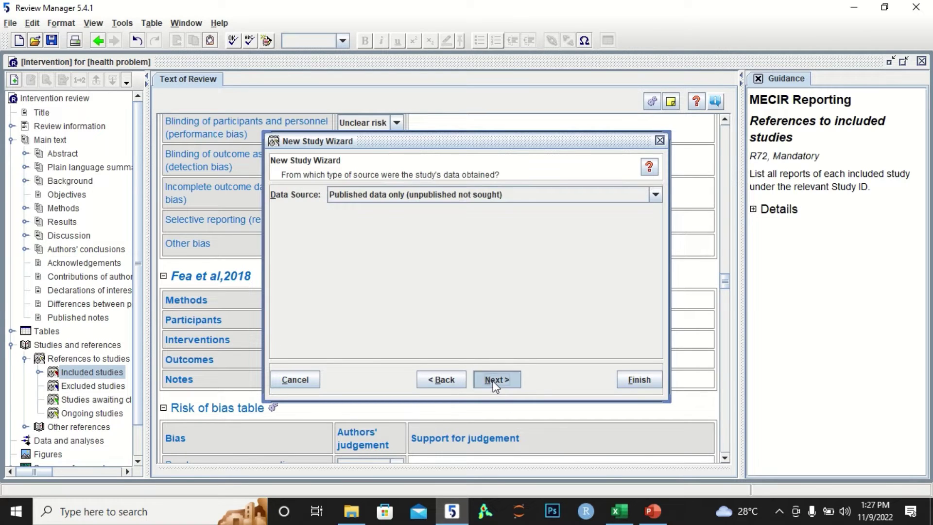
left_click(492, 380)
left_click(493, 380)
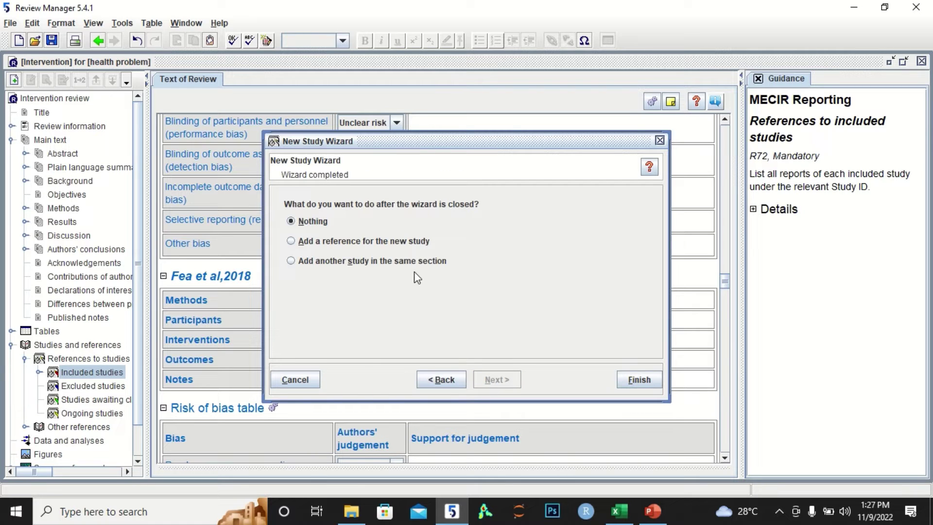
left_click(291, 259)
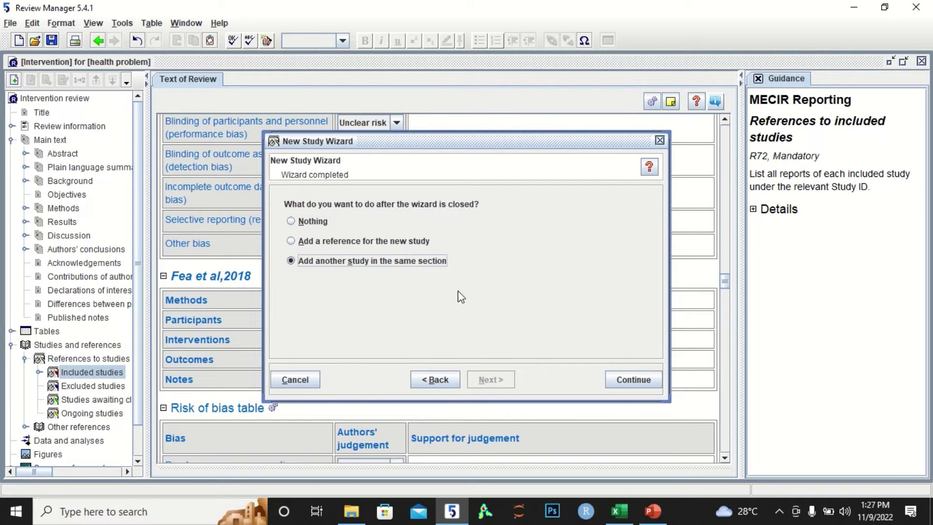
left_click(638, 379)
- Add Sanrn et al,2013 as an included study and continue to a new study entry
left_click(616, 510)
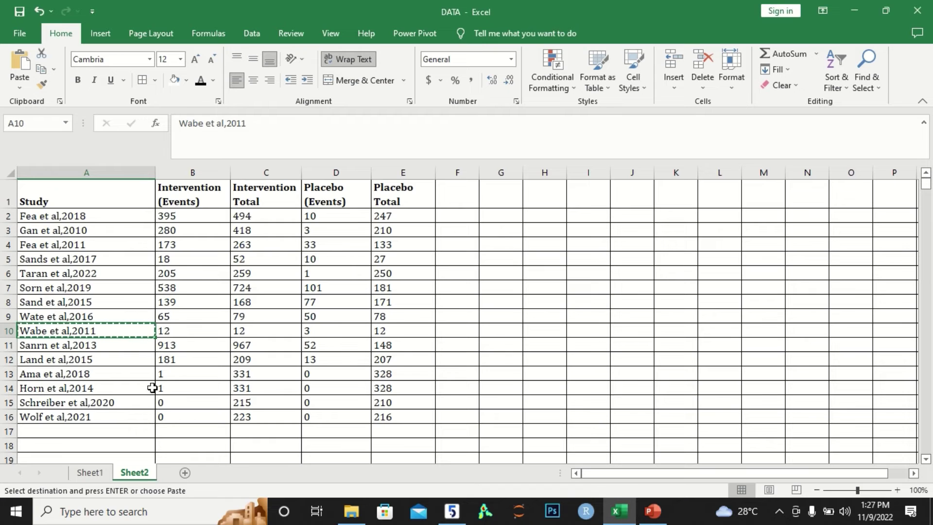
left_click(124, 345)
key("ctrl+c")
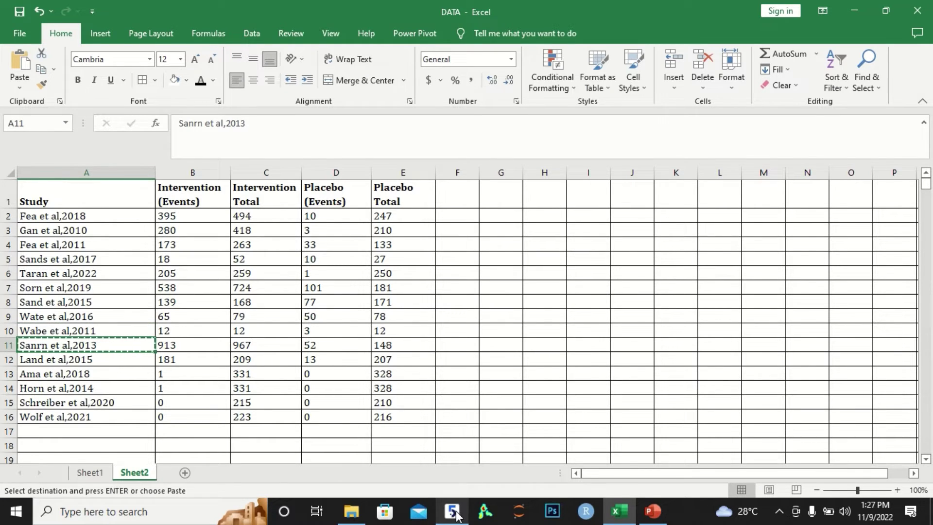
left_click(451, 511)
key("ctrl+v")
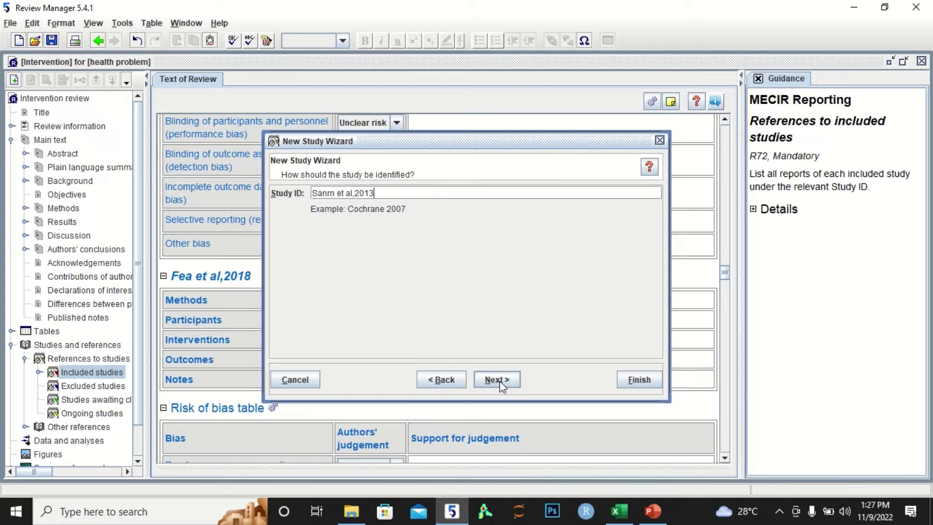
left_click(500, 381)
left_click(499, 380)
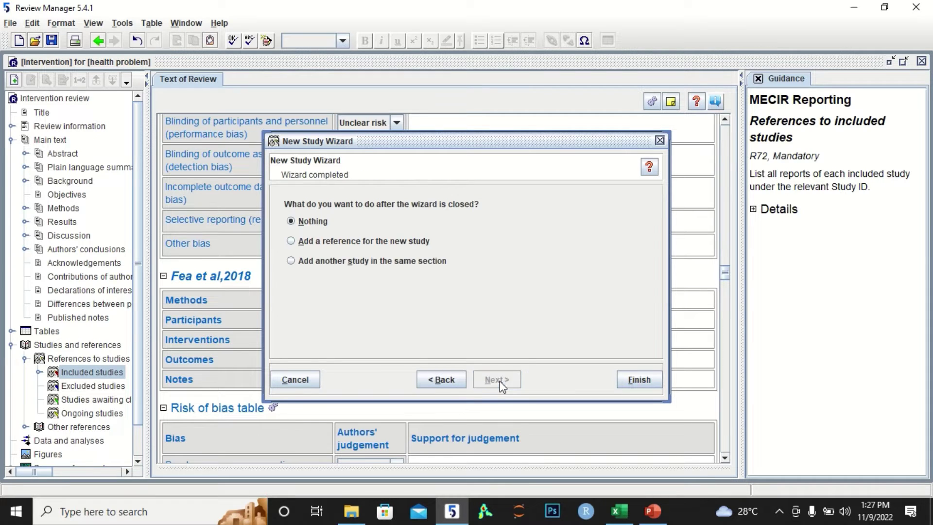
left_click(373, 261)
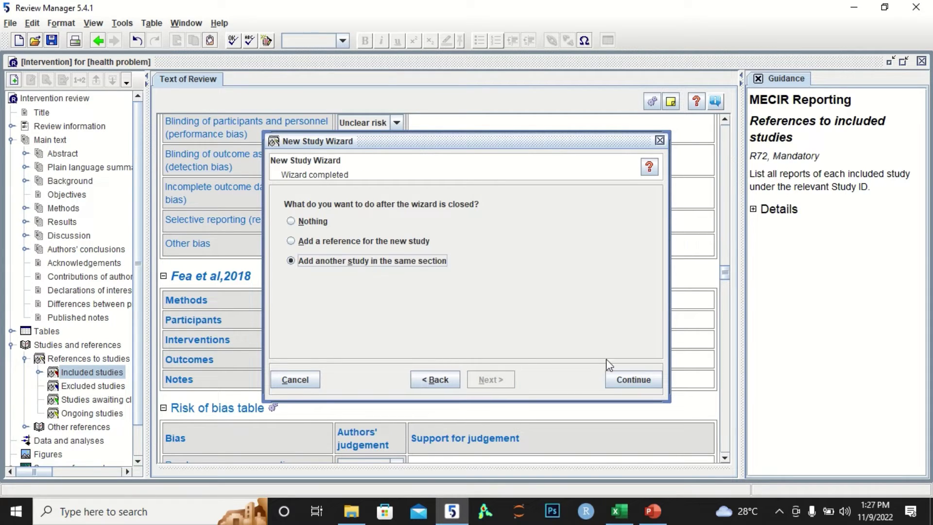
left_click(633, 379)
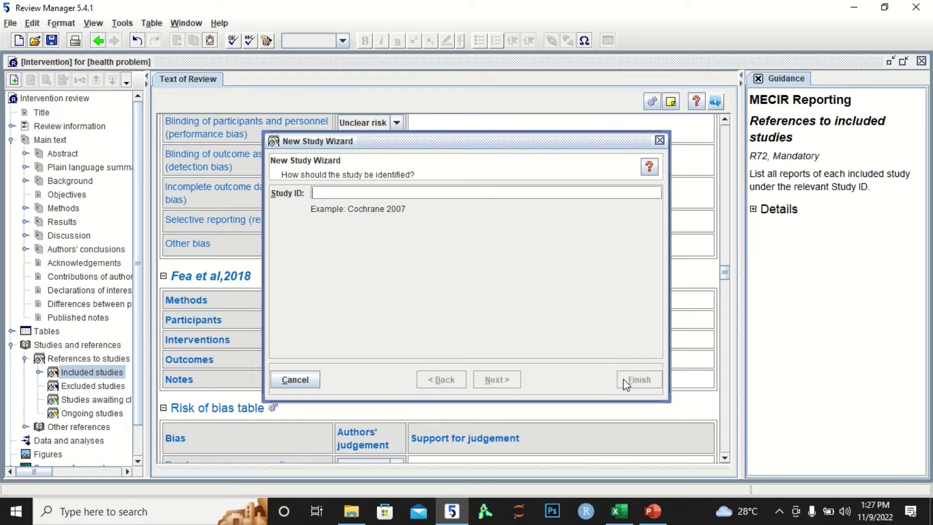
- Add Land et al,2015 as an included study and restart the wizard for another
left_click(619, 511)
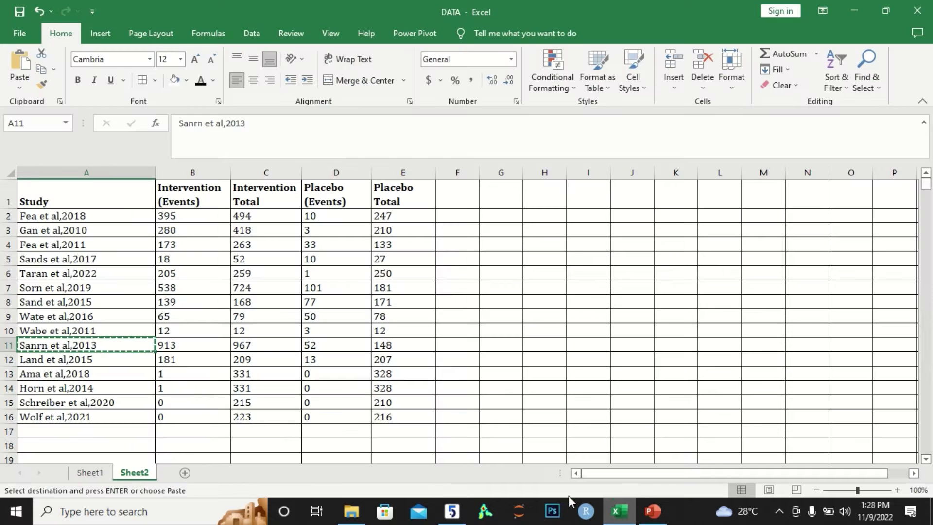
left_click(102, 359)
key("ctrl+c")
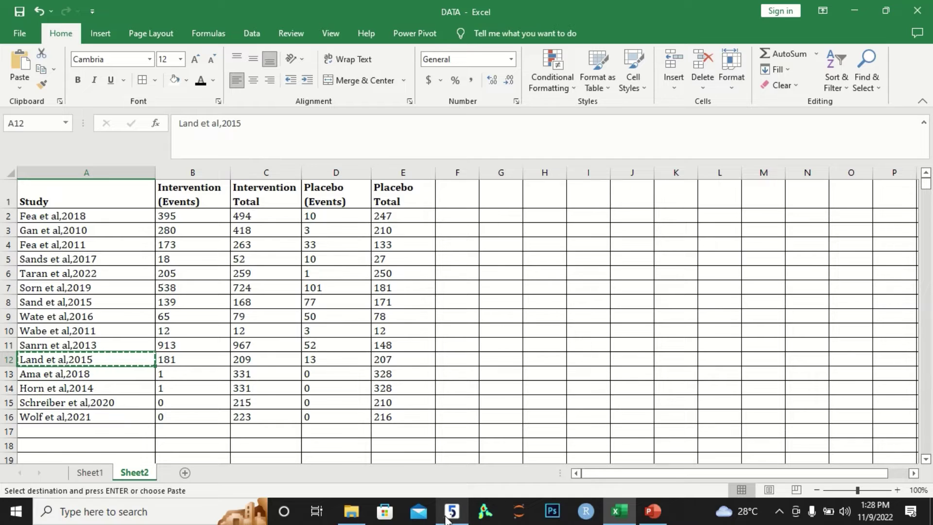
left_click(452, 510)
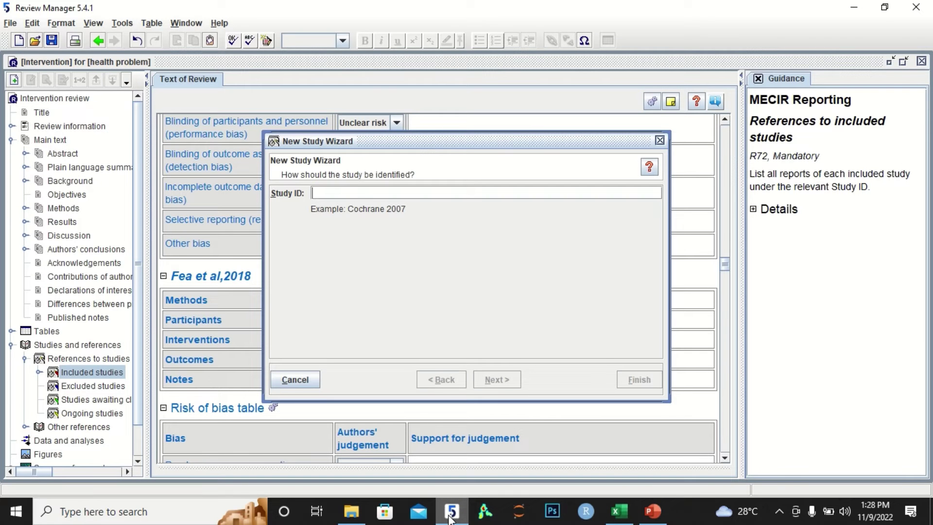
key("ctrl+v")
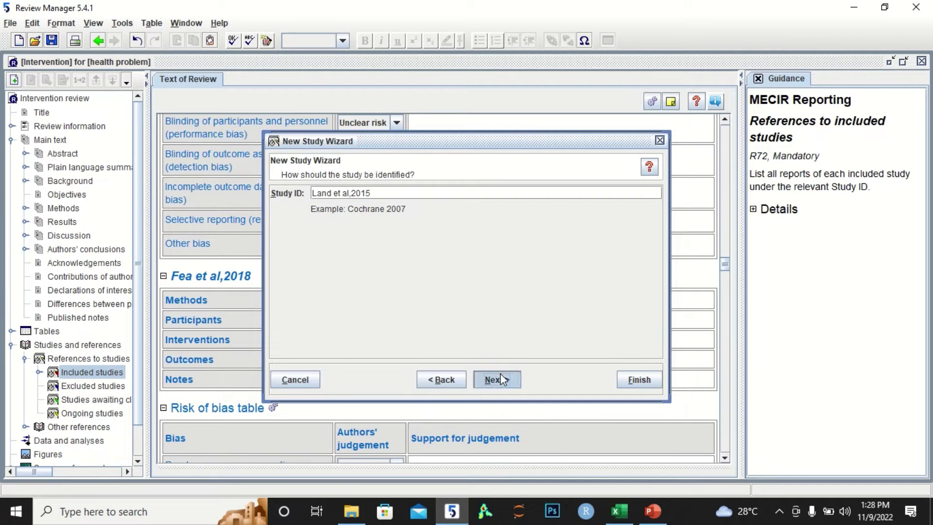
left_click(499, 379)
left_click(500, 379)
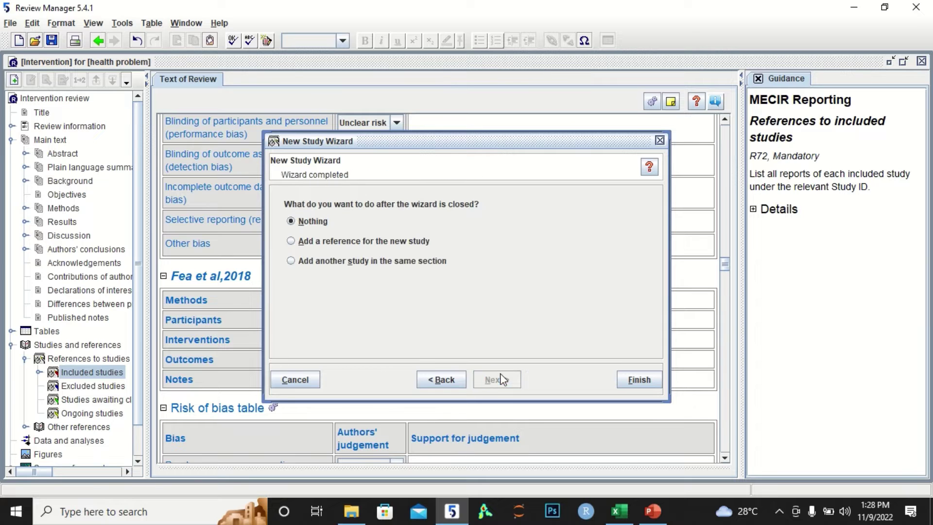
left_click(399, 262)
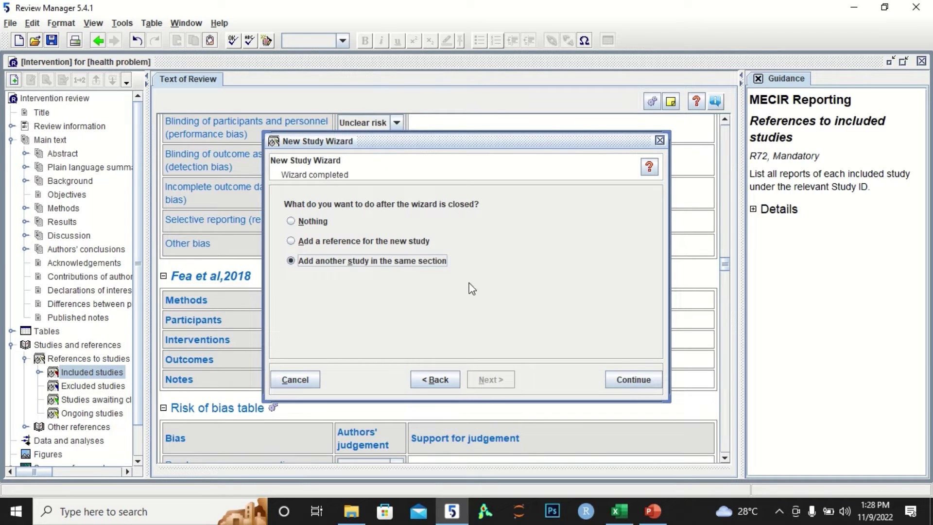
left_click(632, 379)
- Add Ama et al,2018 as an included study, set to add another in the same section
left_click(618, 512)
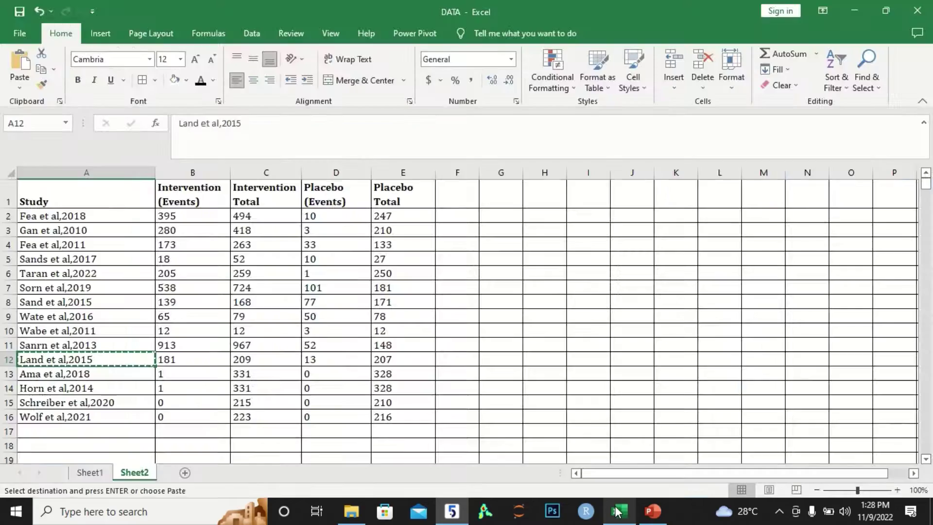
left_click(45, 375)
key("ctrl+c")
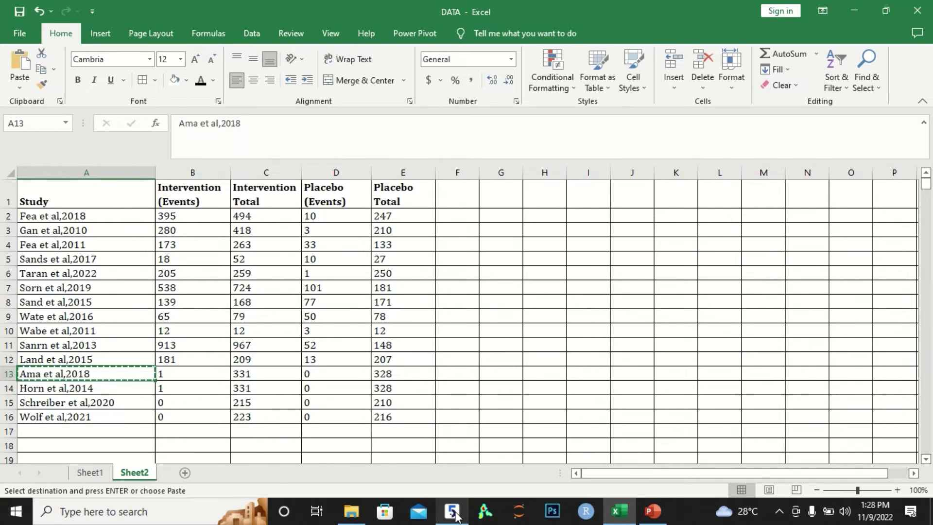
left_click(453, 511)
left_click(345, 228)
key("ctrl+v")
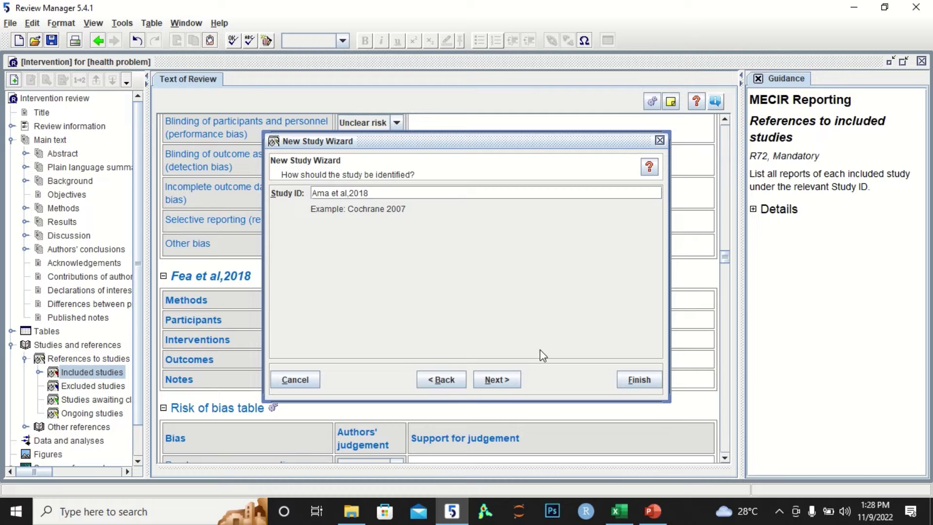
left_click(496, 380)
left_click(497, 379)
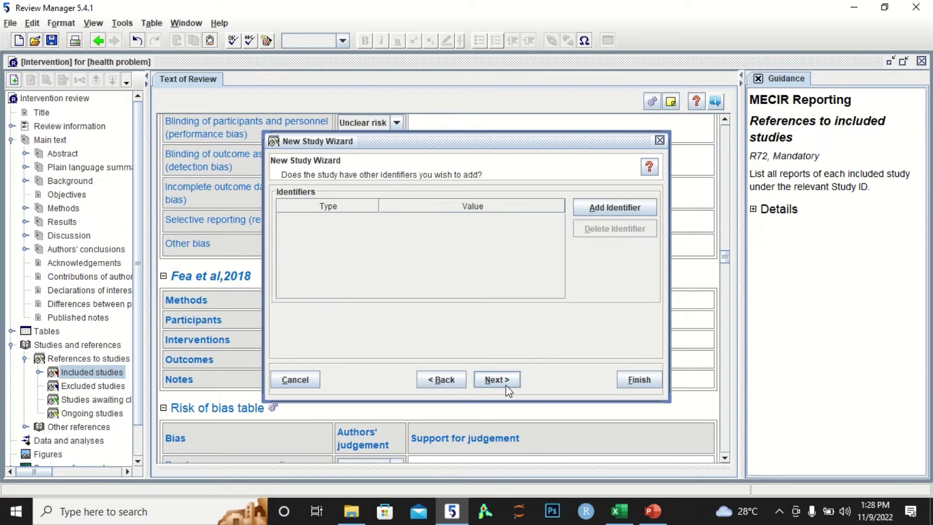
left_click(496, 379)
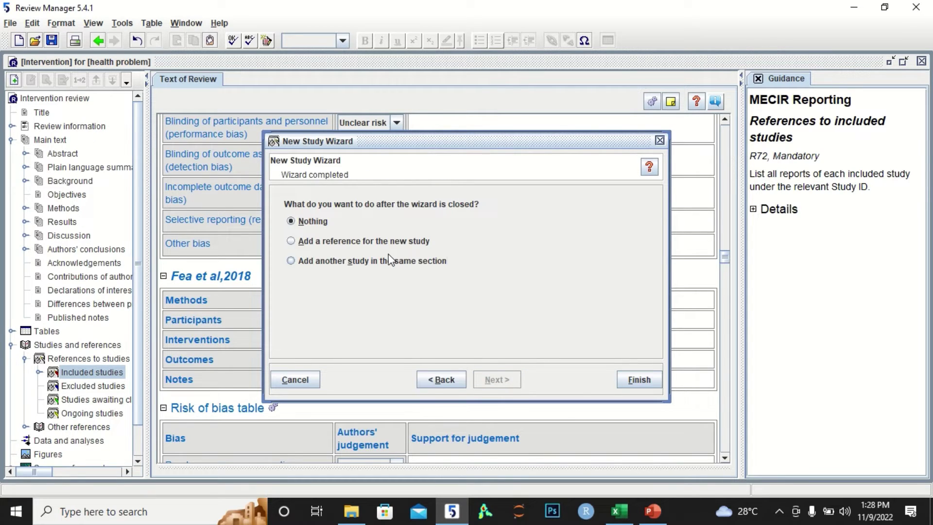
left_click(372, 260)
left_click(632, 379)
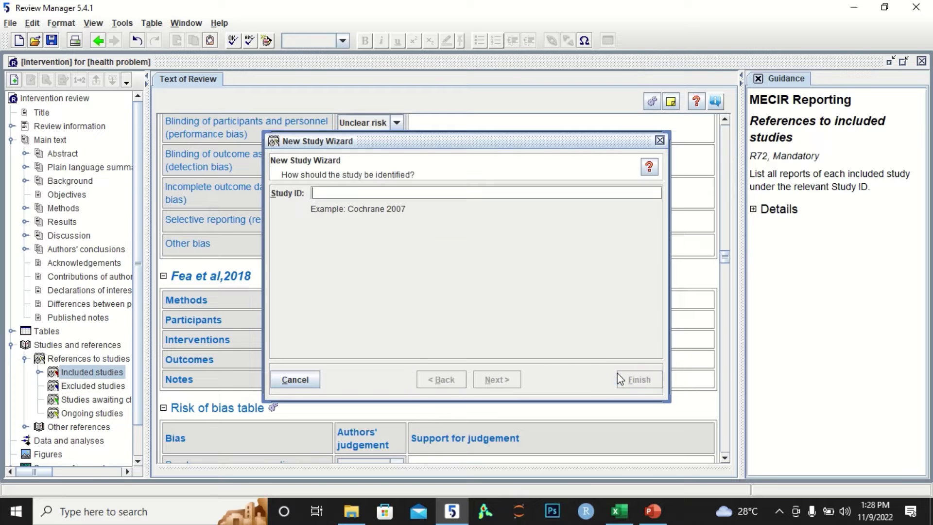
- Add Horn et al,2014 as an included study and continue to another study
left_click(619, 510)
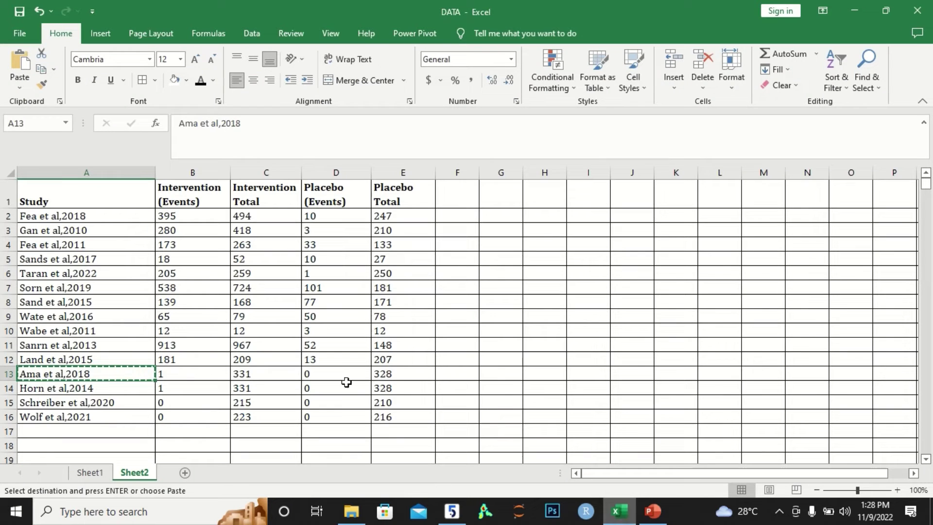
left_click(109, 389)
key("ctrl+c")
left_click(452, 511)
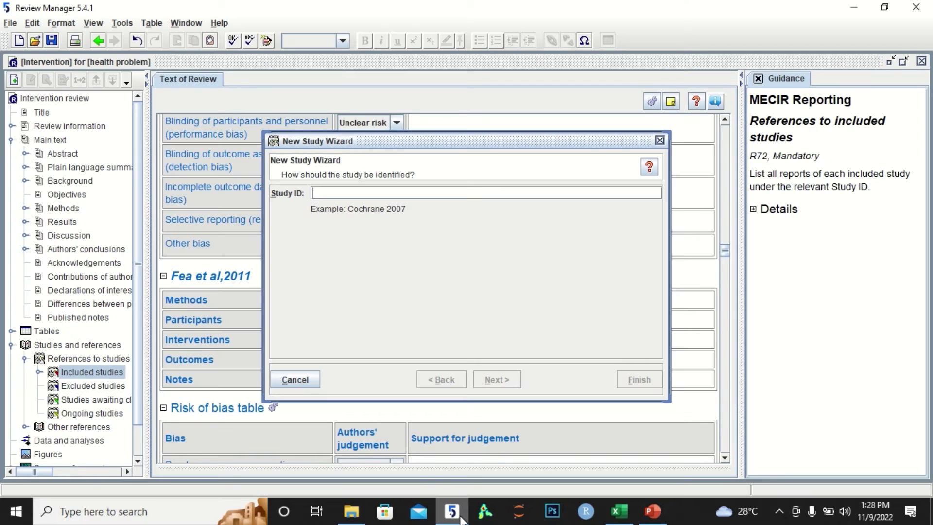
key("ctrl+v")
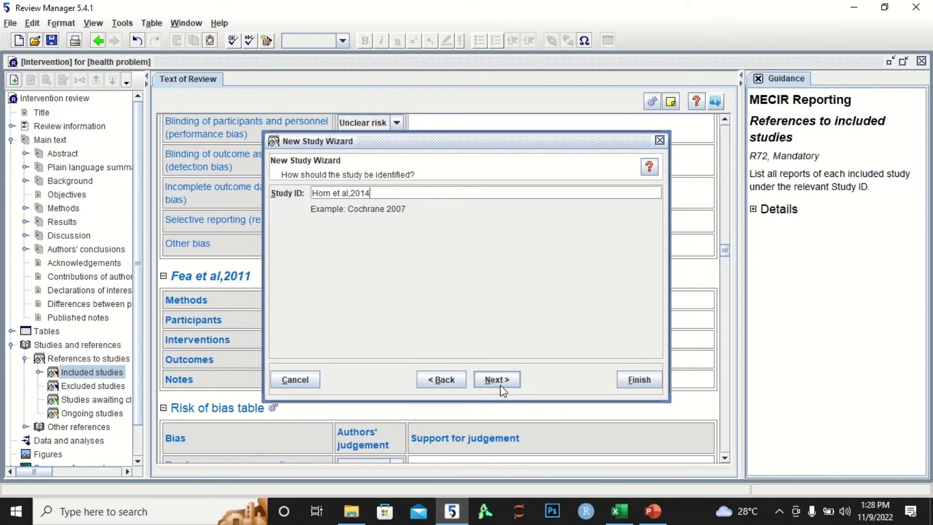
left_click(500, 378)
left_click(499, 378)
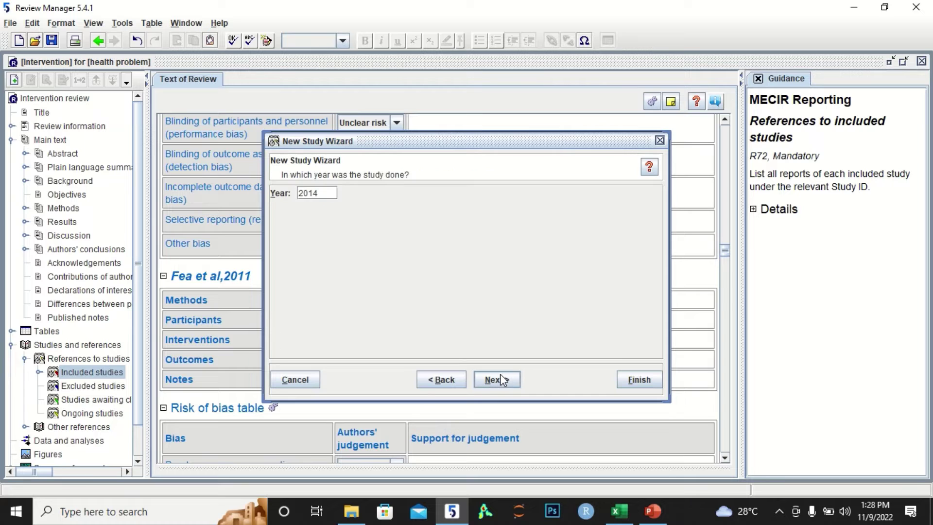
left_click(500, 379)
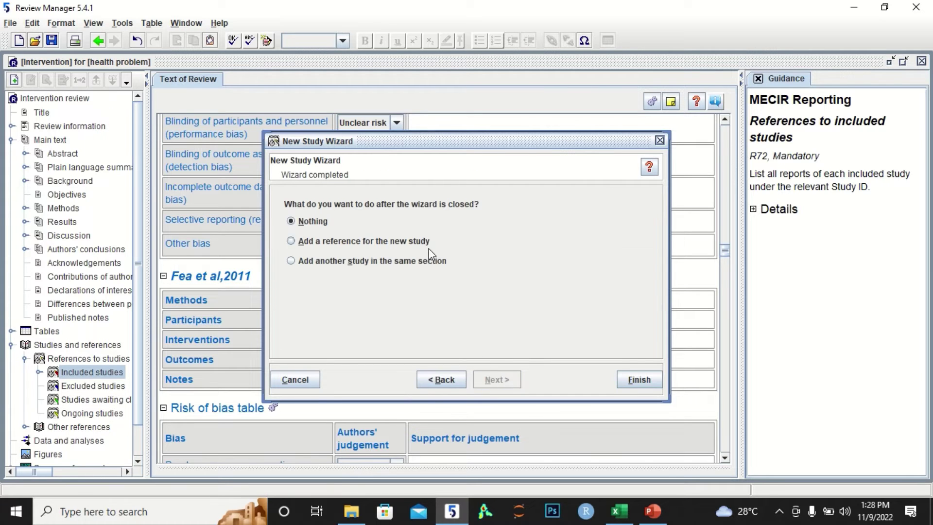
left_click(432, 261)
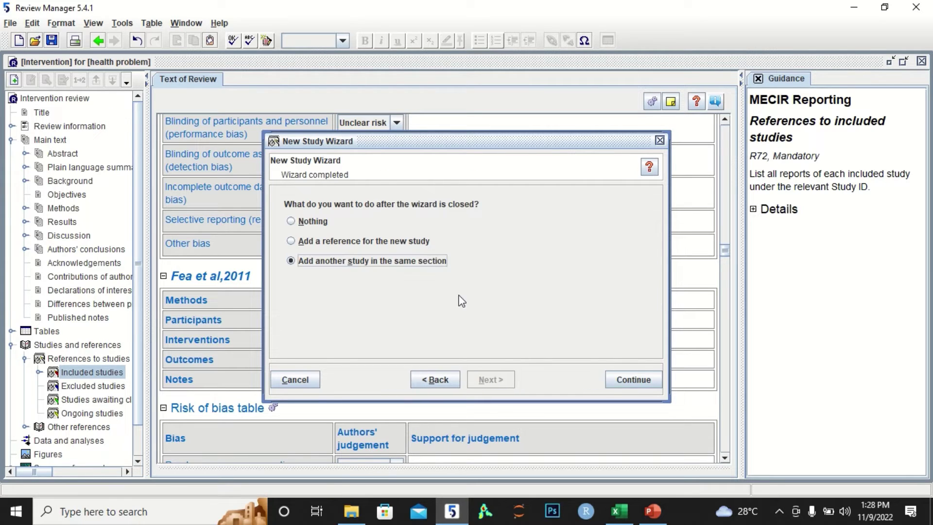
left_click(635, 377)
- Add Schreiber et al,2020 as an included study and restart the wizard for the next one
left_click(618, 512)
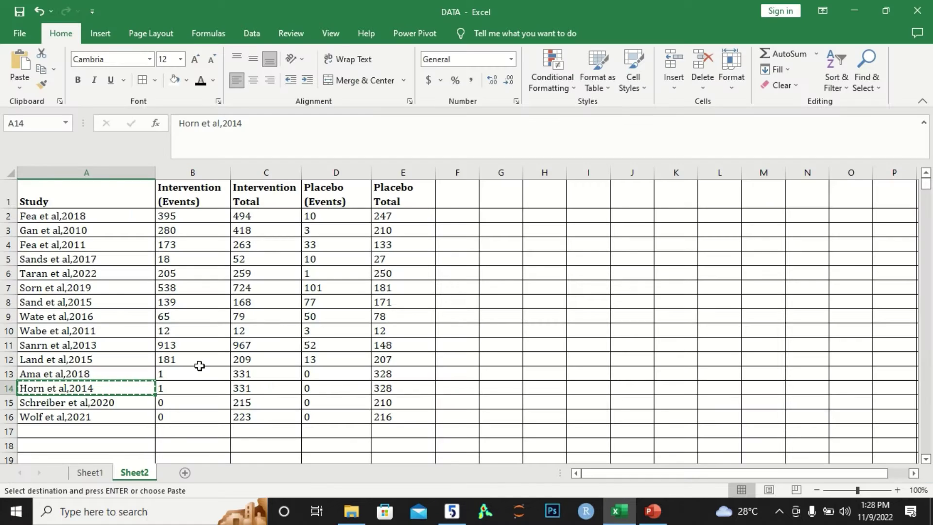
left_click(86, 402)
key("ctrl+c")
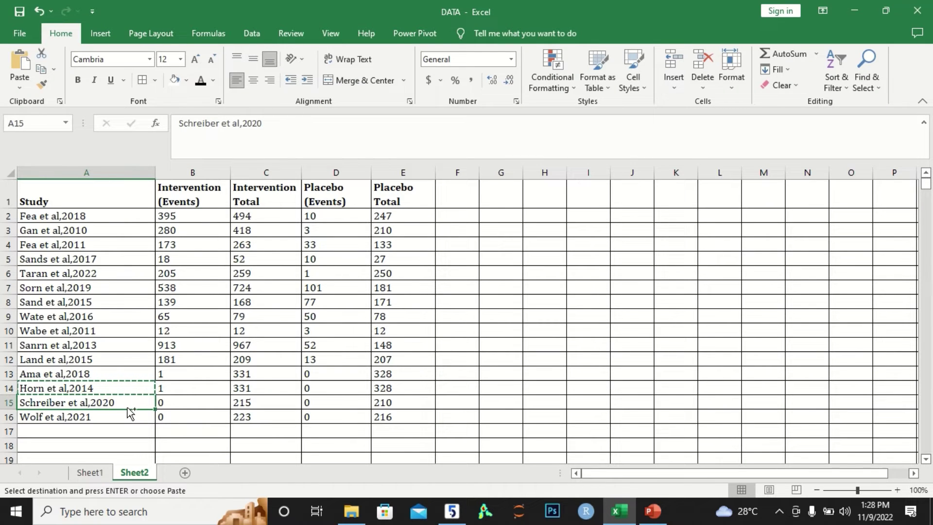
key("ctrl+c")
left_click(451, 512)
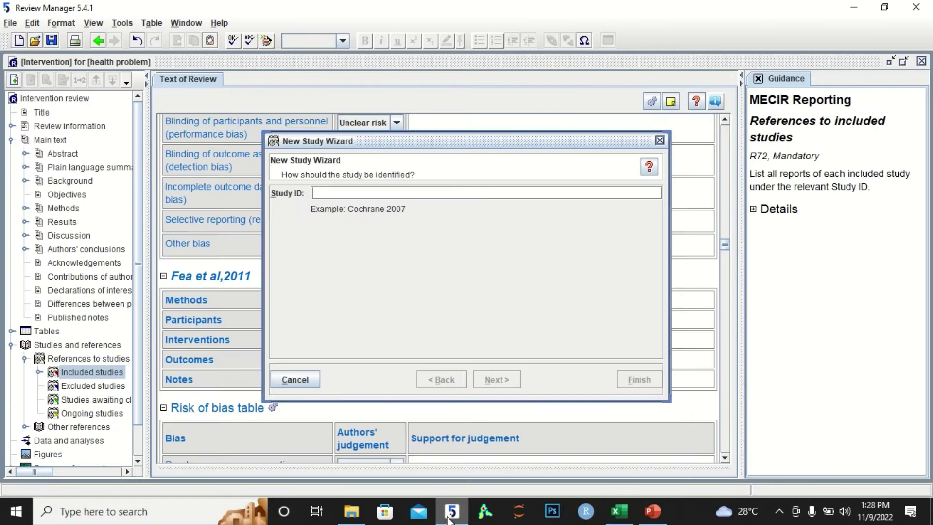
key("ctrl+v")
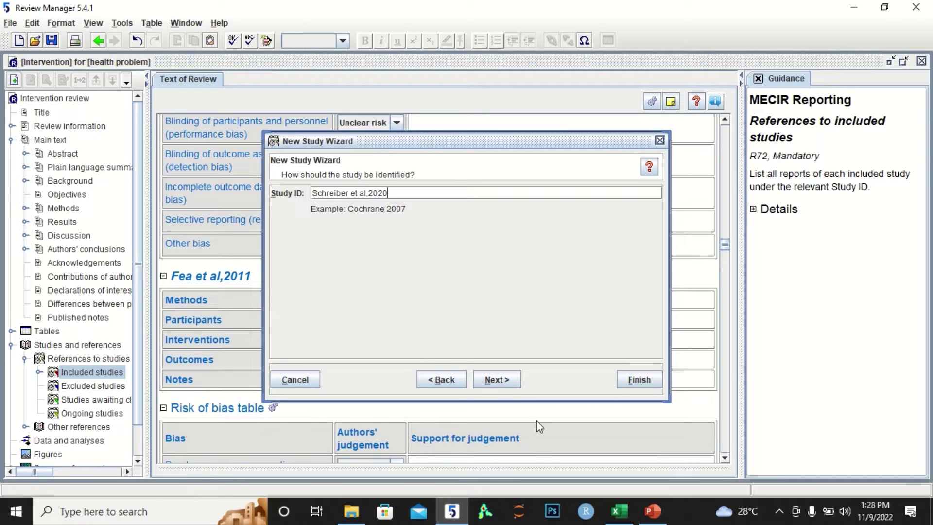
left_click(497, 380)
left_click(497, 379)
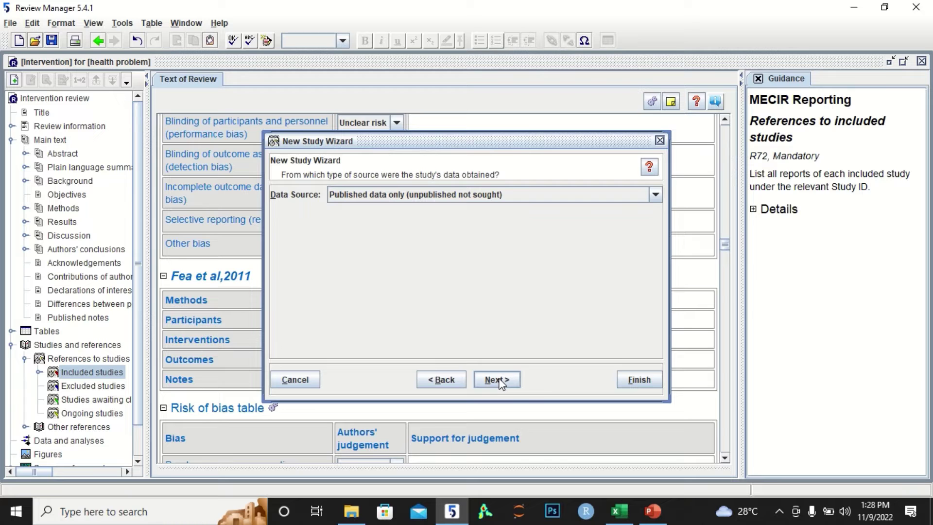
left_click(498, 380)
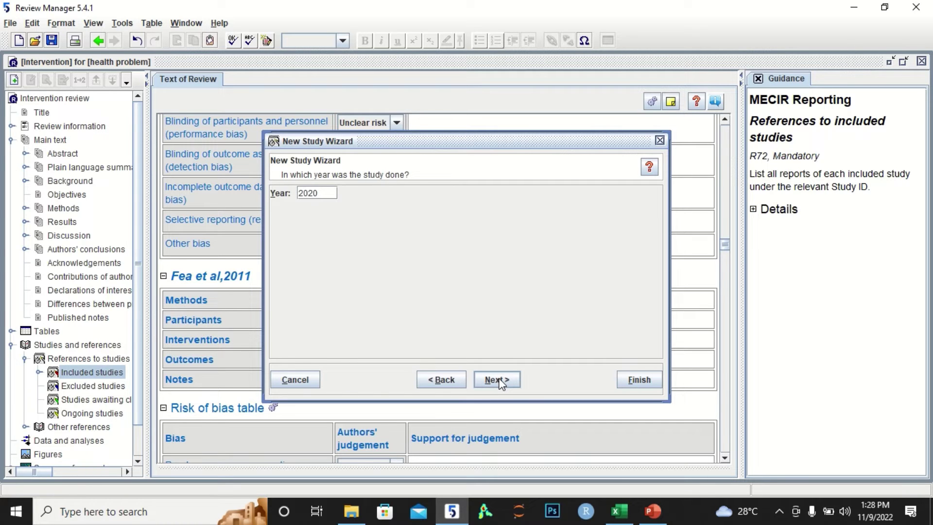
left_click(497, 380)
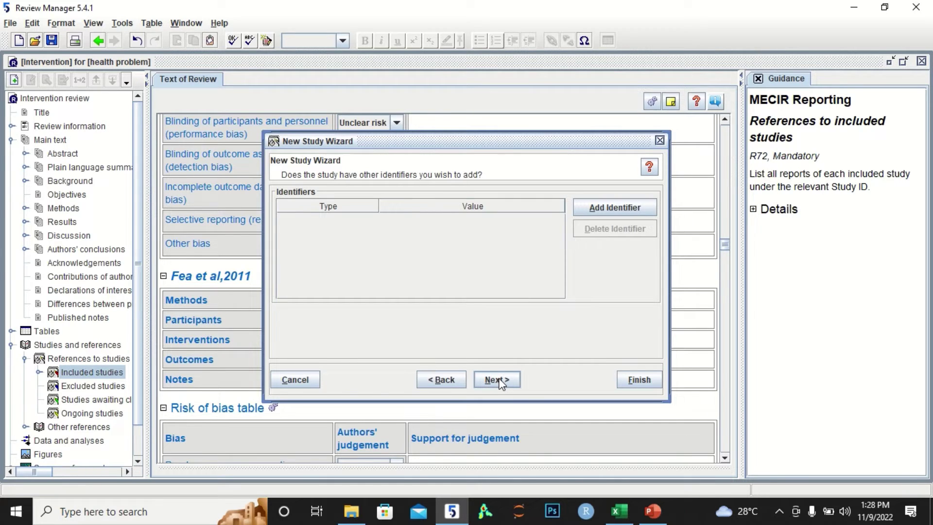
left_click(497, 380)
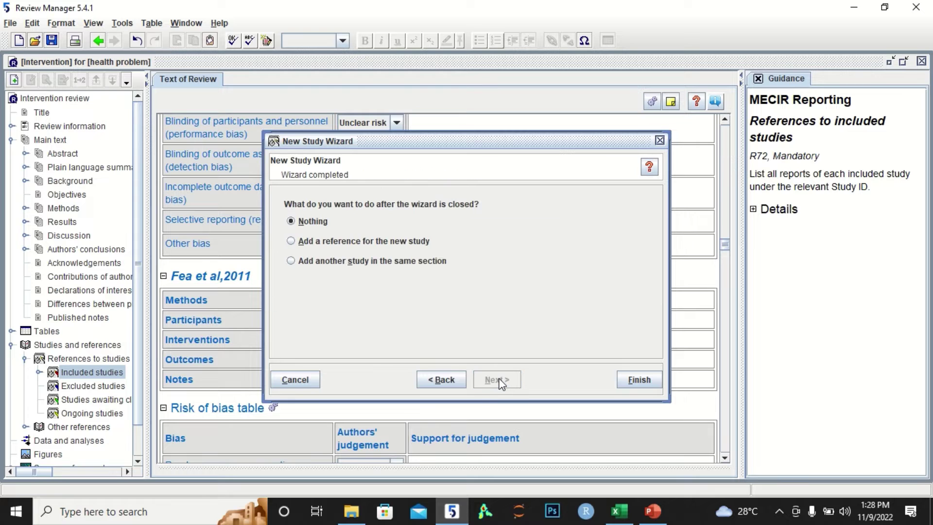
left_click(386, 262)
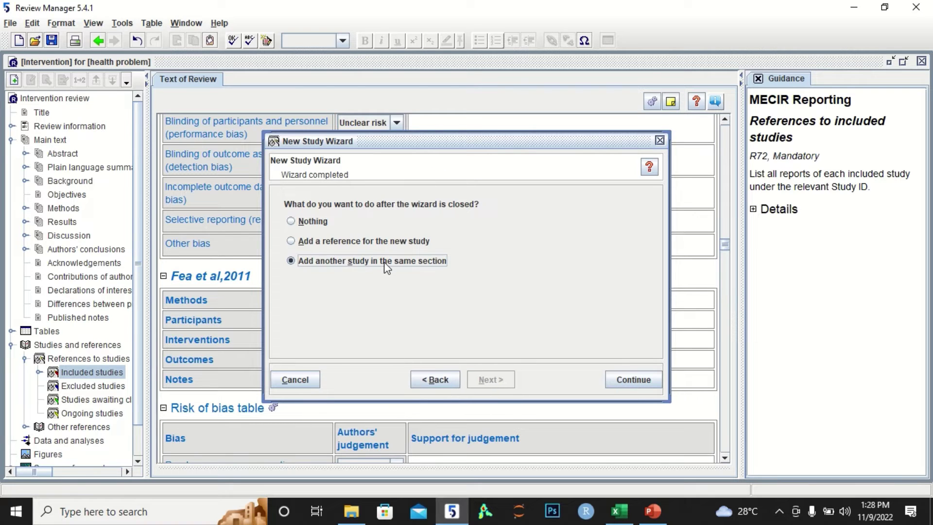
left_click(626, 379)
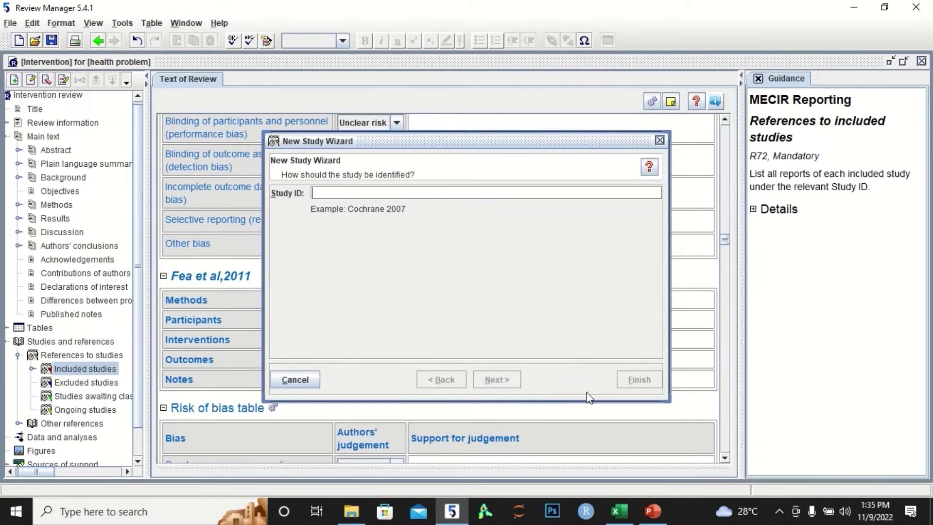
- Add Wolf et al,2021 from Excel as the final included study and finish the wizard
left_click(618, 510)
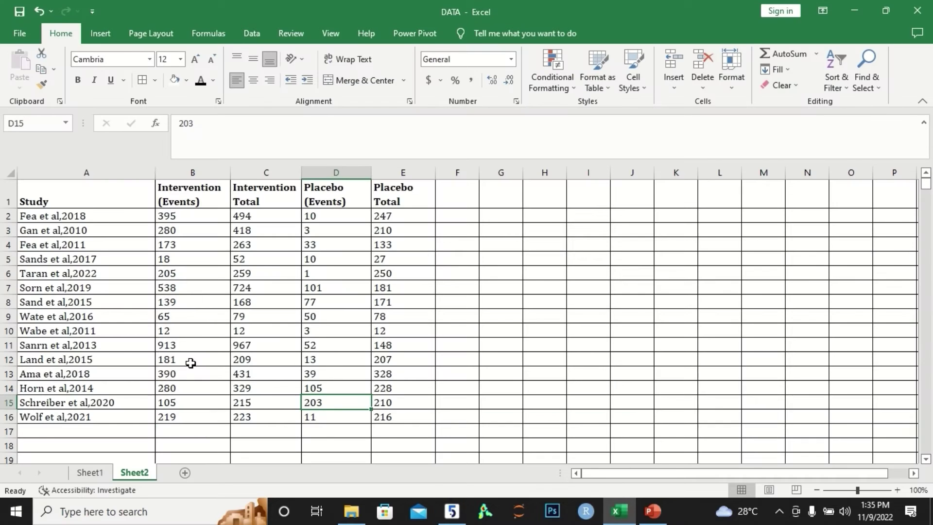
left_click(116, 418)
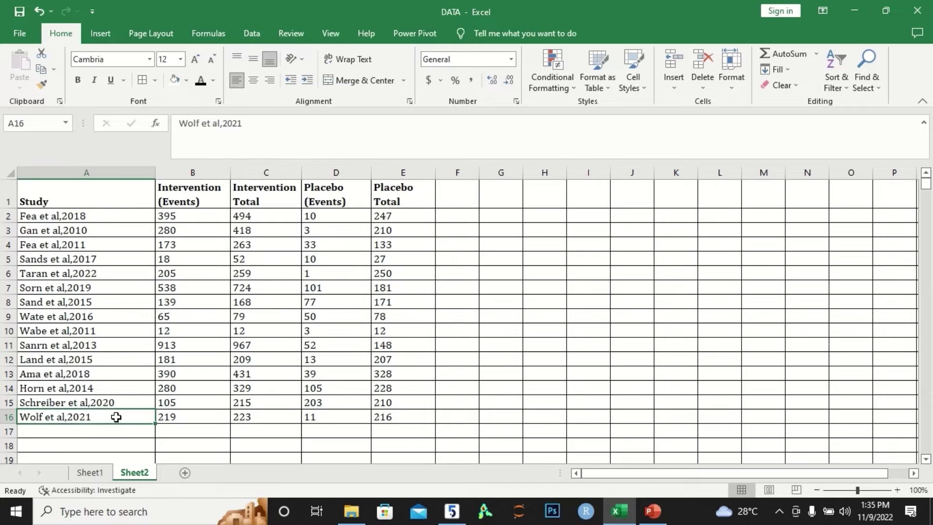
key("ctrl+c")
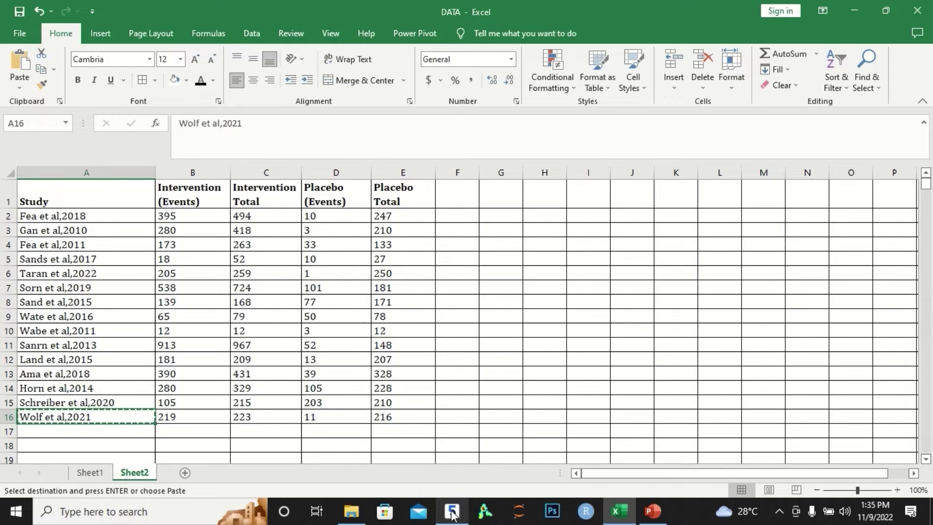
left_click(452, 512)
key("ctrl+v")
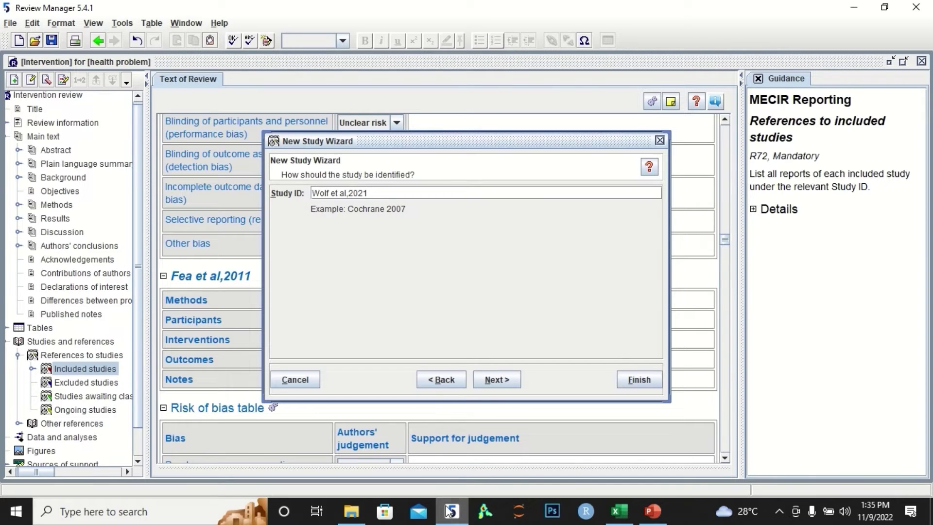
left_click(496, 379)
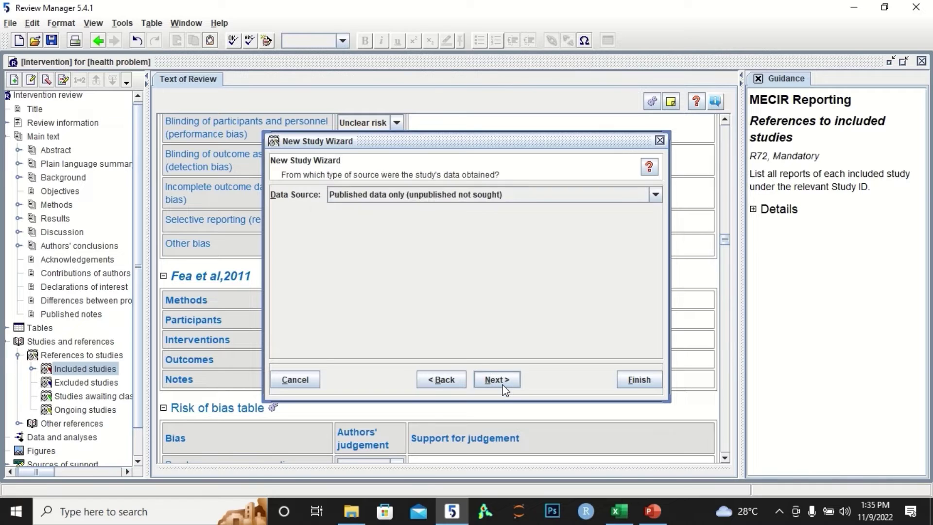
left_click(496, 379)
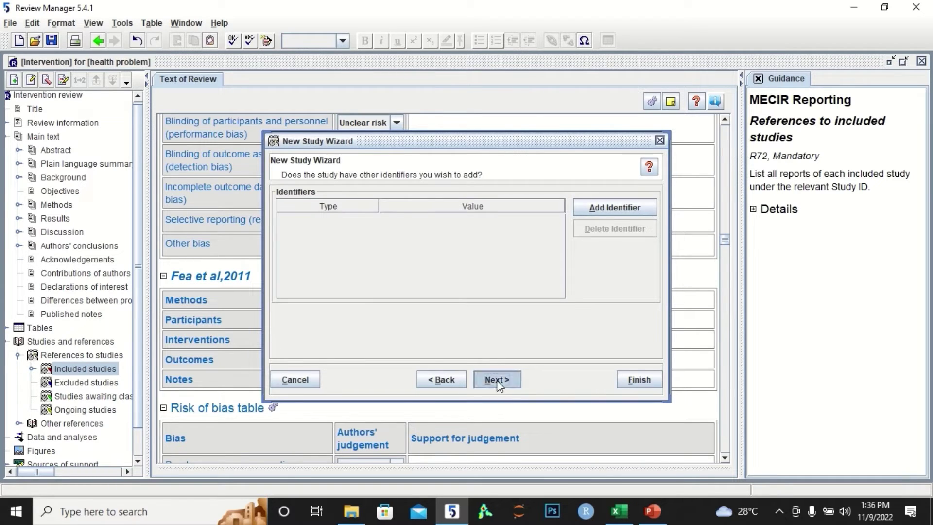
left_click(496, 380)
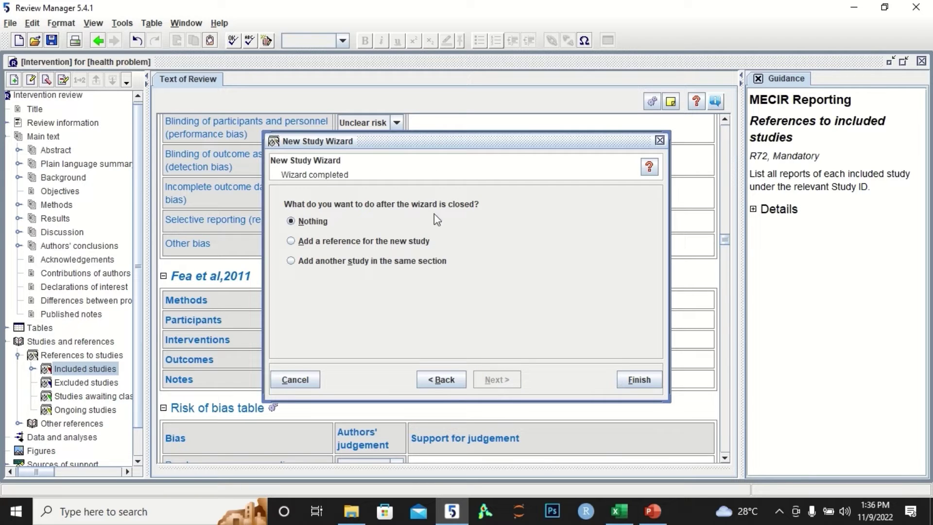
left_click(639, 379)
- View Sands et al,2017 study details and collapse the Included studies list in the outline
left_click(115, 369)
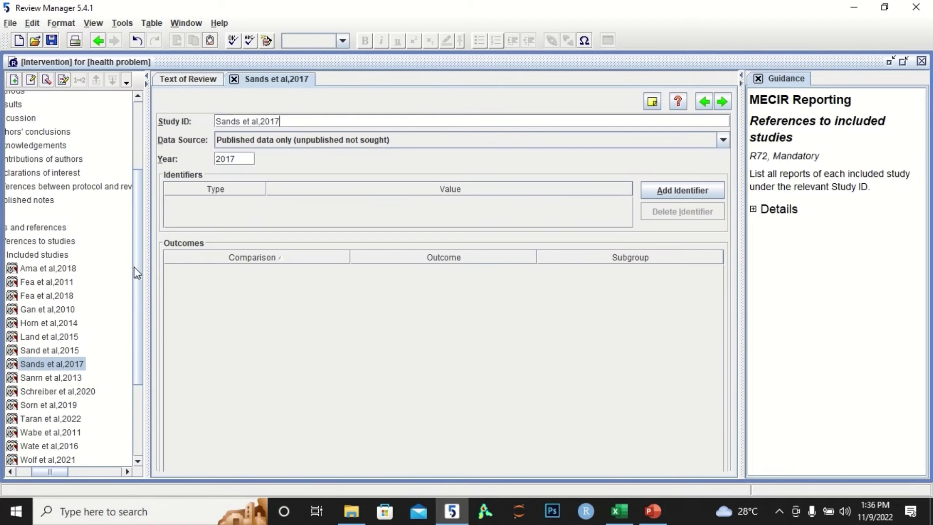
scroll(137, 271, "down", 3)
scroll(87, 271, "down", 1)
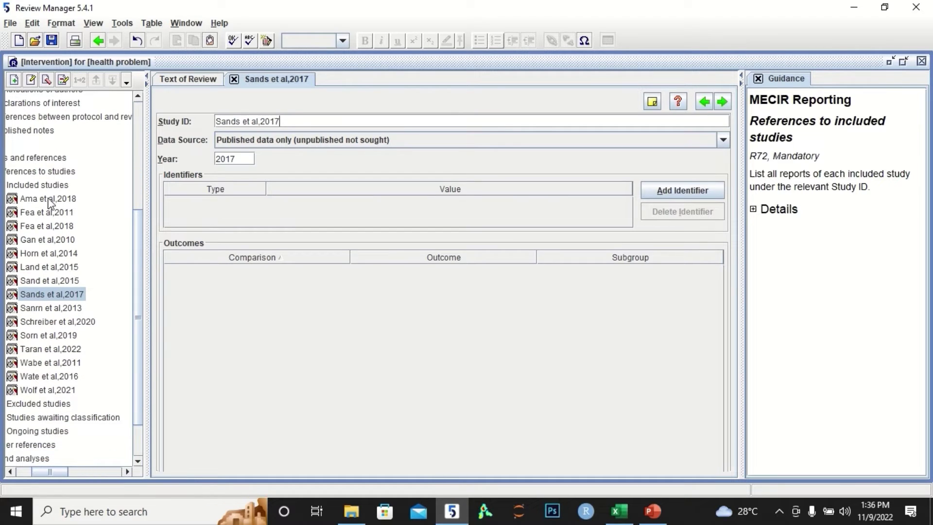
scroll(141, 293, "down", 3)
scroll(143, 346, "up", 3)
scroll(139, 292, "up", 2)
scroll(139, 276, "up", 2)
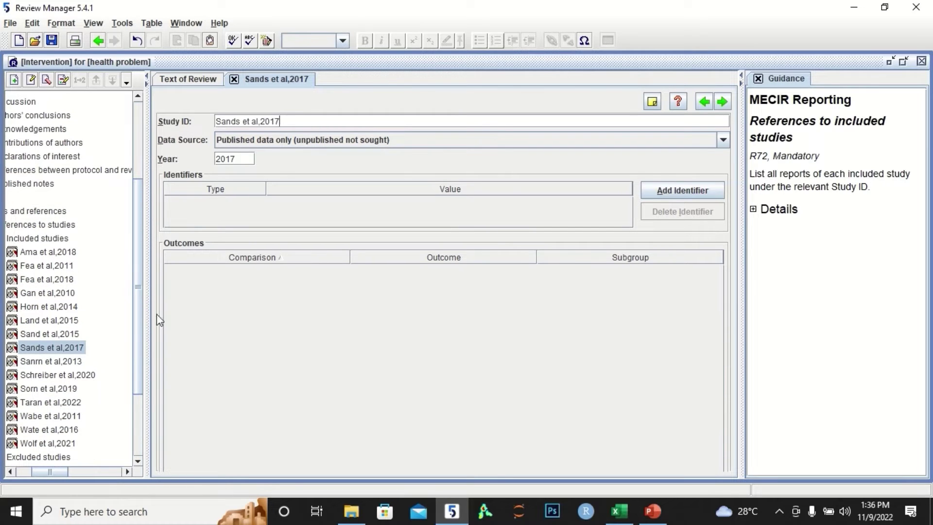
double_click(37, 238)
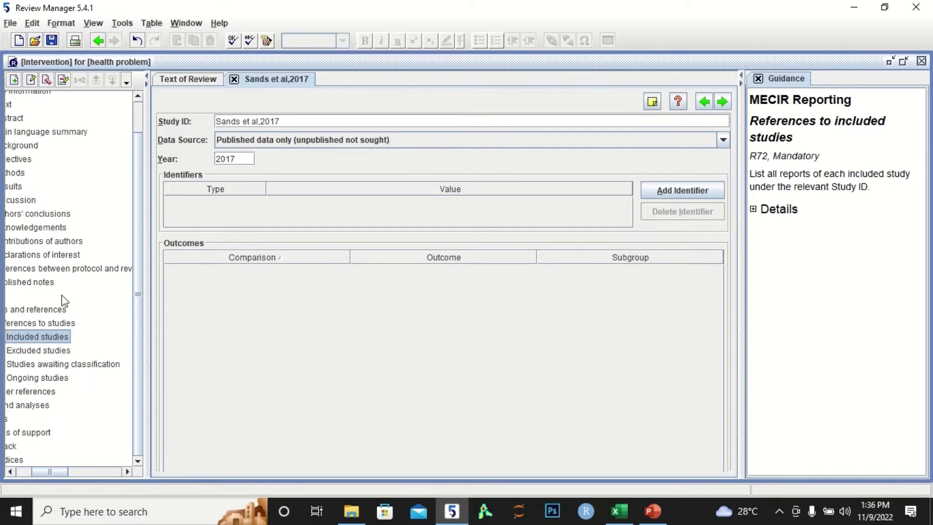
left_click(12, 471)
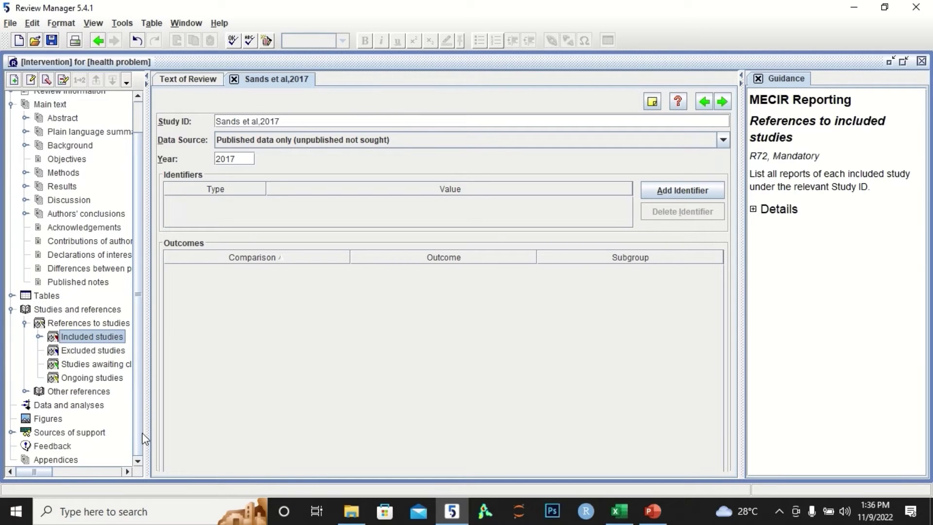
- Add a comparison named 'my analysis' under Data and analyses, opting to add an outcome under it
left_click(83, 409)
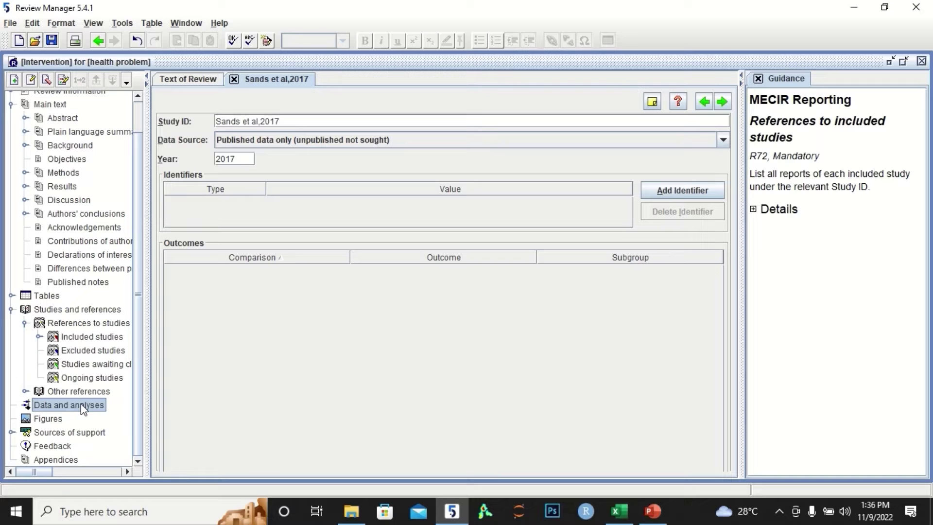
right_click(83, 408)
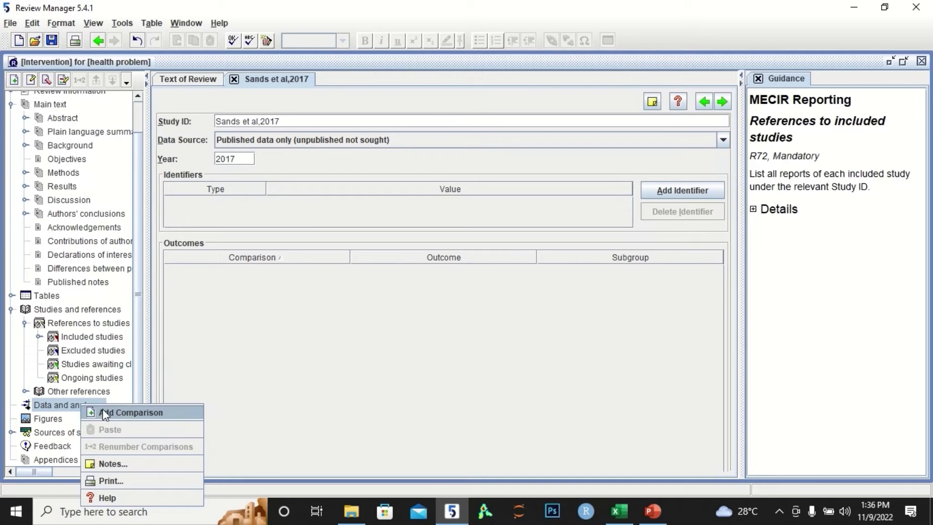
left_click(117, 411)
type("my a")
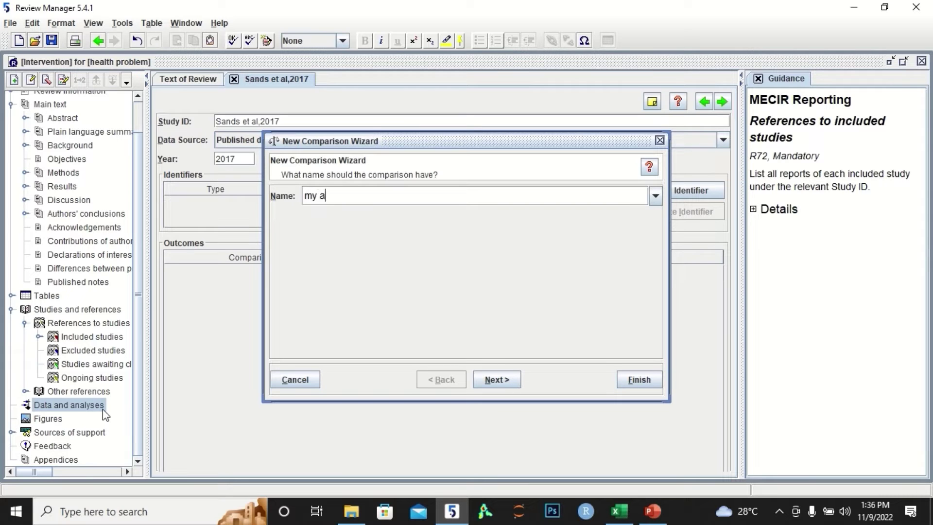
type("nalysis")
left_click(497, 379)
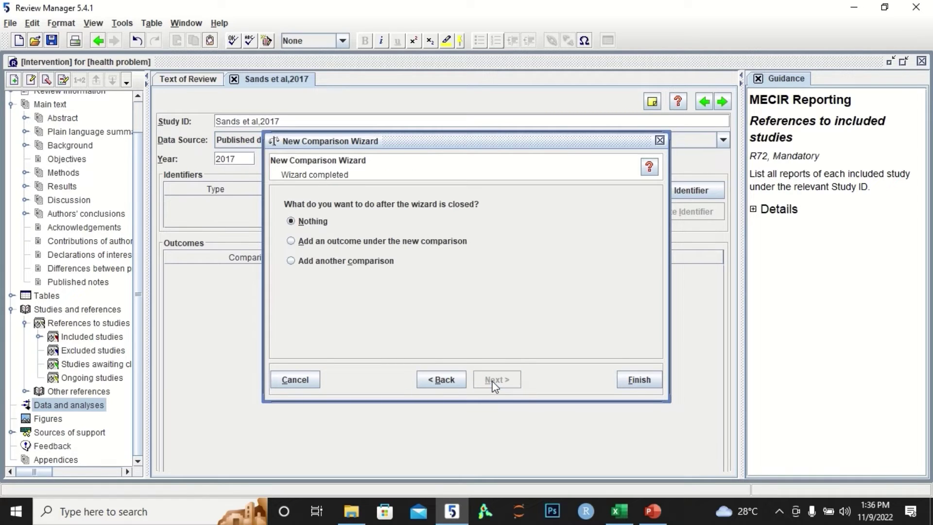
left_click(425, 244)
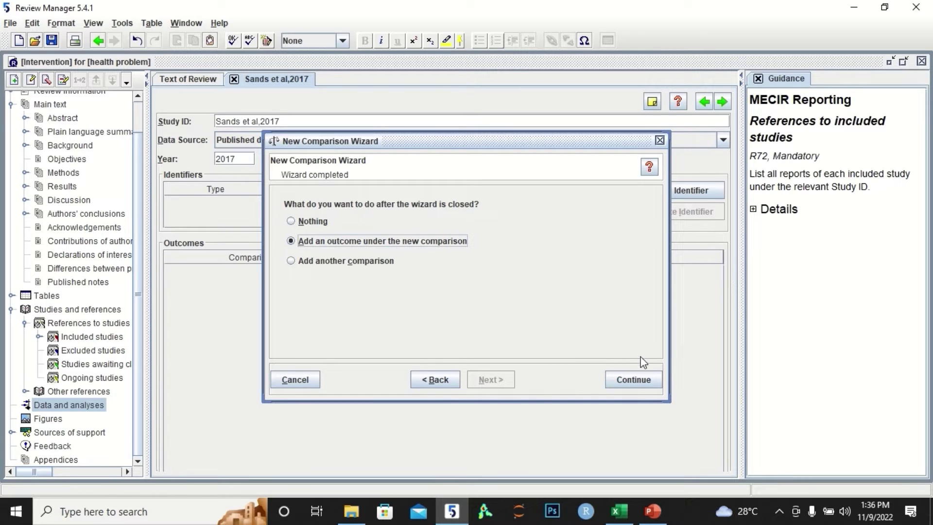
- Create the comparison, check the Excel data, and keep Dichotomous as the new outcome's data type
left_click(638, 379)
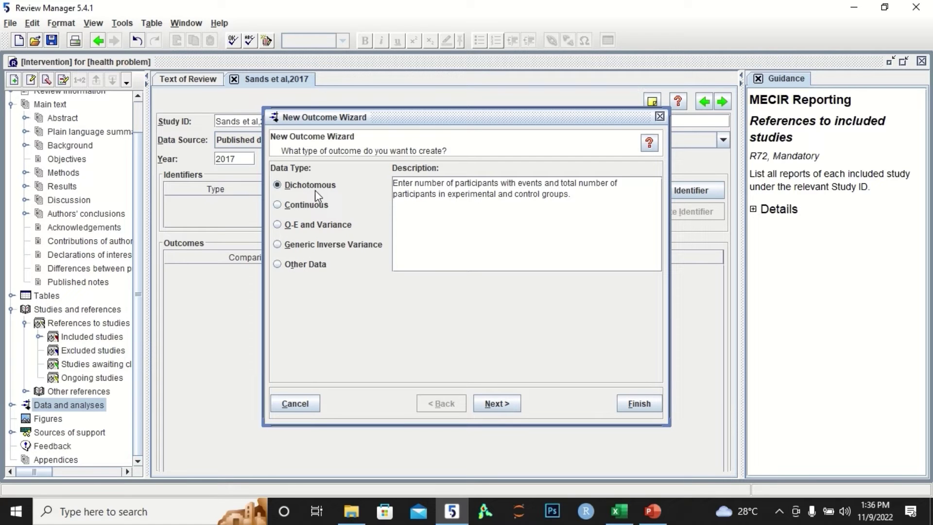
left_click(620, 515)
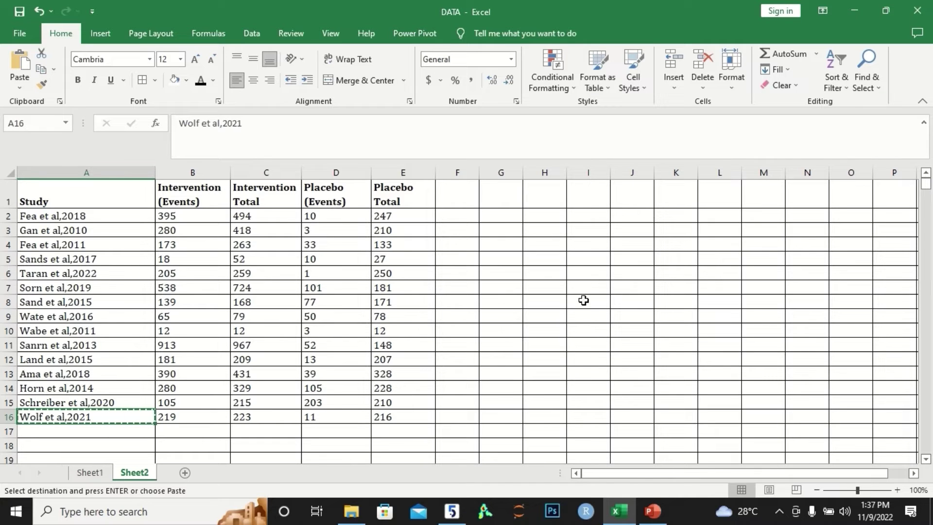
left_click(454, 512)
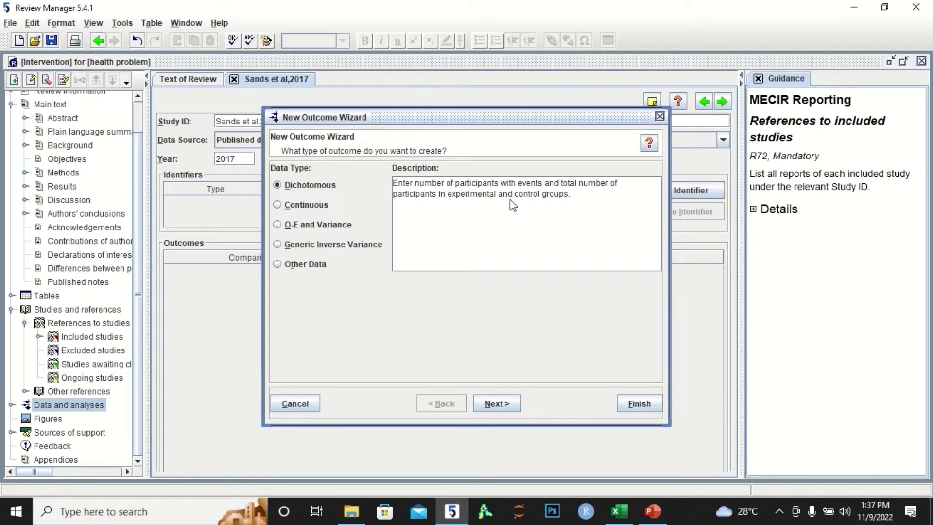
- Name the outcome 'project1' with group labels Experimental and Placebo
left_click(504, 402)
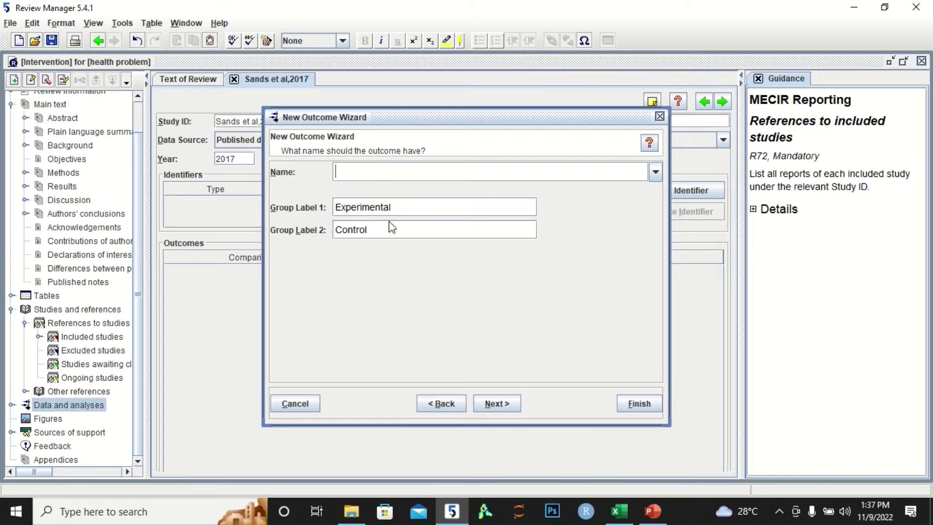
key("BackSpace")
key("BackSpace")
key("BackSpace")
key("BackSpace")
key("BackSpace")
key("BackSpace")
key("BackSpace")
type("Placebo")
left_click(367, 175)
type("project1")
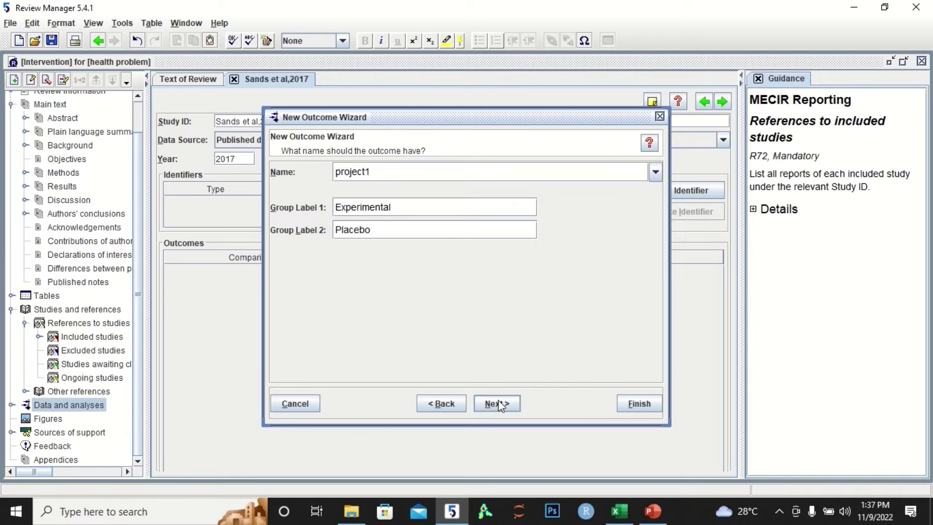
left_click(498, 403)
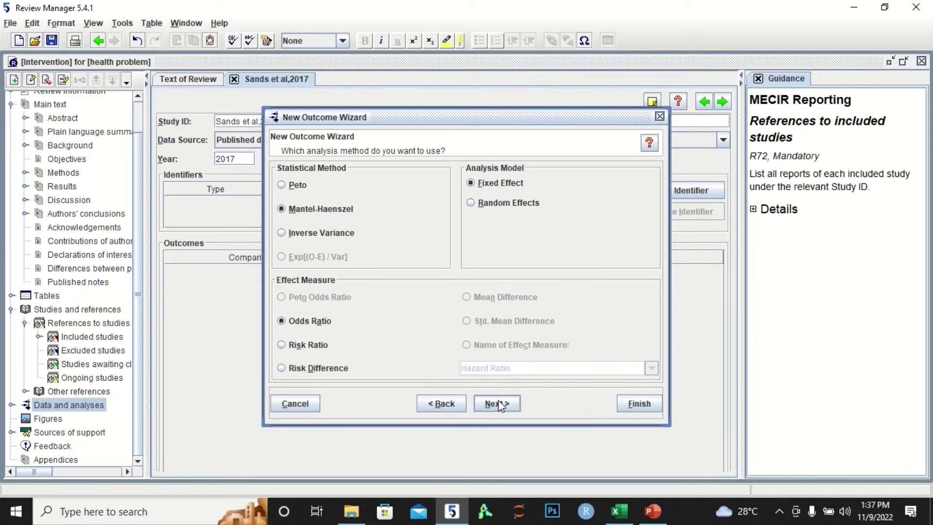
- Set the analysis method to Inverse Variance with Risk Ratio as the effect measure
left_click(321, 234)
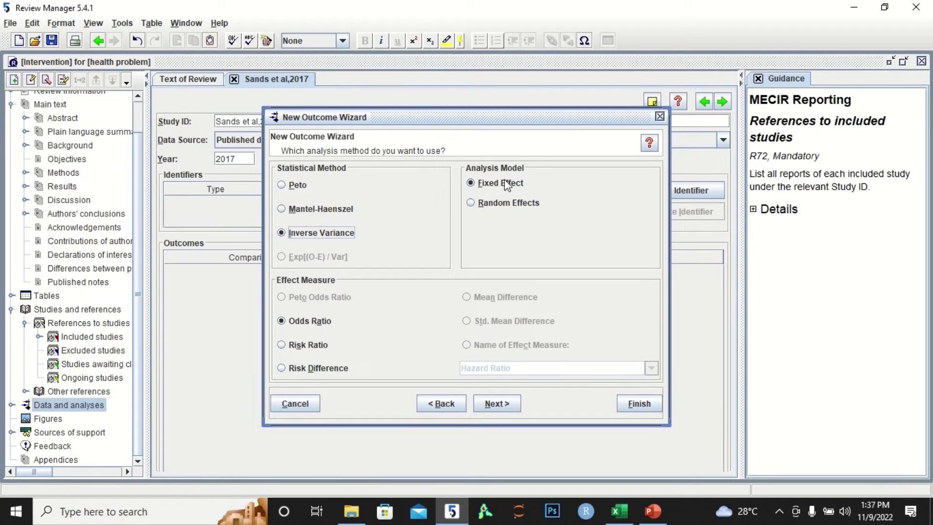
left_click(307, 345)
left_click(499, 406)
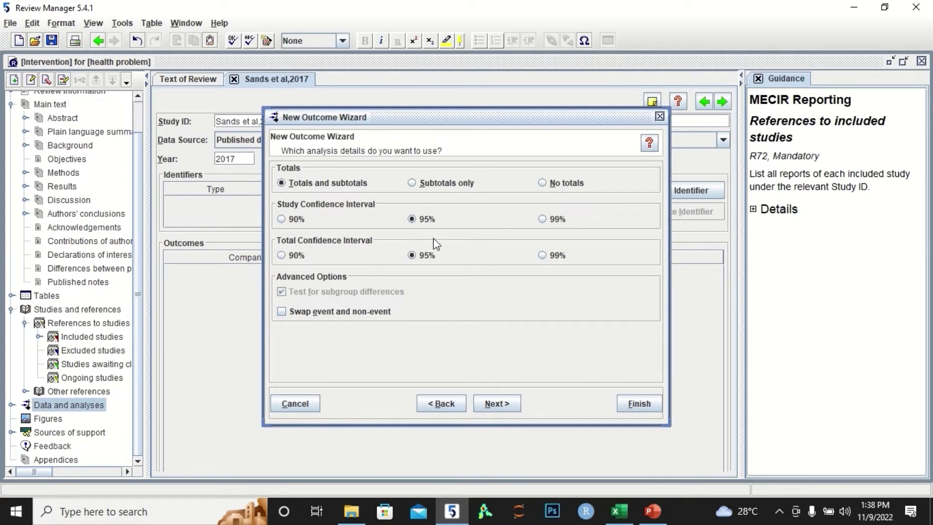
- Set the right graph label to 'Favours [placebo]' and finish, opening outcome 1.1 project1 for editing
left_click(496, 403)
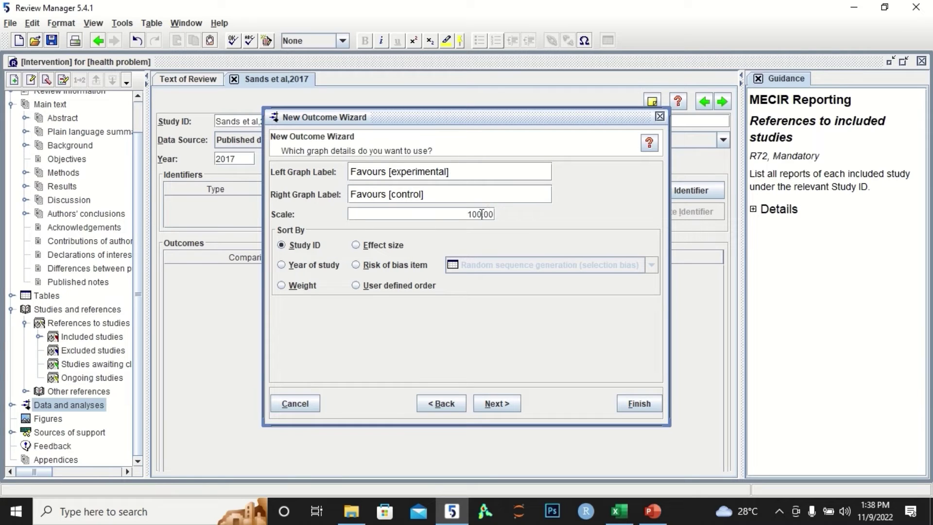
left_click(426, 195)
key("BackSpace")
key("BackSpace")
key("BackSpace")
key("BackSpace")
key("BackSpace")
key("BackSpace")
key("BackSpace")
key("BackSpace")
type("plac")
type("ebo")
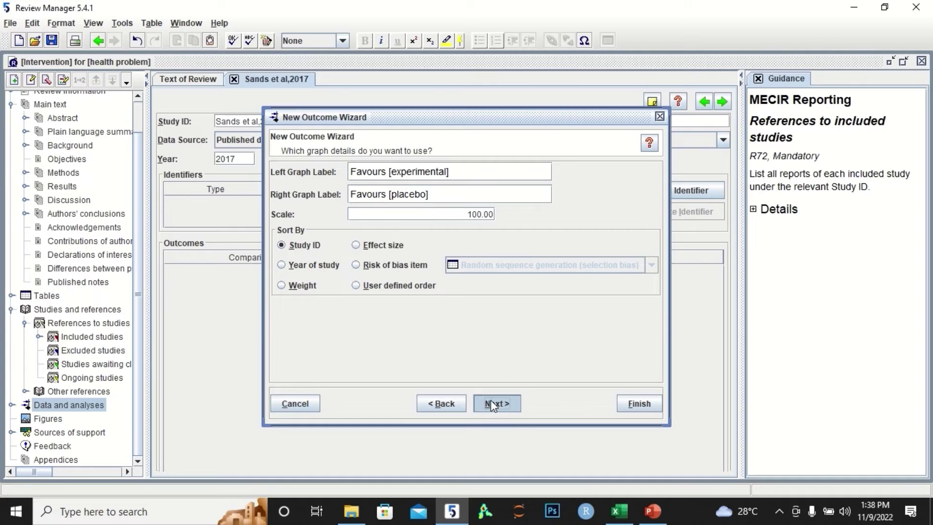
left_click(497, 403)
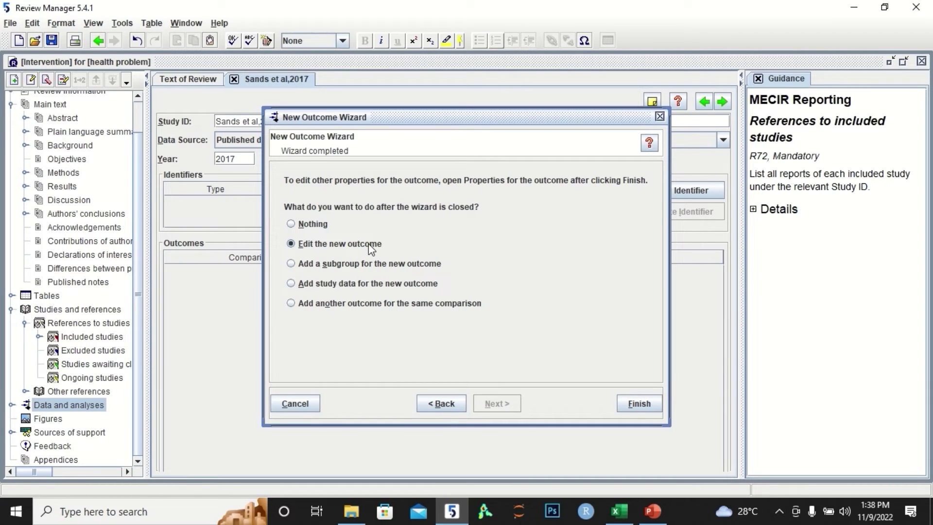
left_click(637, 404)
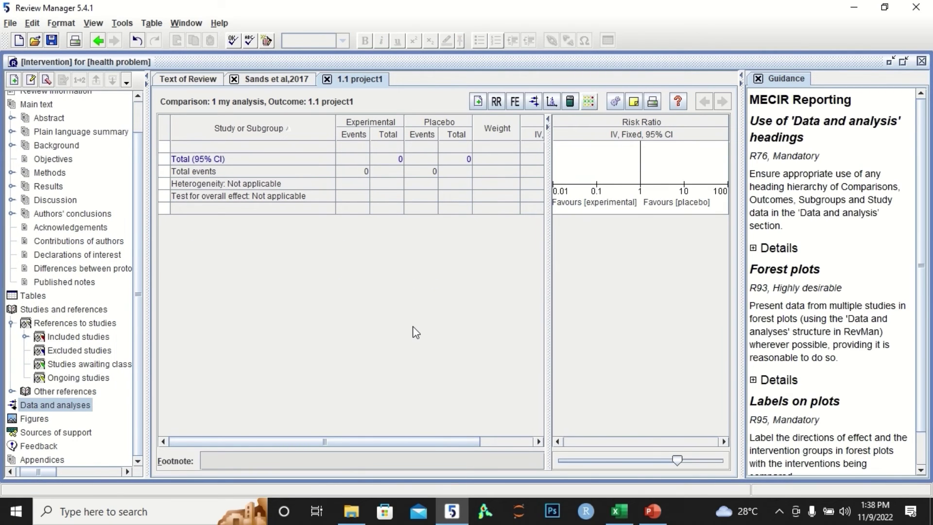
- Use Add Study Data on 1.1 project1 to add all included studies as zero-data rows
double_click(44, 405)
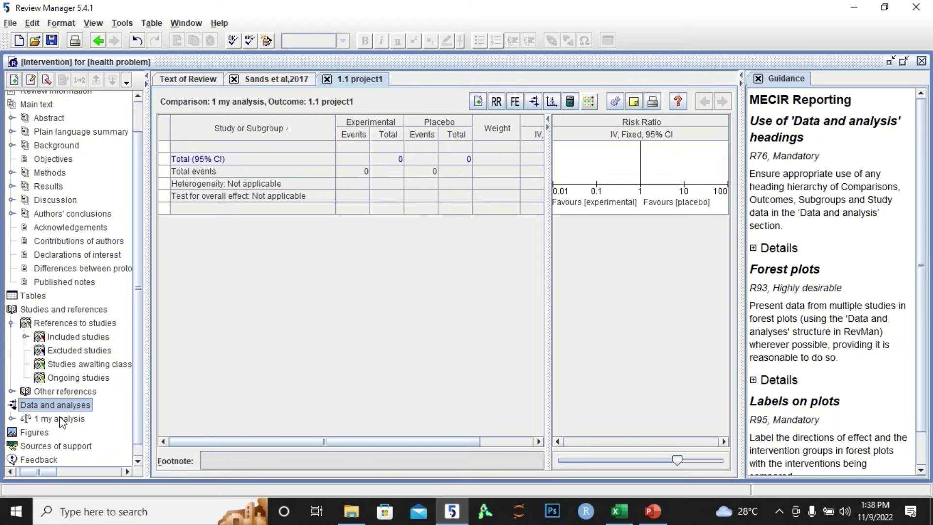
double_click(62, 419)
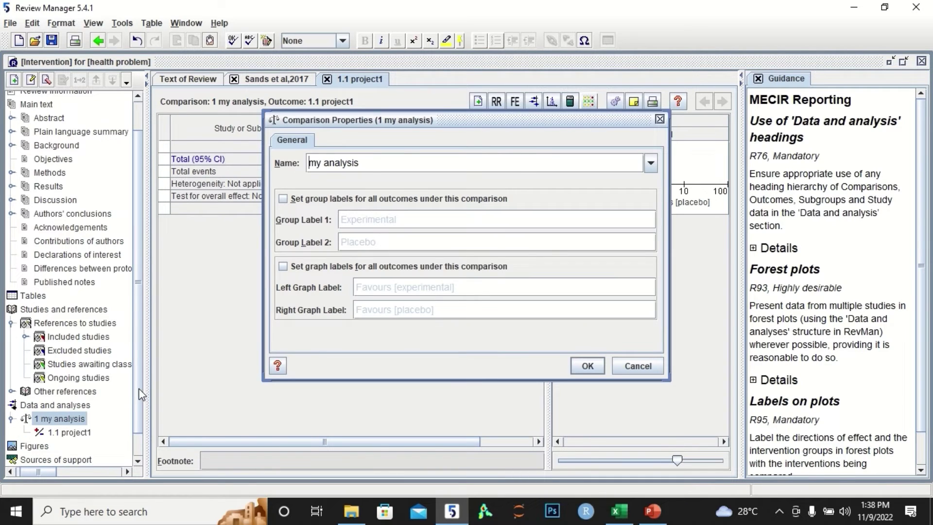
key("Escape")
left_click(70, 409)
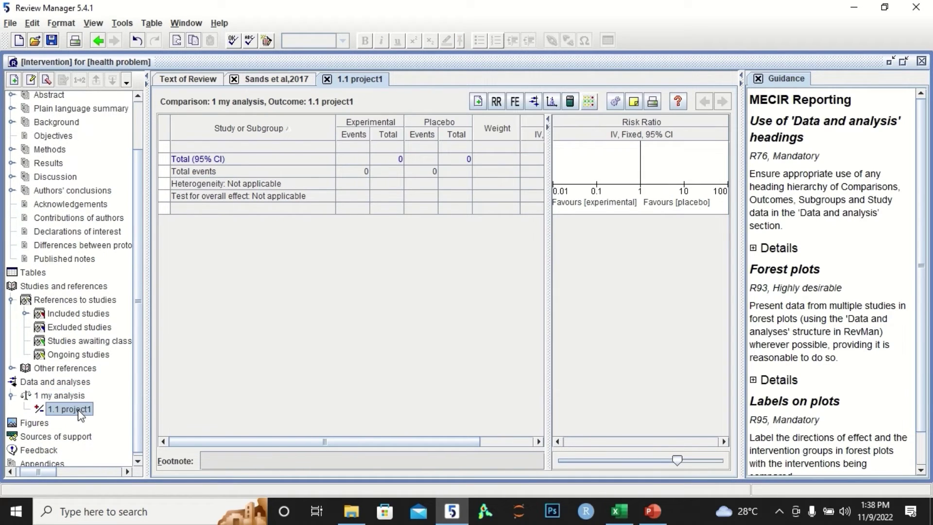
right_click(78, 412)
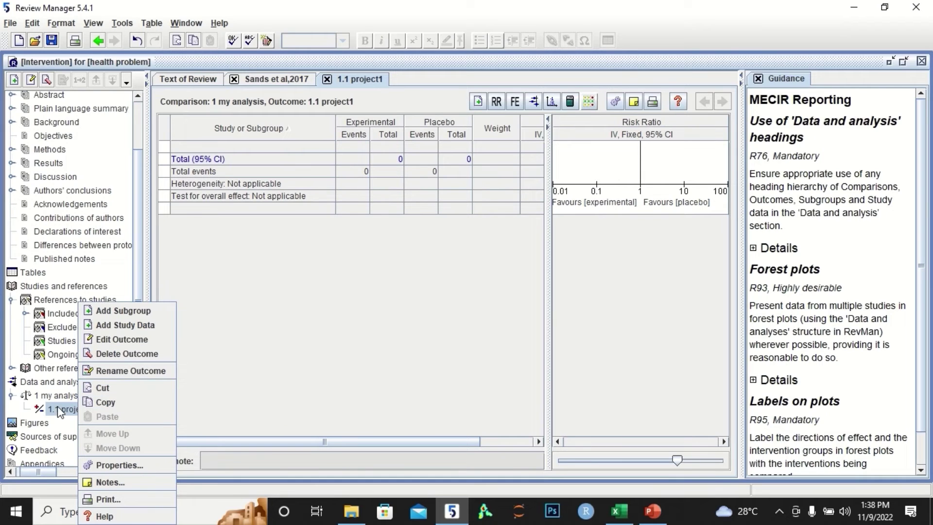
left_click(58, 406)
right_click(58, 406)
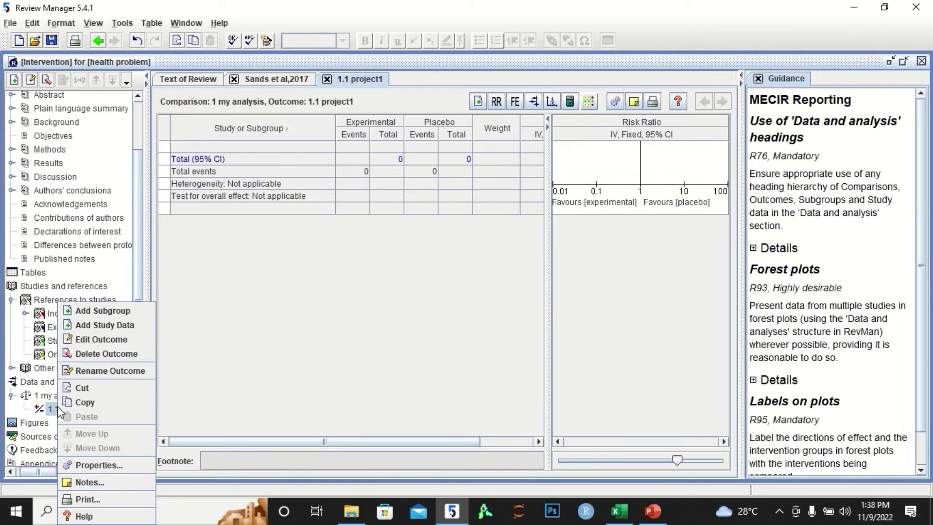
left_click(102, 325)
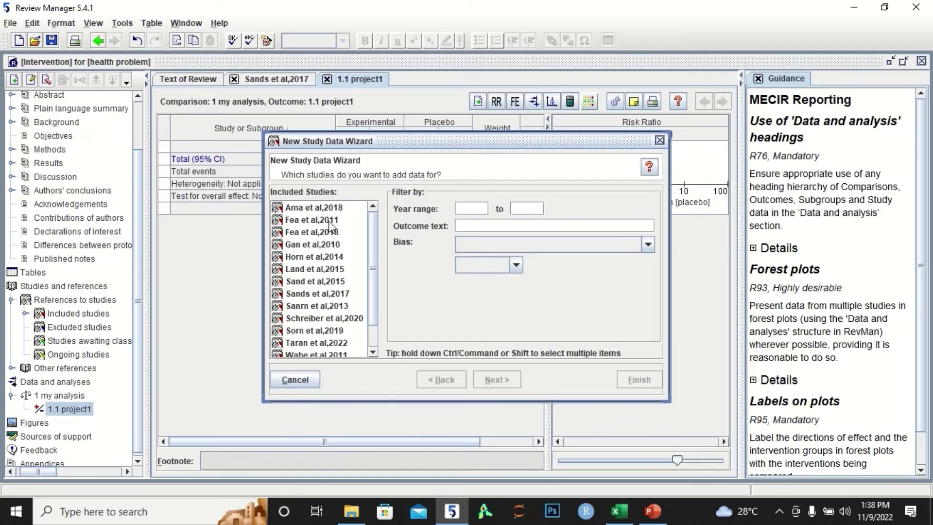
left_click(319, 207)
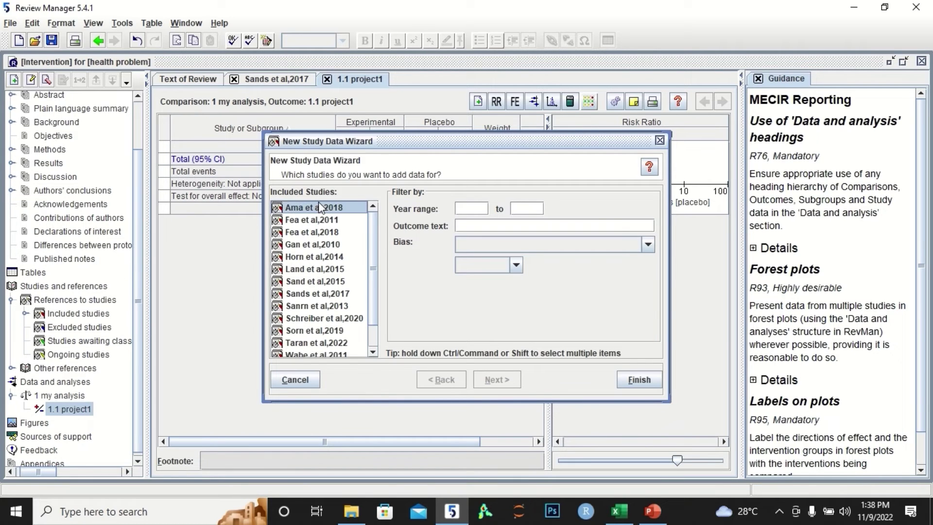
key("ctrl+a")
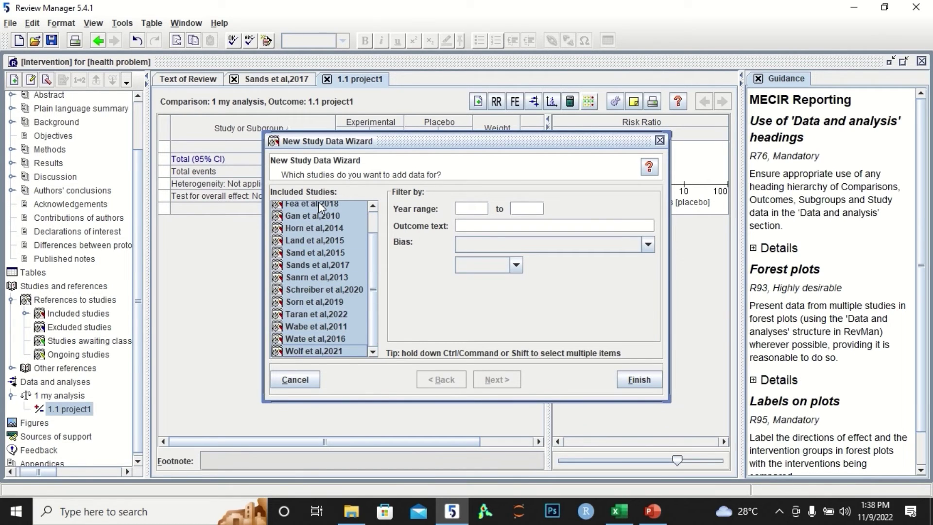
left_click(639, 380)
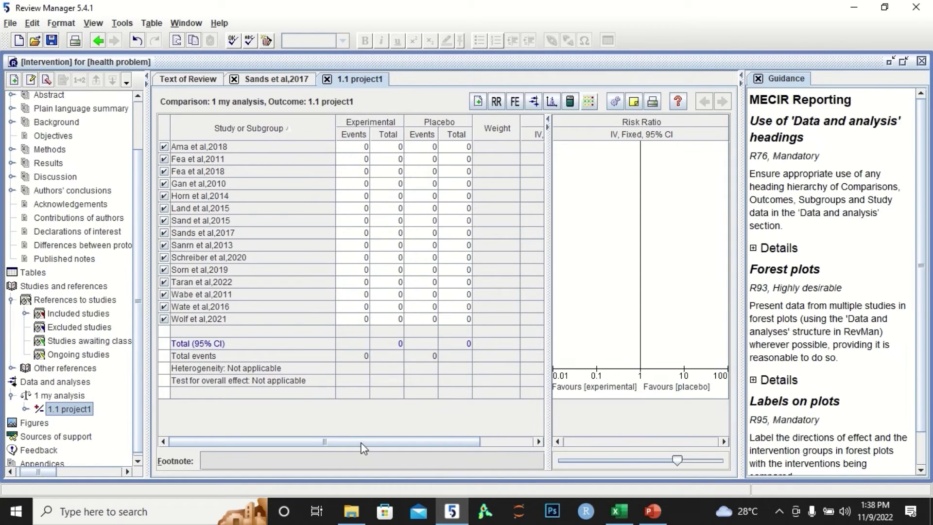
left_click_drag(363, 442, 363, 443)
left_click(619, 512)
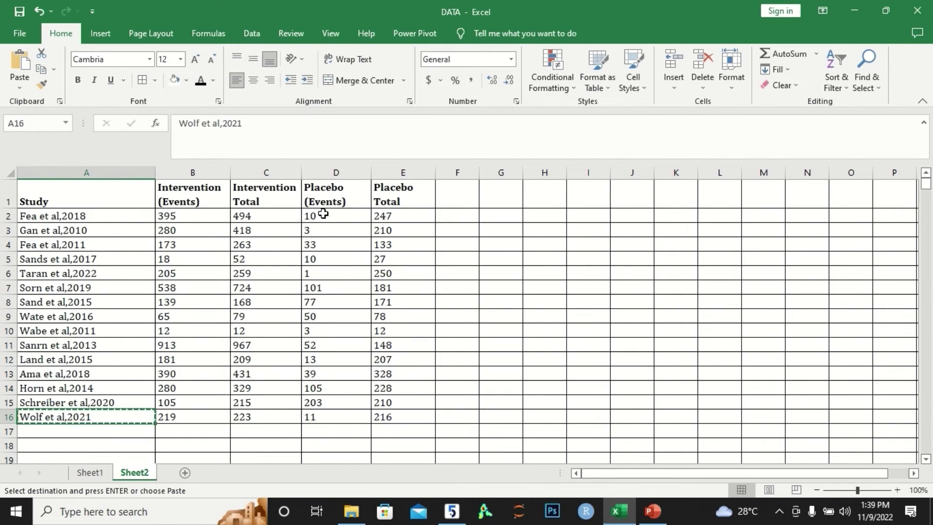
left_click(452, 512)
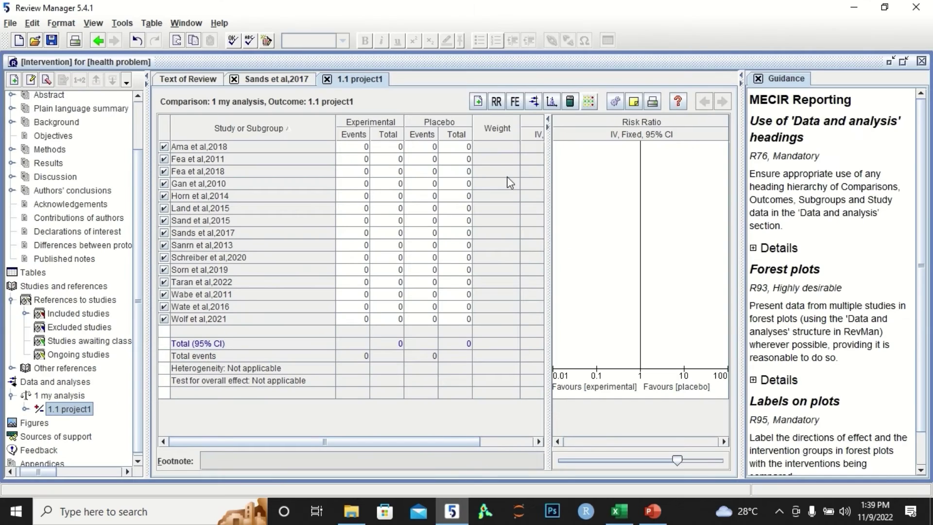
- Set the outcome's left graph label to 'Favours [intervention]' and close the Sands et al,2017 study
left_click(615, 102)
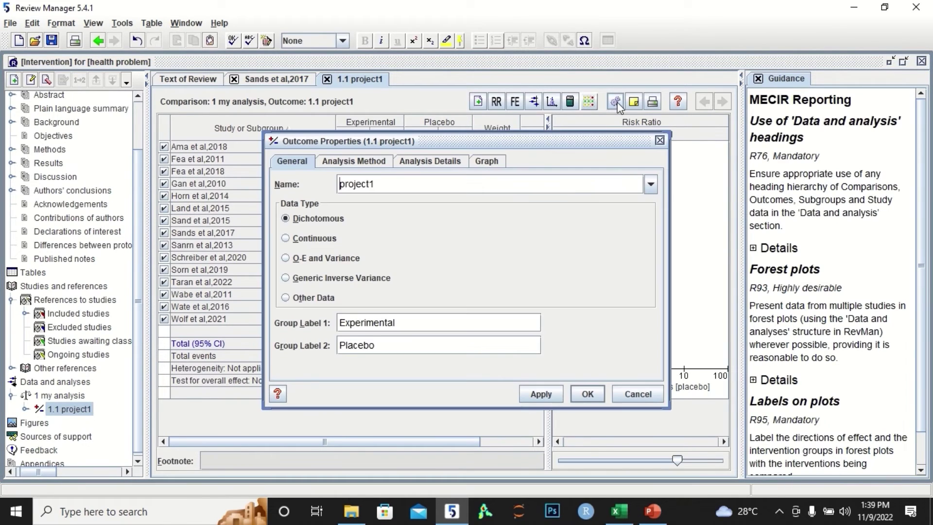
left_click(355, 161)
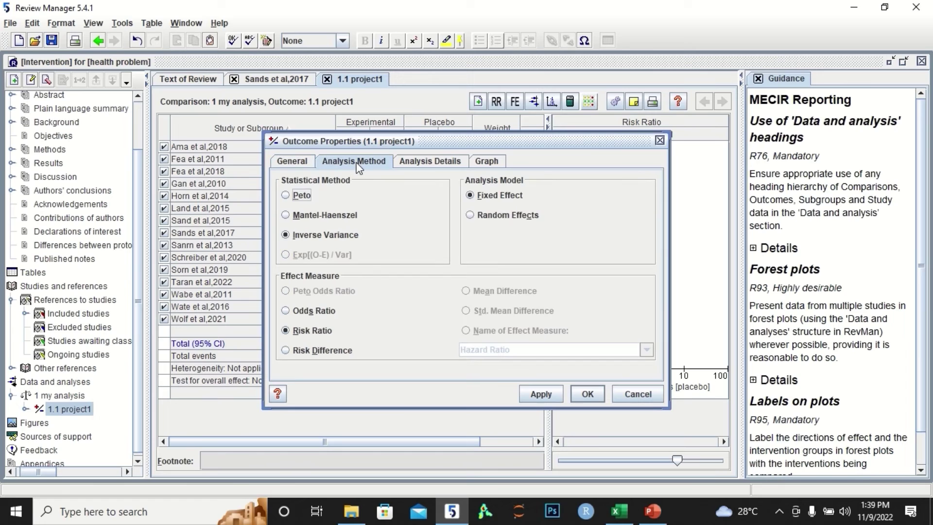
left_click(434, 161)
left_click(487, 160)
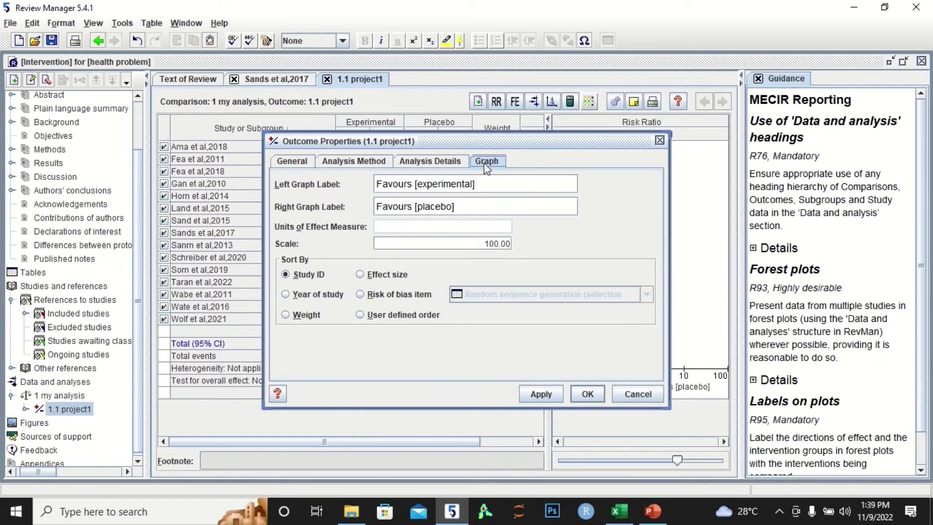
left_click(473, 184)
key("BackSpace")
key("BackSpace")
key("BackSpace")
key("BackSpace")
key("BackSpace")
key("BackSpace")
type("interv")
left_click(542, 393)
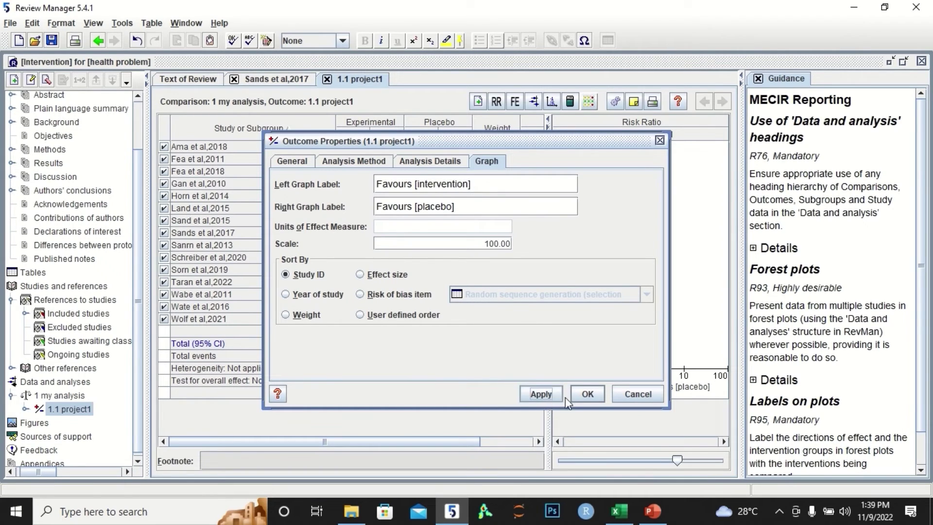
left_click(588, 394)
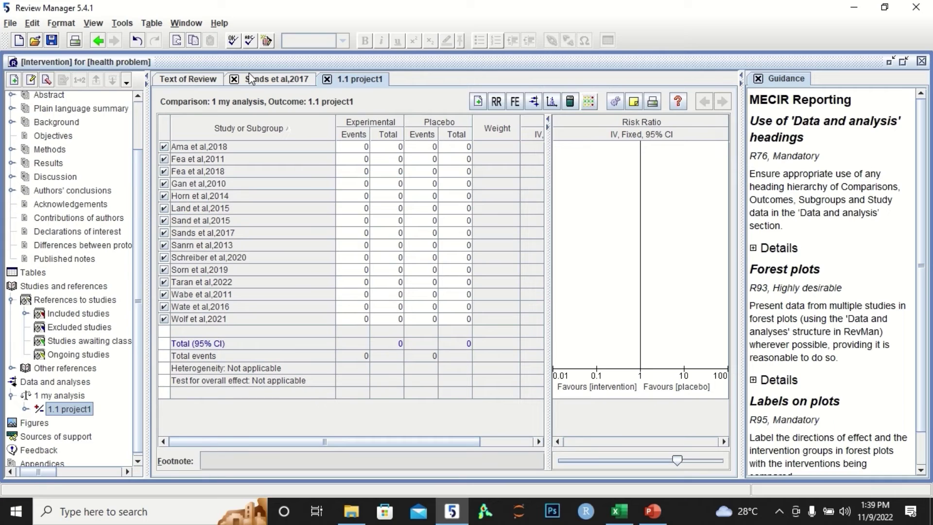
left_click(235, 79)
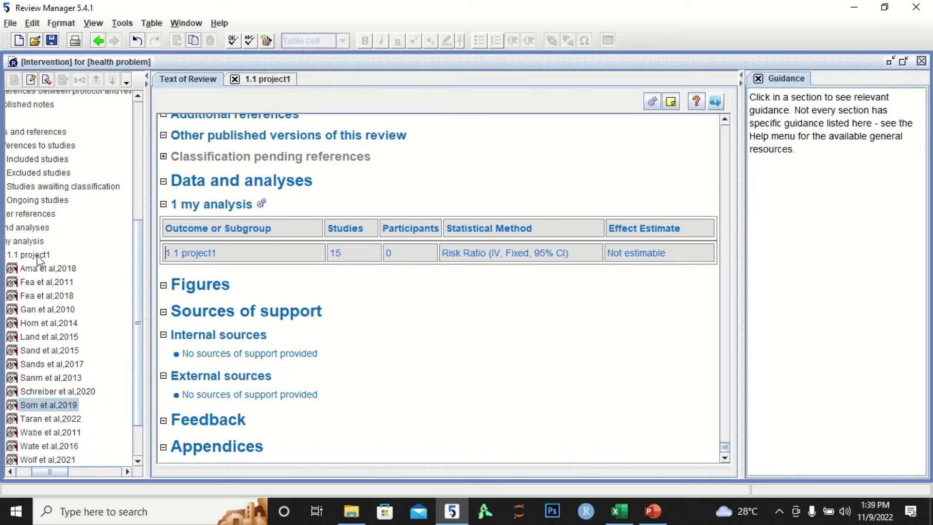
- Bring up the 1.1 project1 outcome's study table and forest plot from the outline tree
left_click(37, 255)
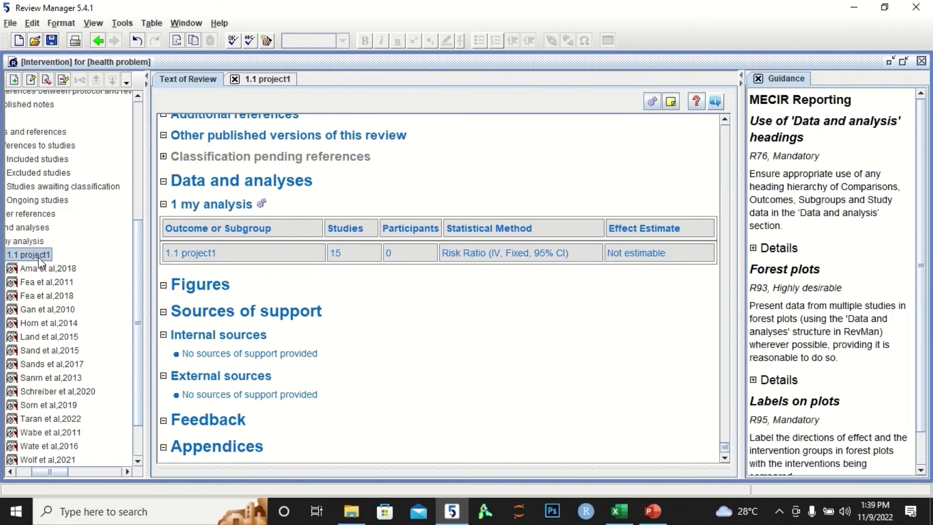
double_click(39, 256)
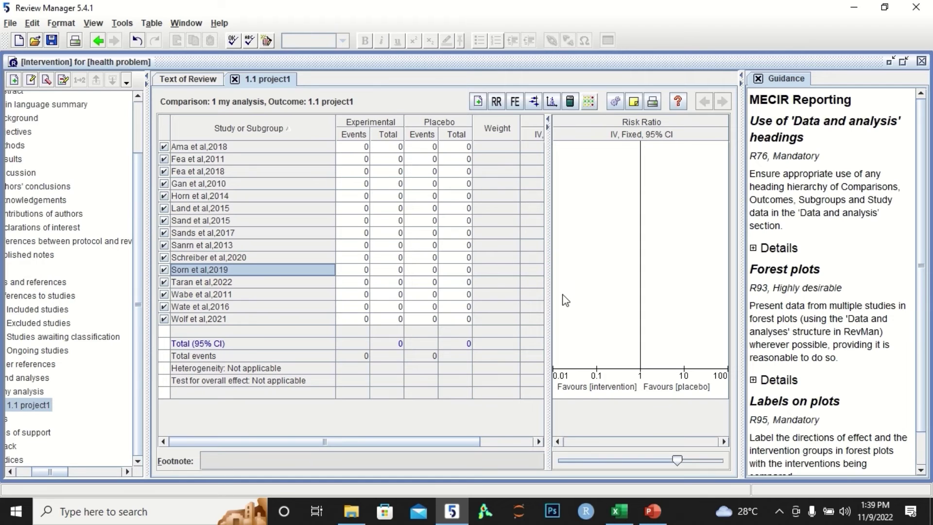
- Sort the Excel study rows A to Z by the study names in A2:A16, expanding the selection to whole rows
left_click(618, 510)
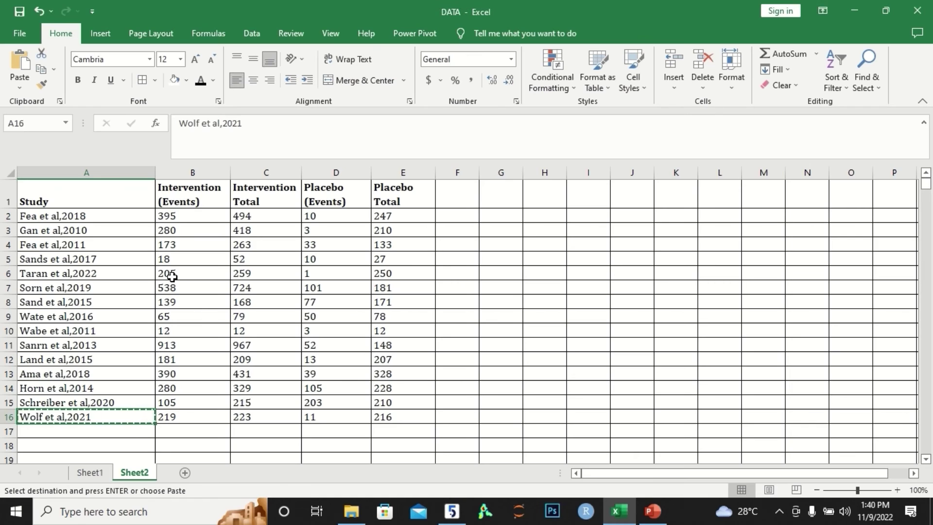
left_click(109, 216)
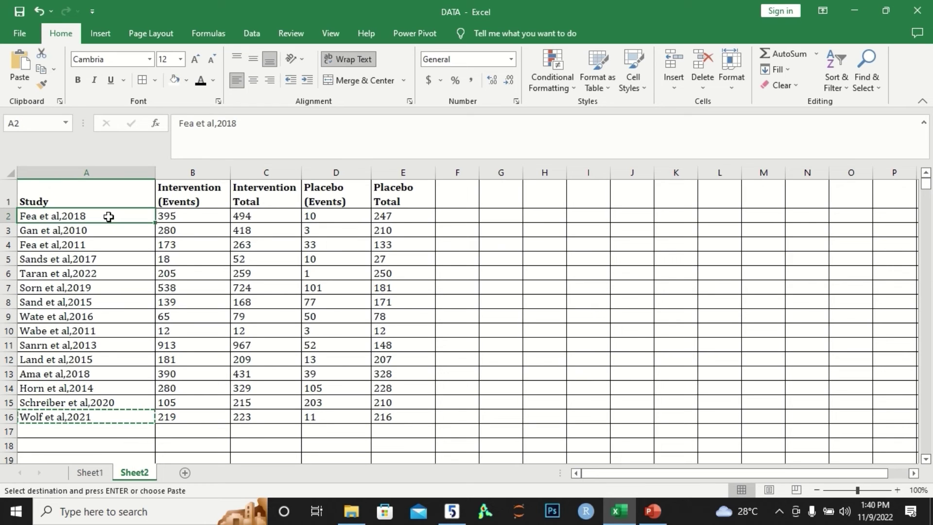
key("shift+Down")
key("shift+Down")
key("shift+Down")
key("shift+Down")
key("shift+Down")
key("shift+Down")
key("shift+Down")
key("shift+Down")
key("shift+Down")
key("shift+Down")
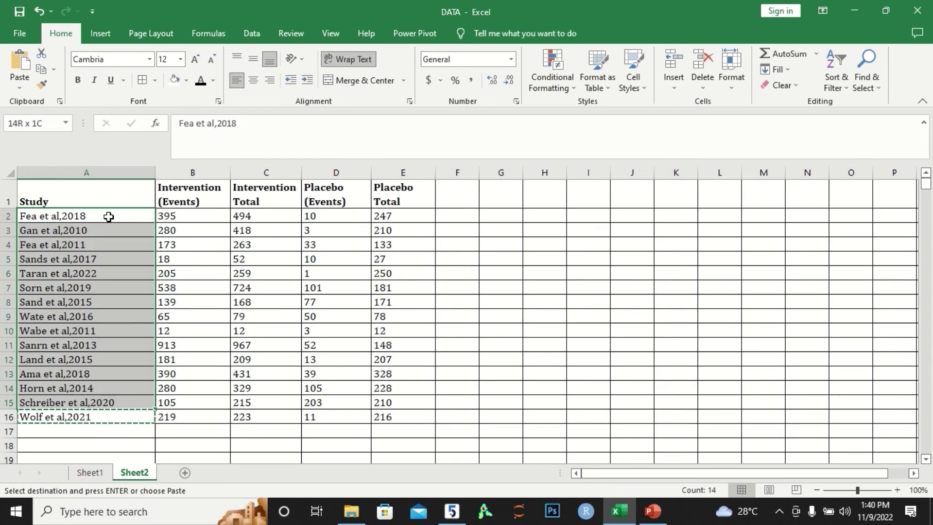
key("shift+Down")
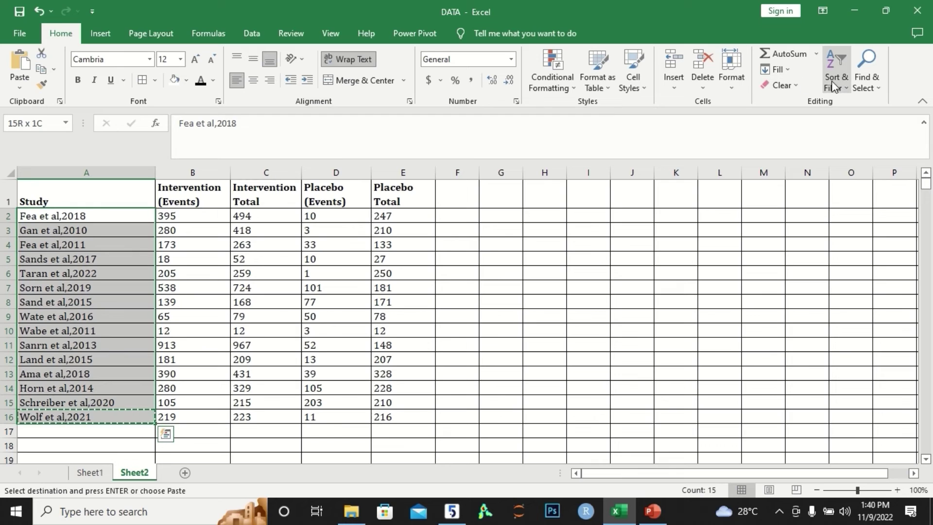
left_click(844, 88)
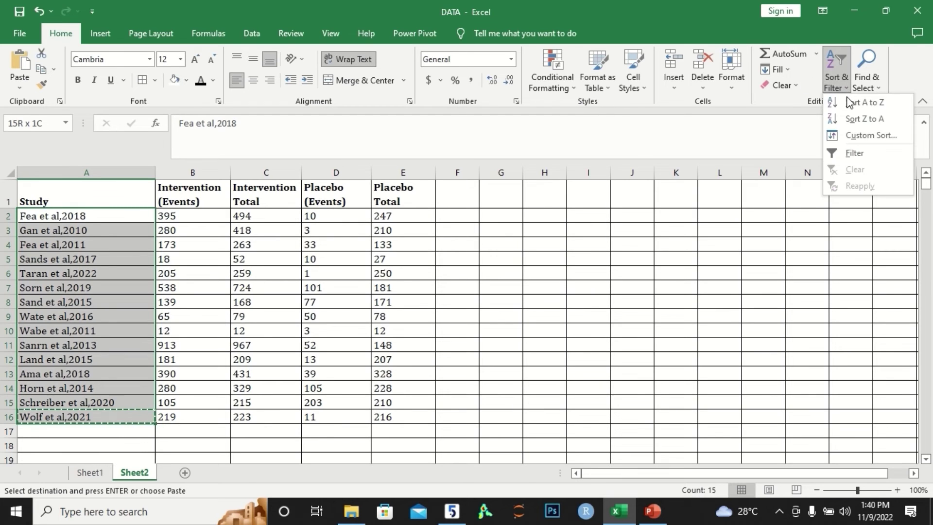
left_click(849, 104)
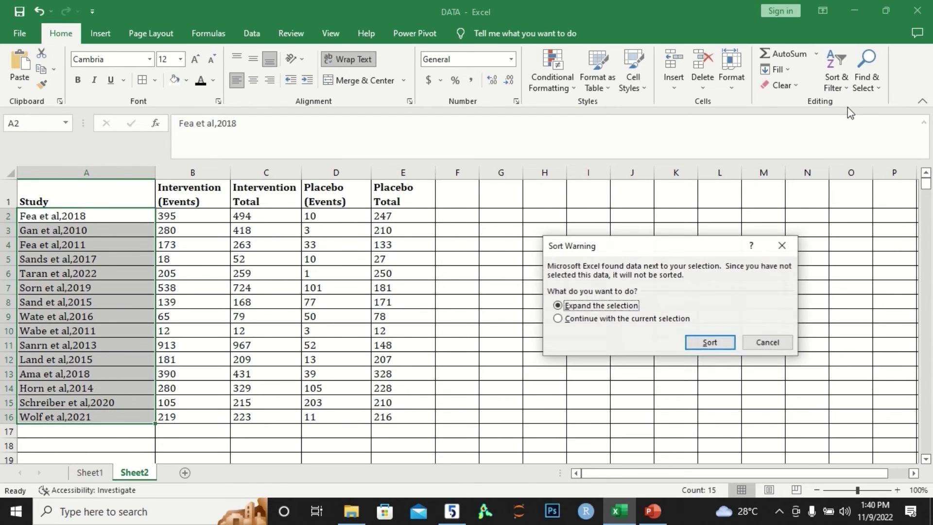
left_click(706, 344)
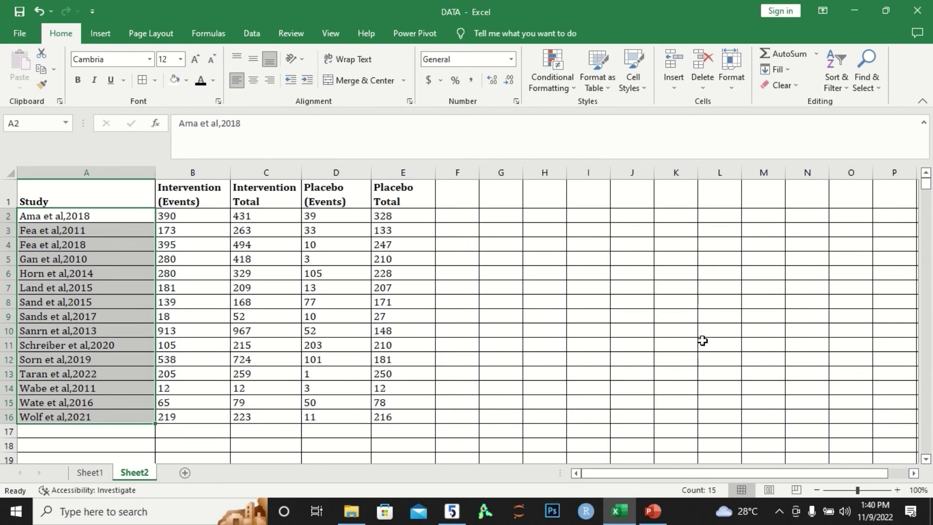
left_click(121, 216)
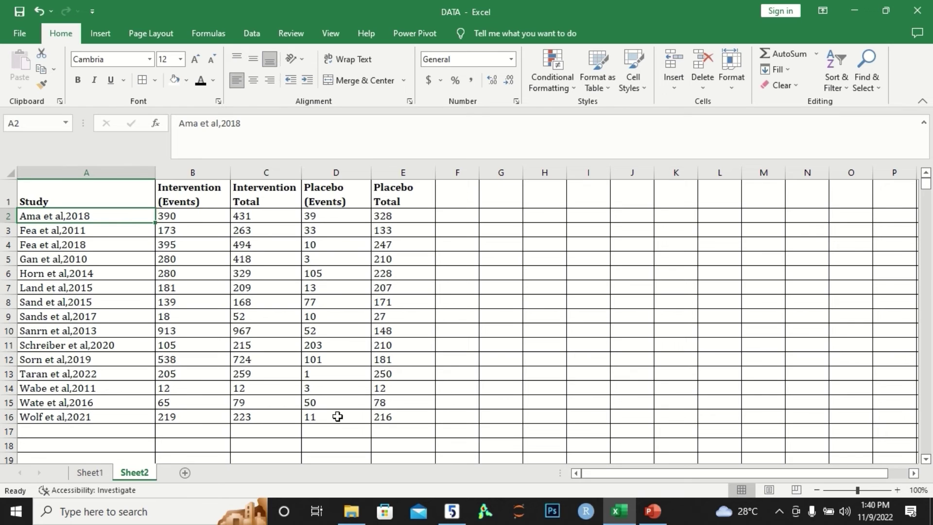
- Compare the review's study order against the Excel sheet by flipping between the two windows
left_click(454, 510)
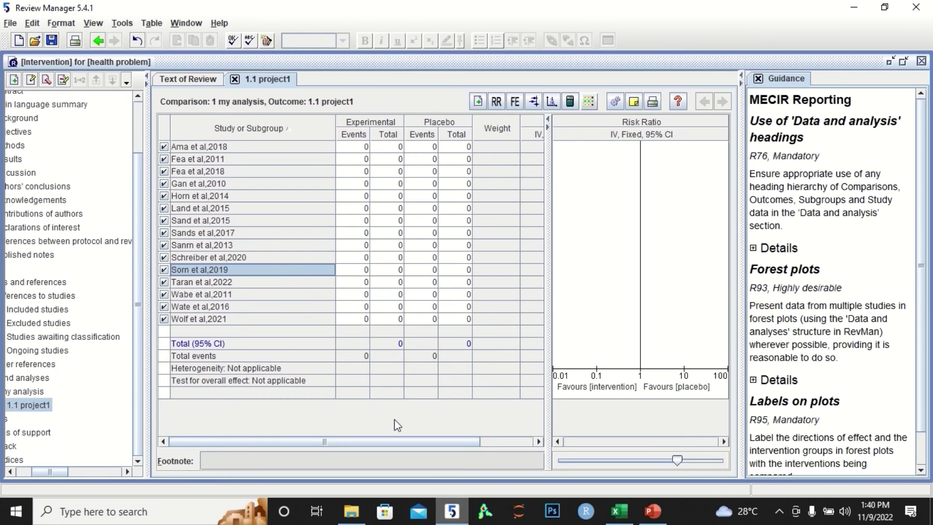
left_click(618, 510)
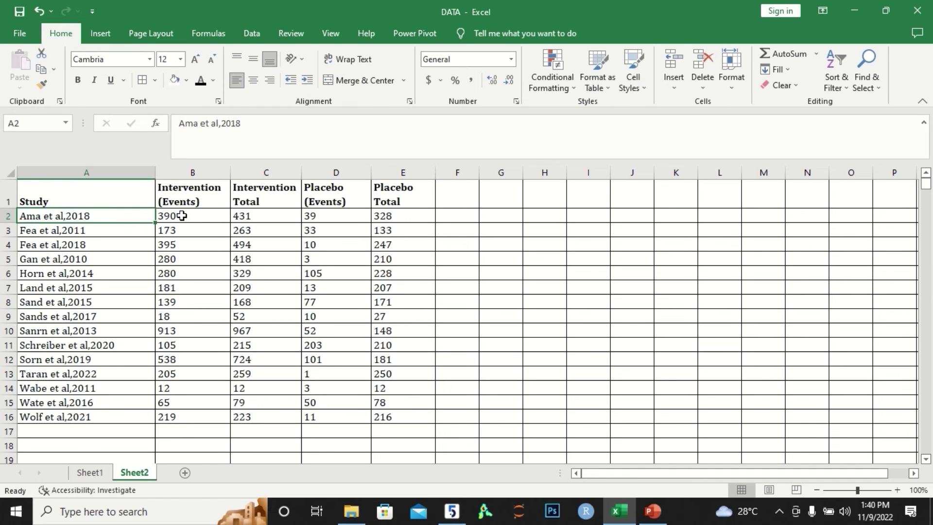
left_click(453, 511)
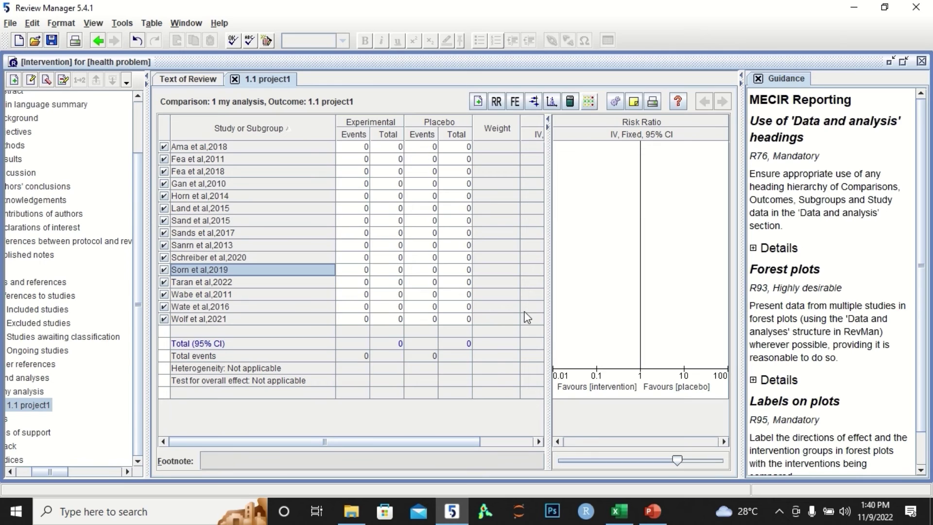
left_click(617, 511)
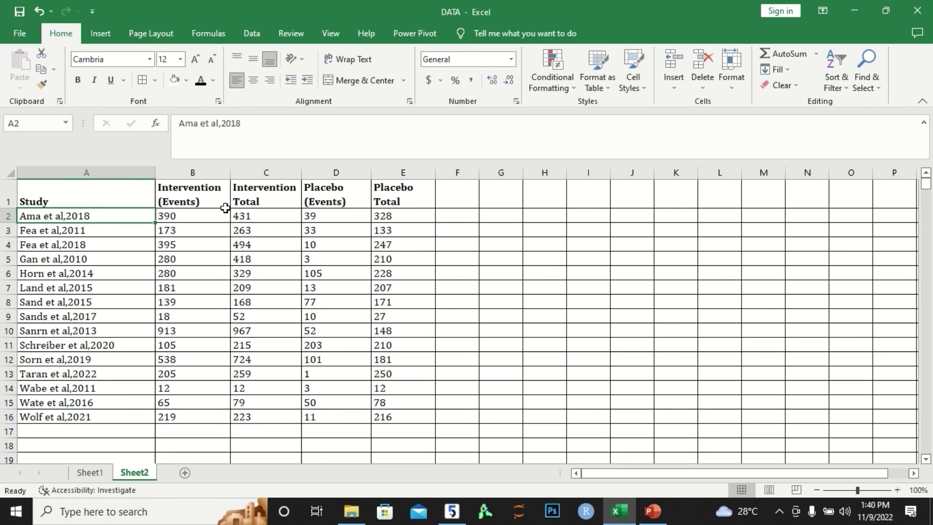
- Copy the event and total counts for all 15 studies, range B2:E16
left_click(194, 217)
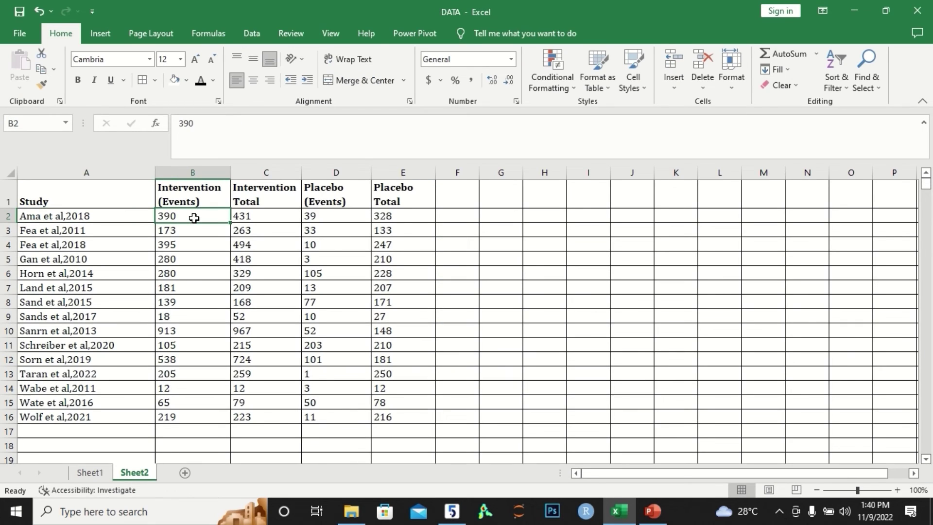
key("shift+Right")
key("shift+Right")
key("shift+Right")
key("shift+Down")
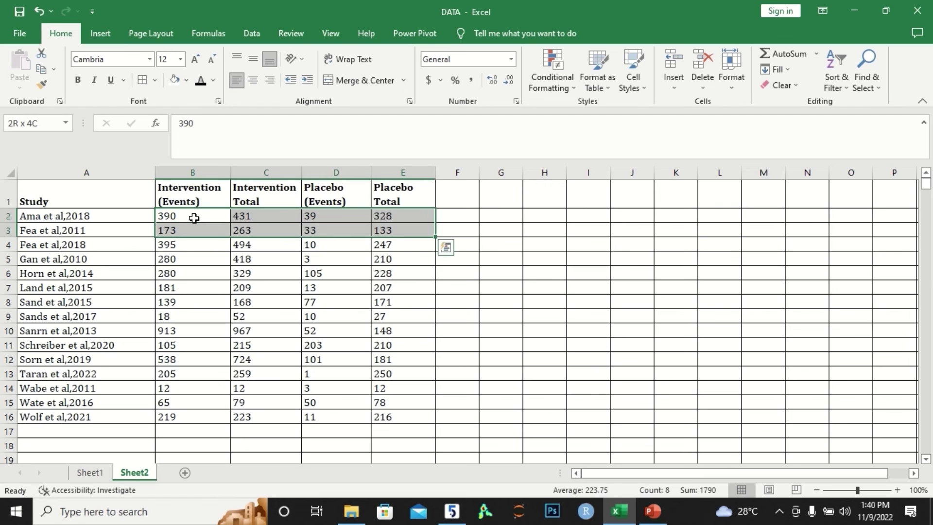
key("shift+Down")
key("shift+Down")
key("shift+Down")
key("shift+Down")
key("shift+Down")
key("shift+Down")
key("shift+Down")
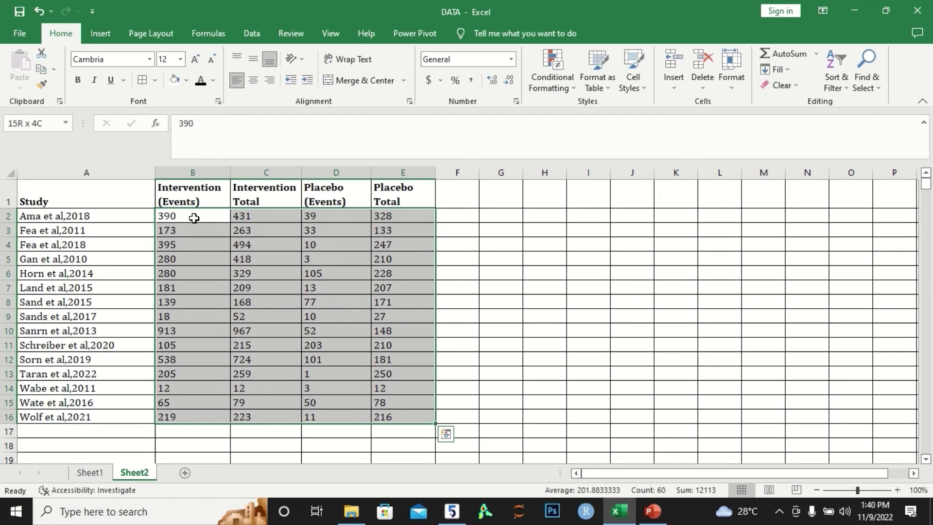
key("ctrl+c")
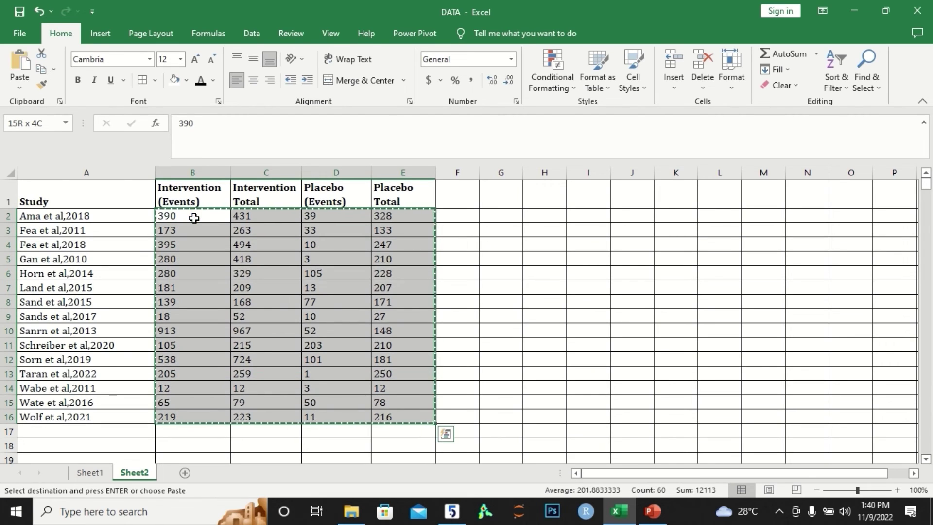
- Paste the copied counts into the four count columns of all 15 study rows, giving pooled RR 1.57 [1.48, 1.67]
left_click(453, 512)
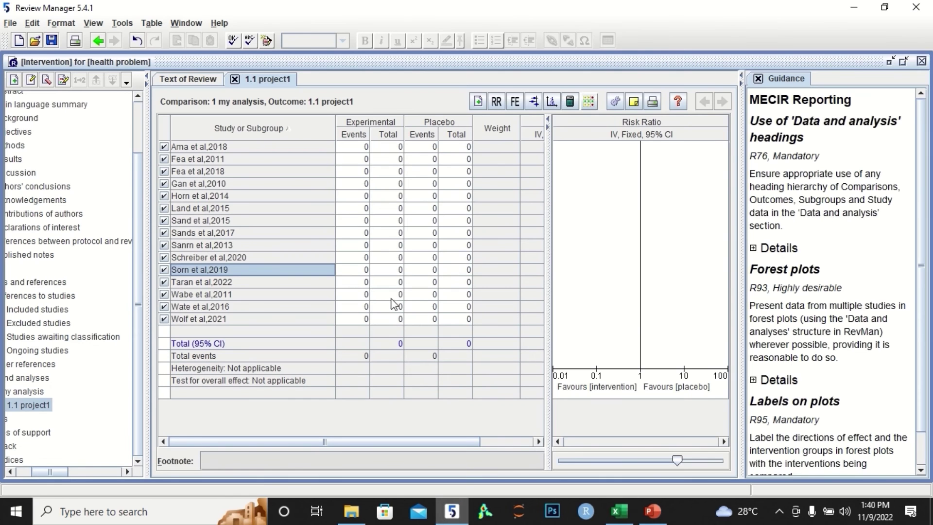
left_click(356, 148)
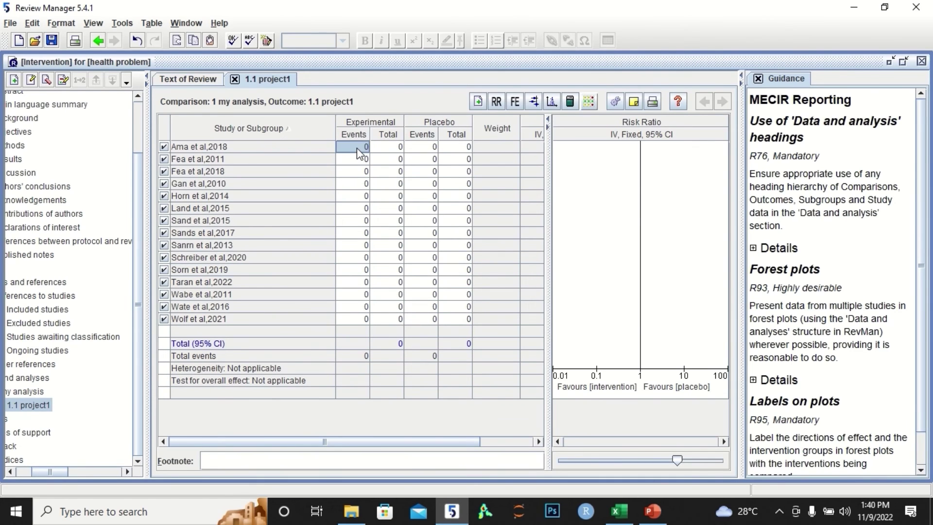
key("Tab")
key("Tab")
key("Tab")
key("shift+Down")
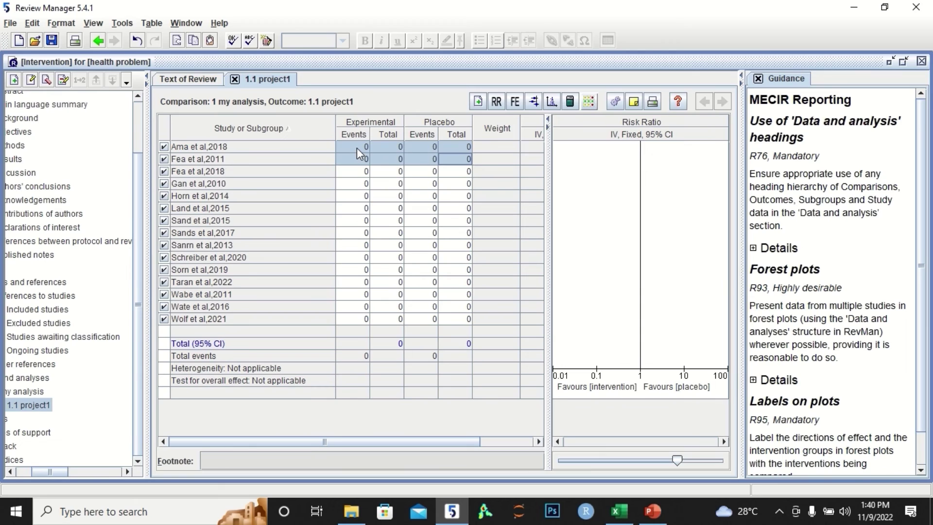
key("shift+Down")
key("shift+Down")
key("shift+Down")
key("shift+Down")
key("shift+Down")
key("shift+Down")
key("shift+Down")
key("shift+Down")
key("shift+Down")
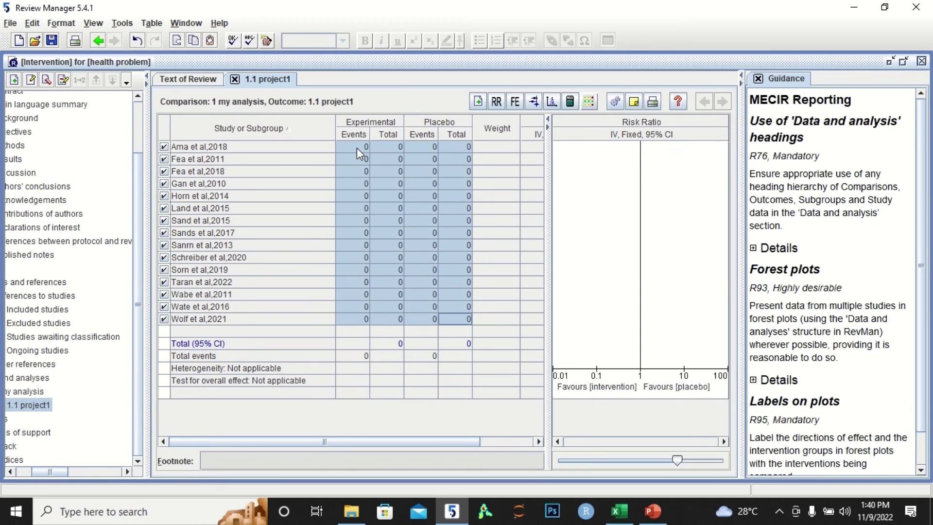
key("ctrl+v")
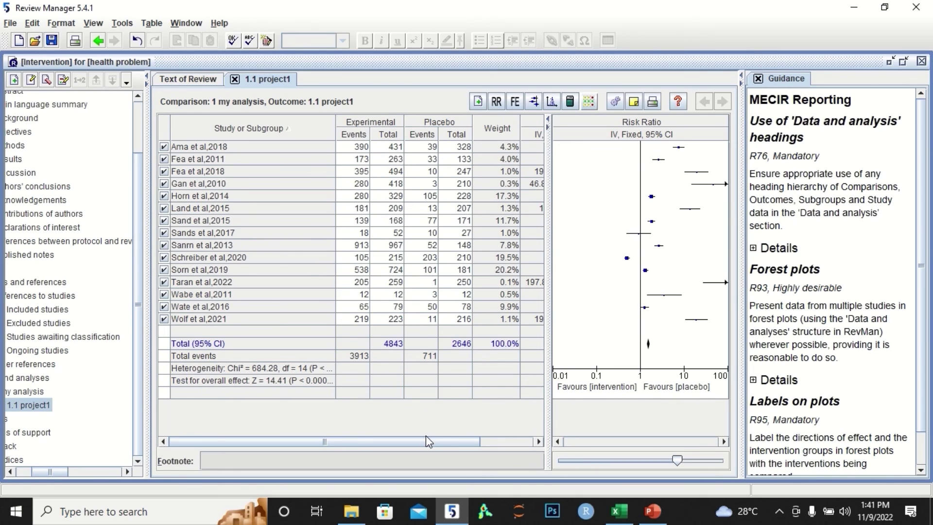
left_click_drag(473, 441, 527, 440)
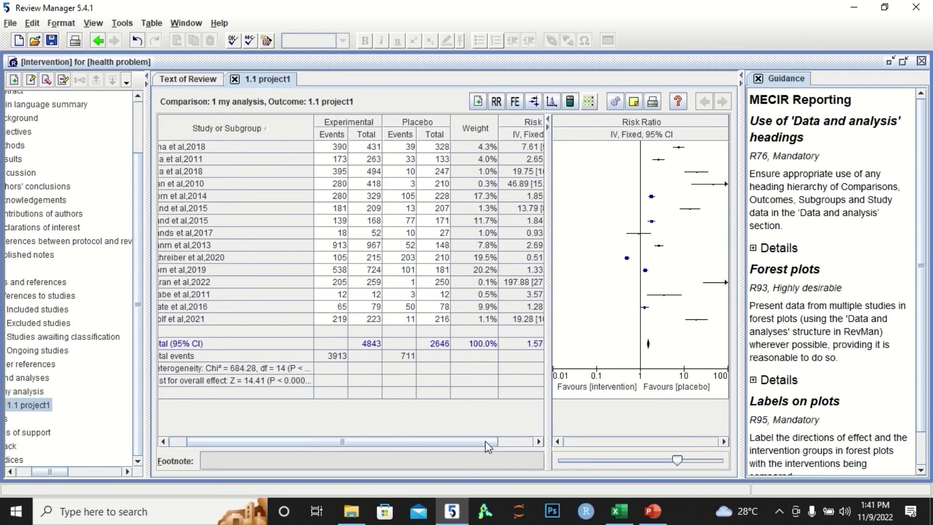
- Widen the forest plot axis range and collapse the Data and analyses branch
left_click_drag(688, 460, 697, 461)
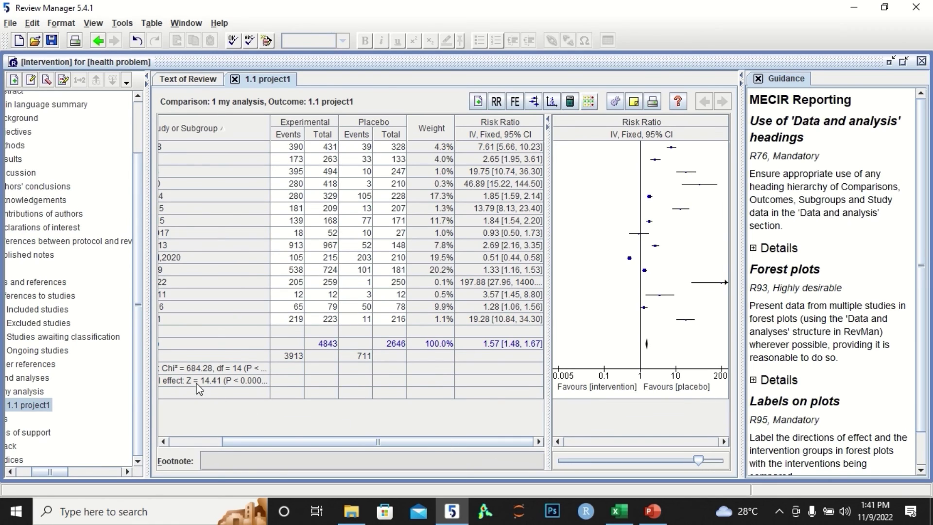
left_click_drag(69, 472, 44, 472)
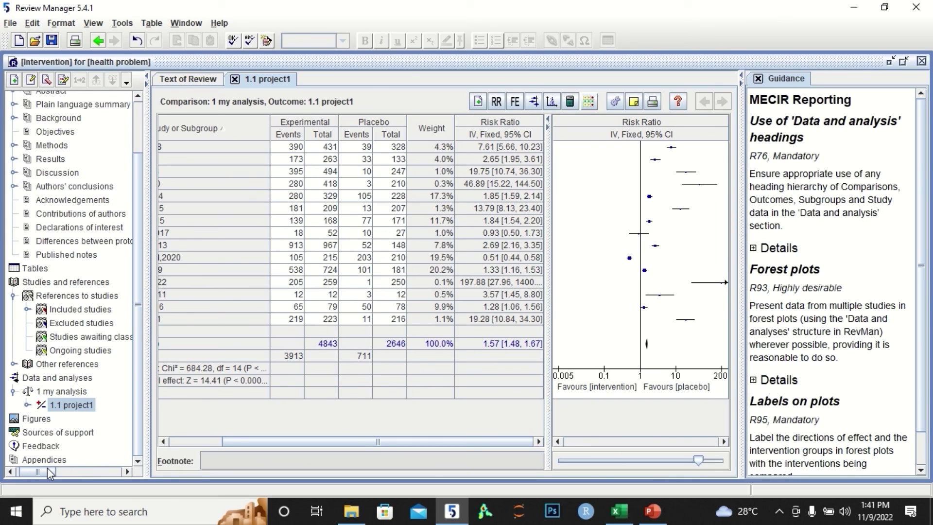
double_click(57, 378)
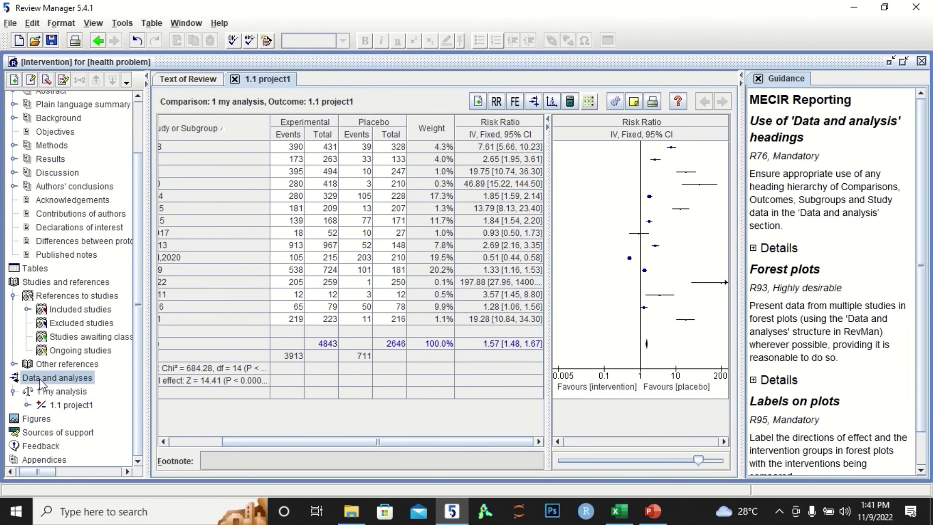
- Create Figure 1 as a forest plot of outcome 1.1 project1 with the default caption
left_click(37, 418)
right_click(37, 419)
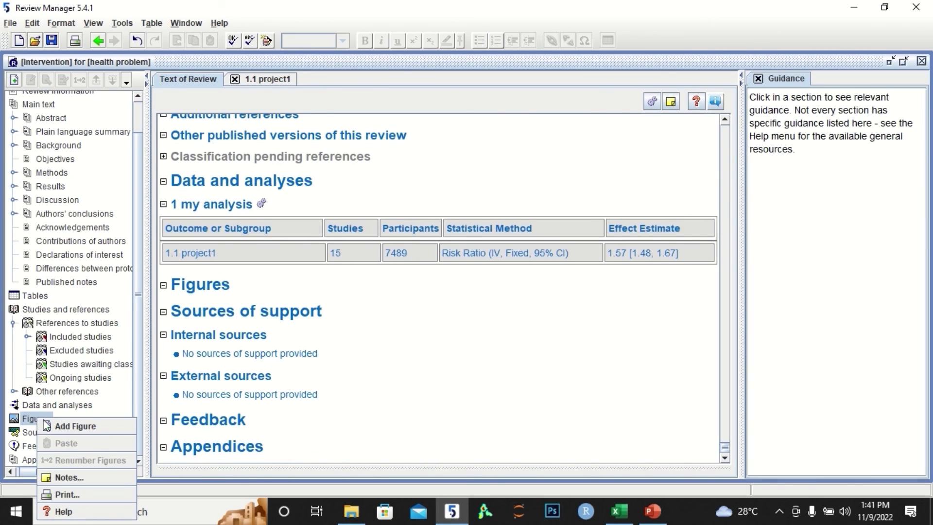
left_click(73, 425)
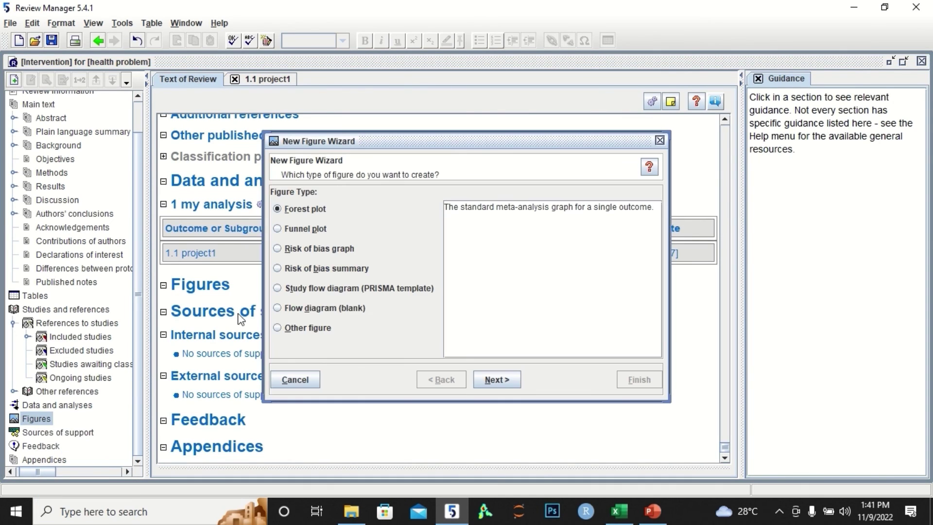
left_click(492, 379)
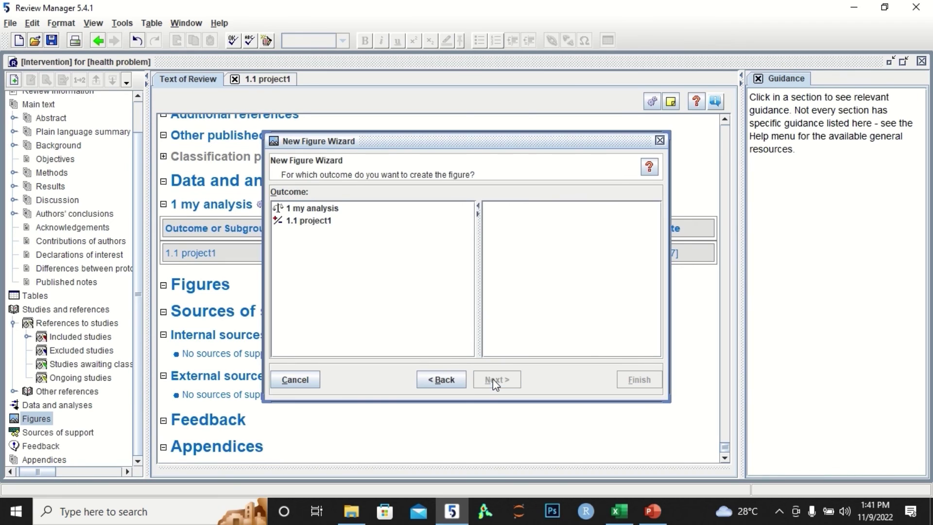
left_click(328, 221)
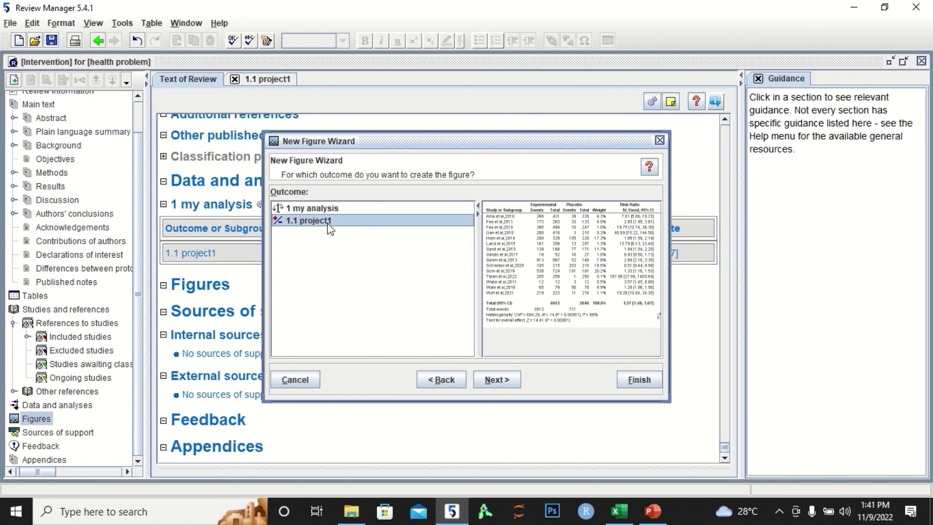
left_click(508, 381)
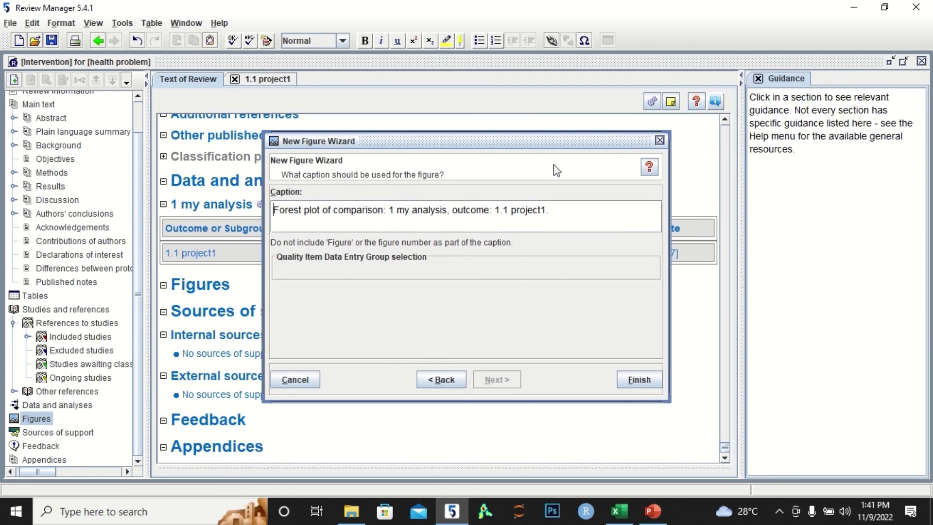
left_click(639, 379)
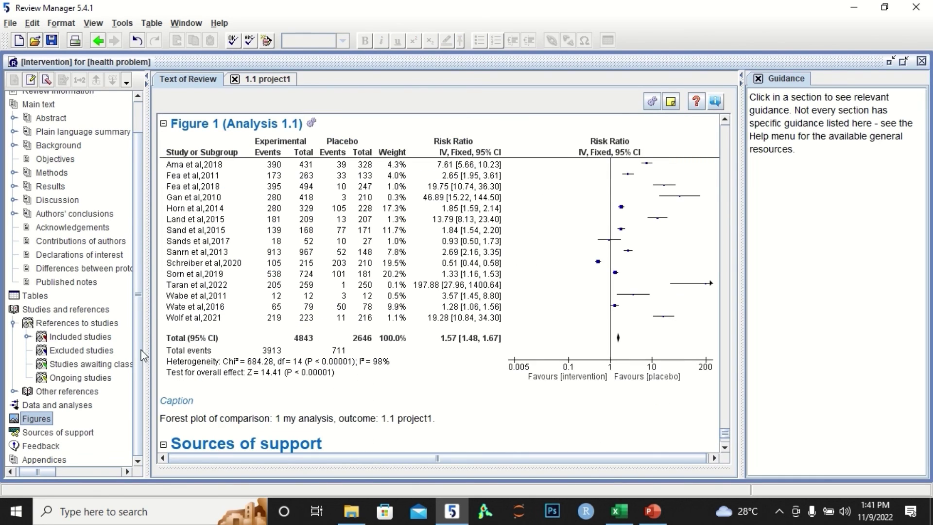
- Create Figure 2 as a funnel plot of outcome 1.1 project1 with the default caption
right_click(46, 419)
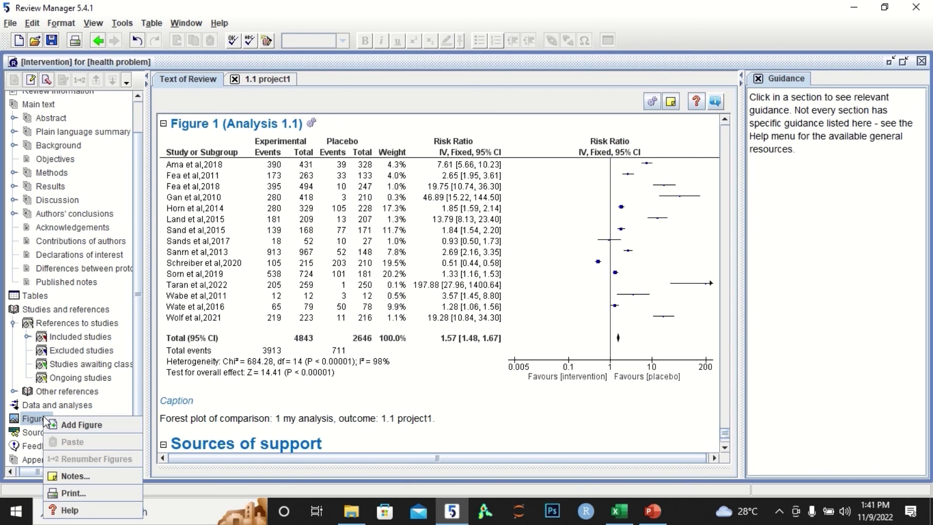
left_click(59, 425)
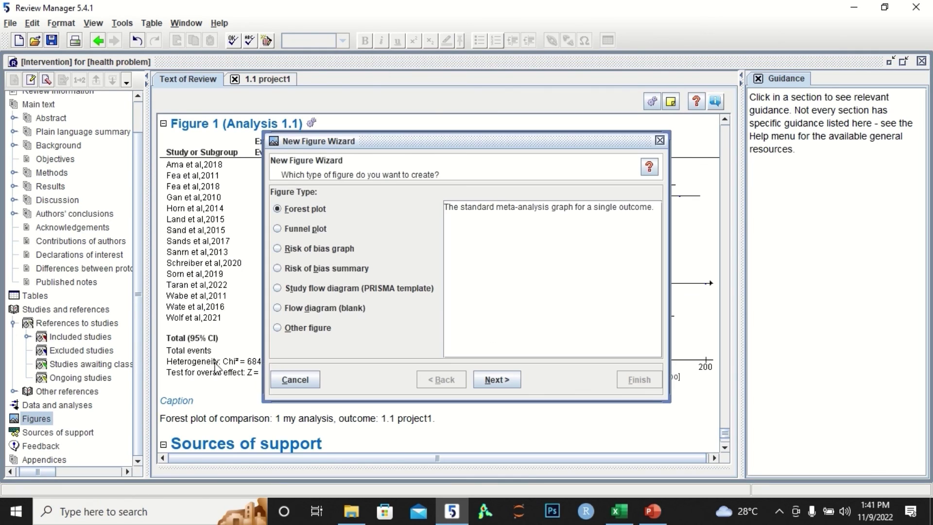
left_click(304, 228)
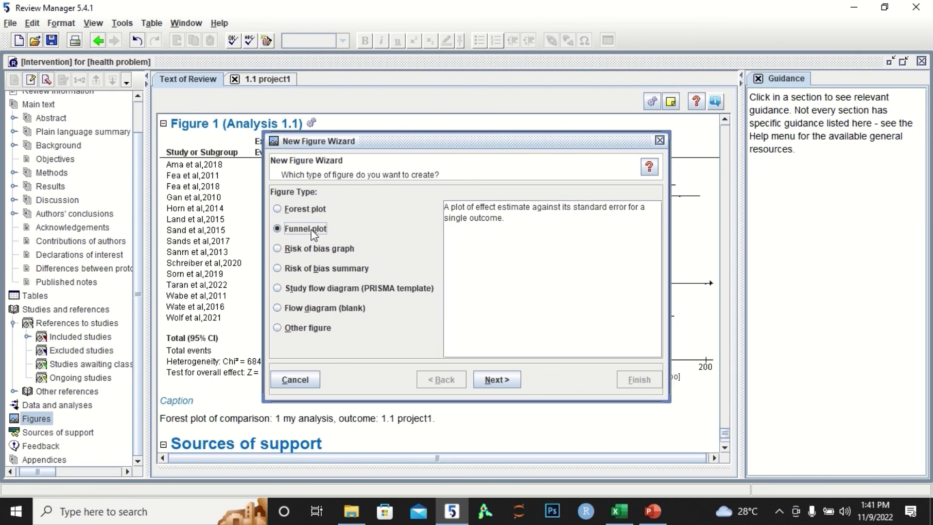
left_click(496, 379)
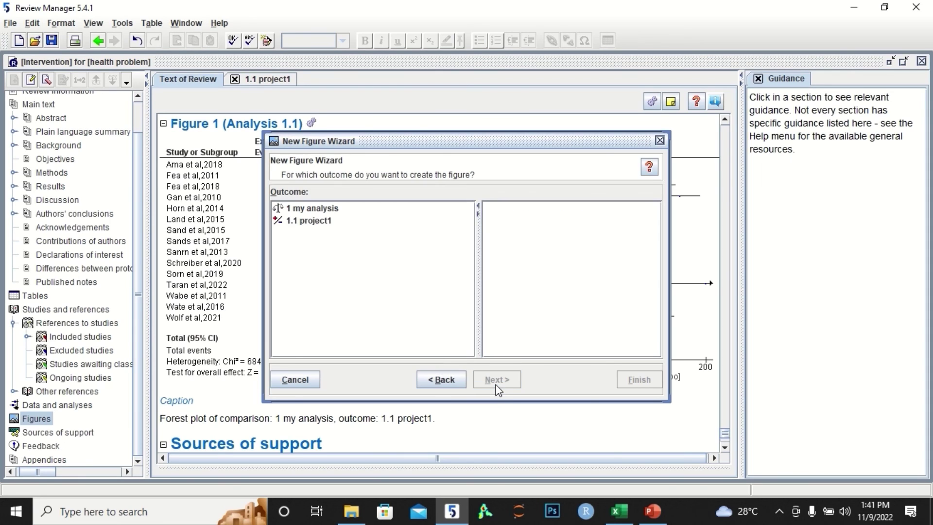
left_click(313, 221)
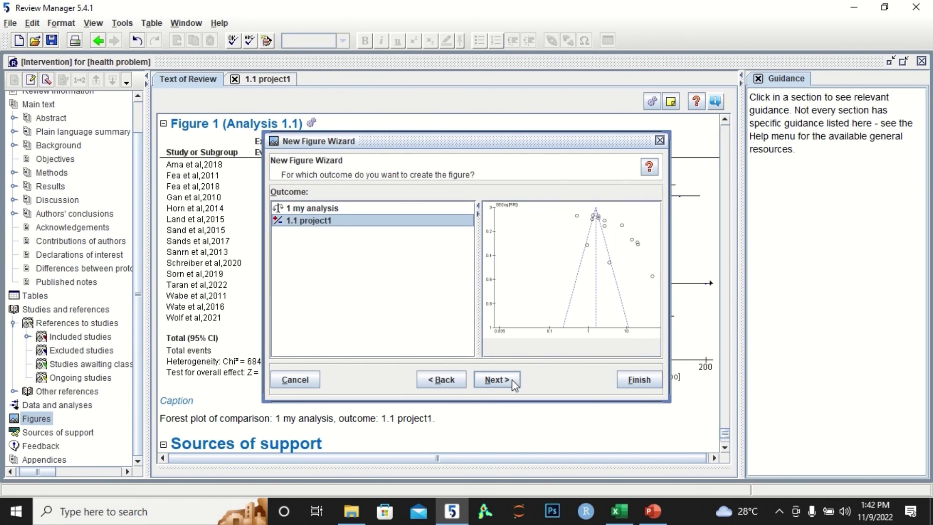
left_click(496, 379)
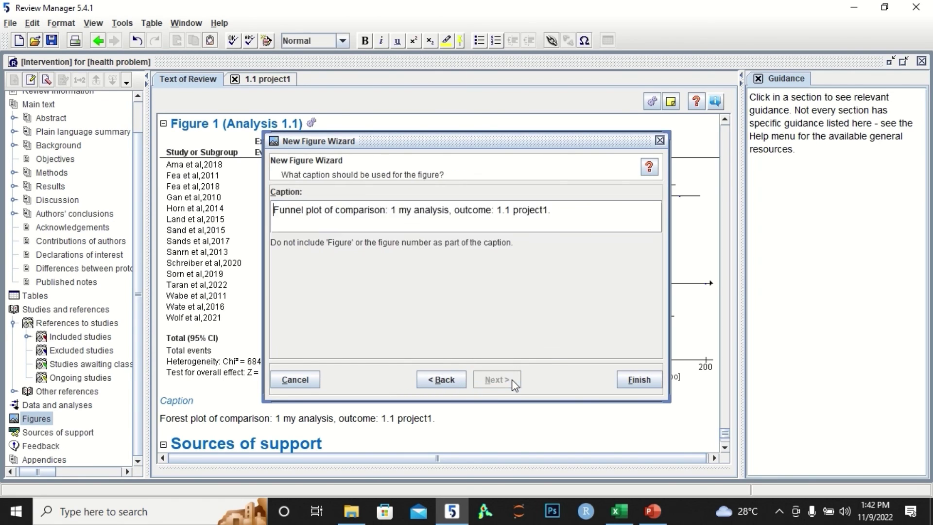
left_click(634, 380)
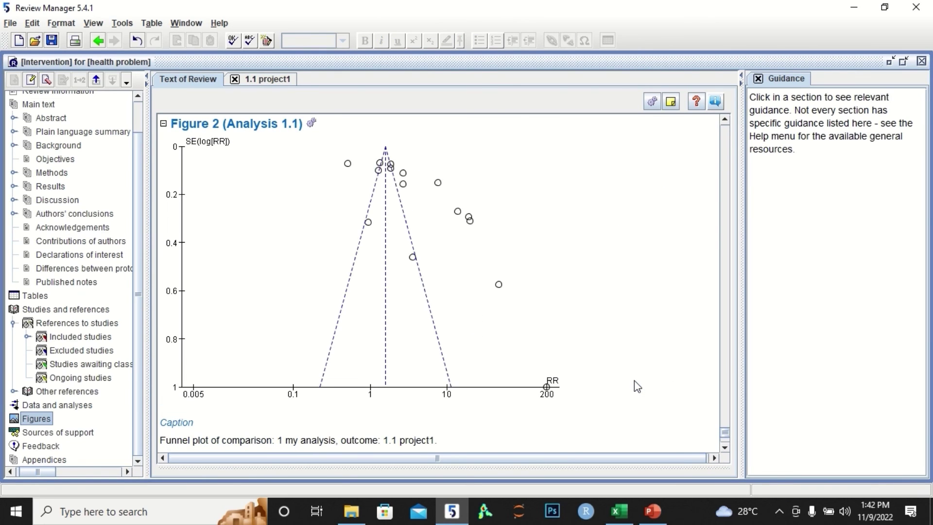